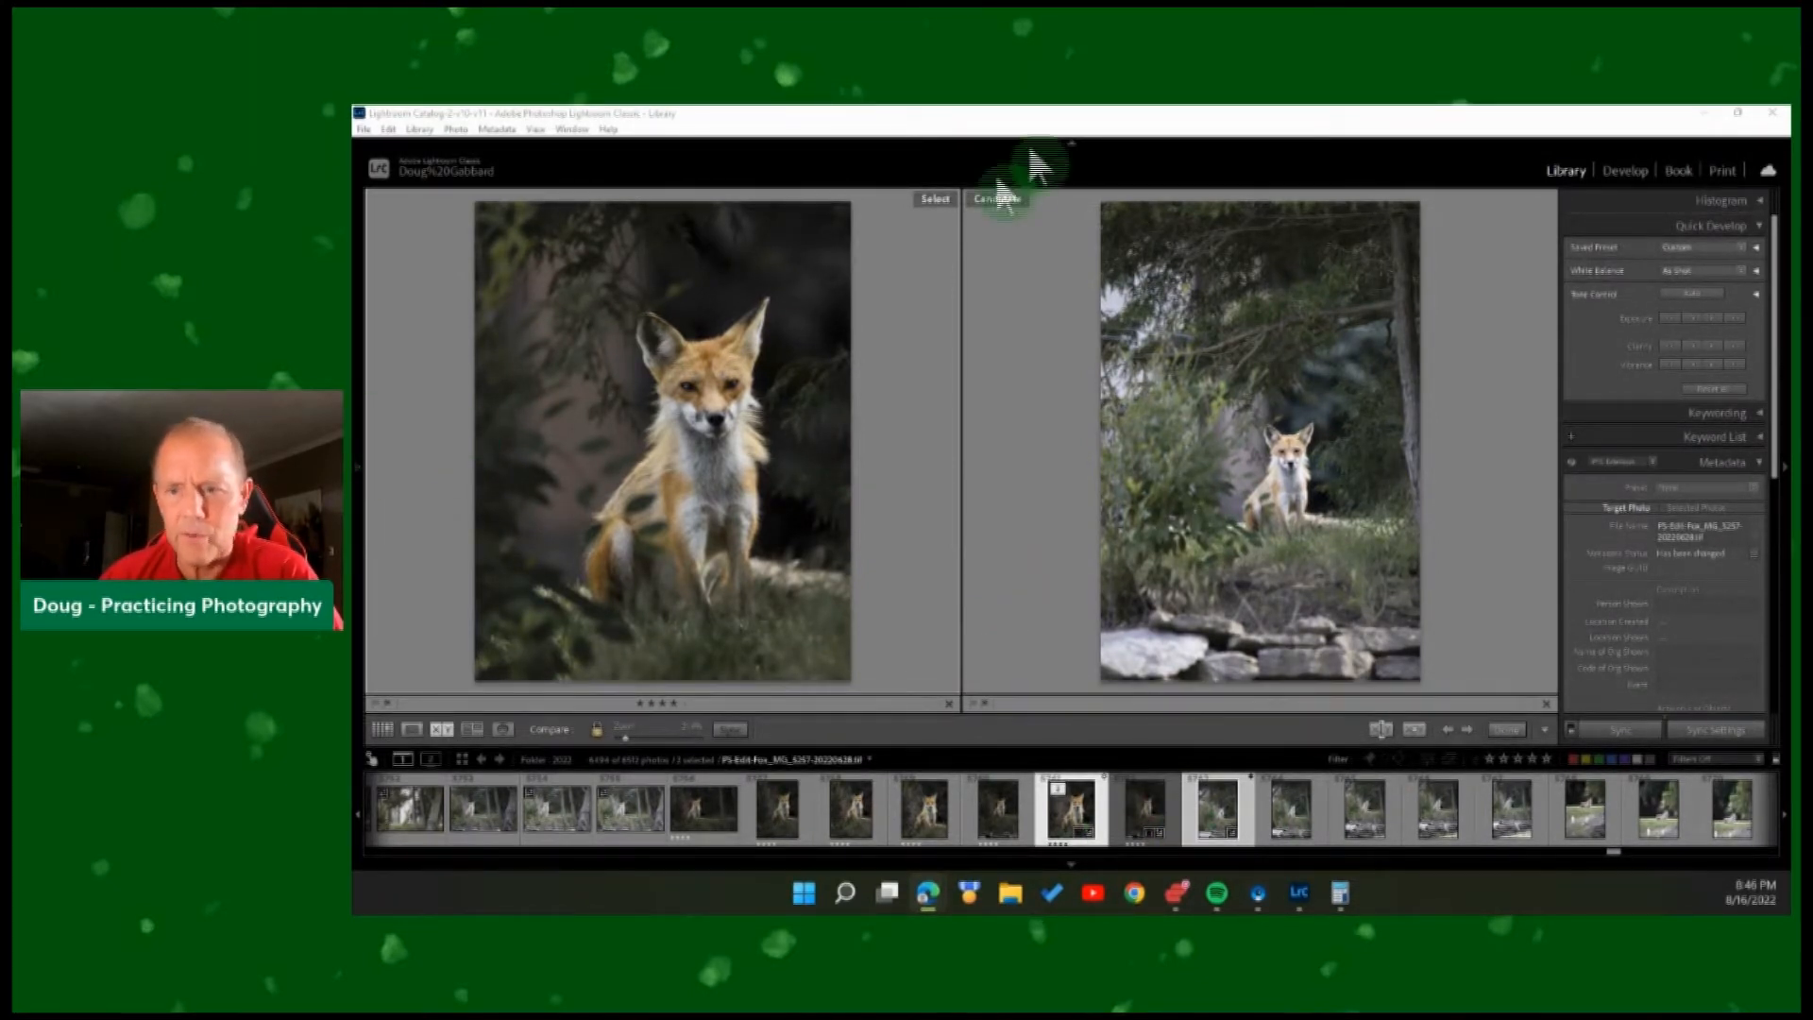
Open Fox_MG_5258-20220628.CR3 for developing and frame a tight crop around the fox, about 2314 x 3470 pixels at the original aspect ratio.
click(1627, 168)
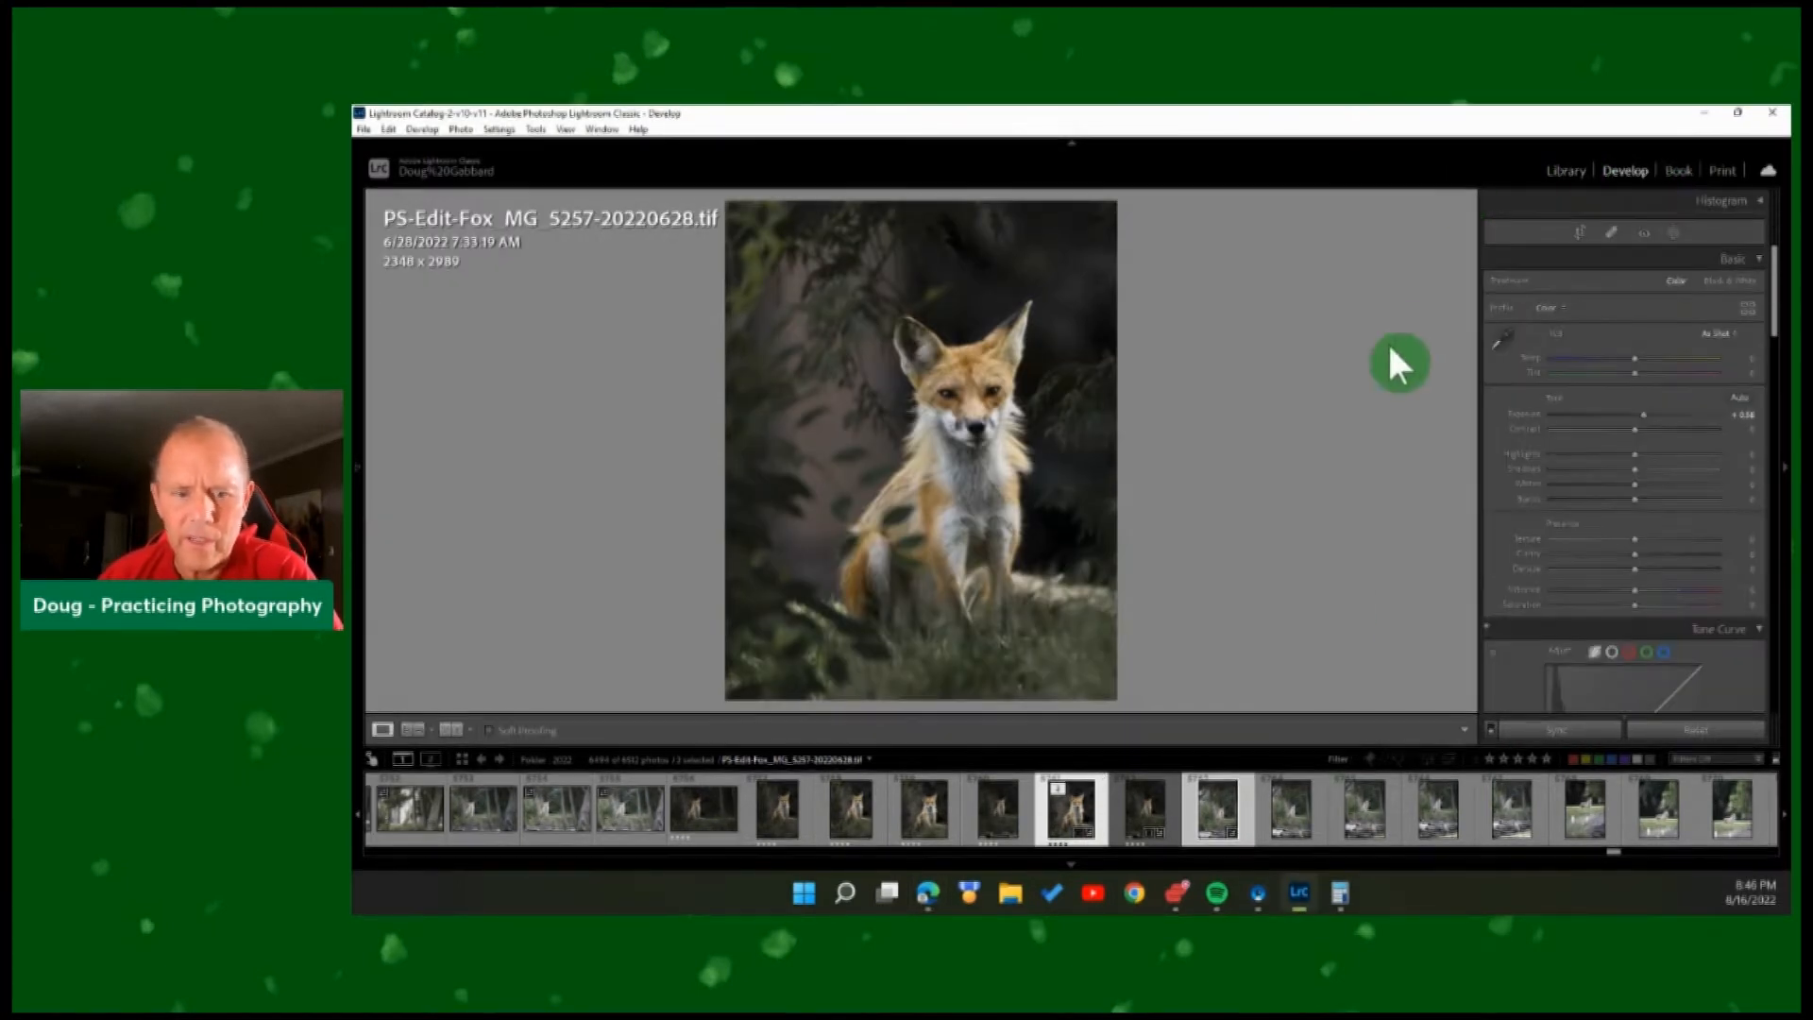
click(1208, 814)
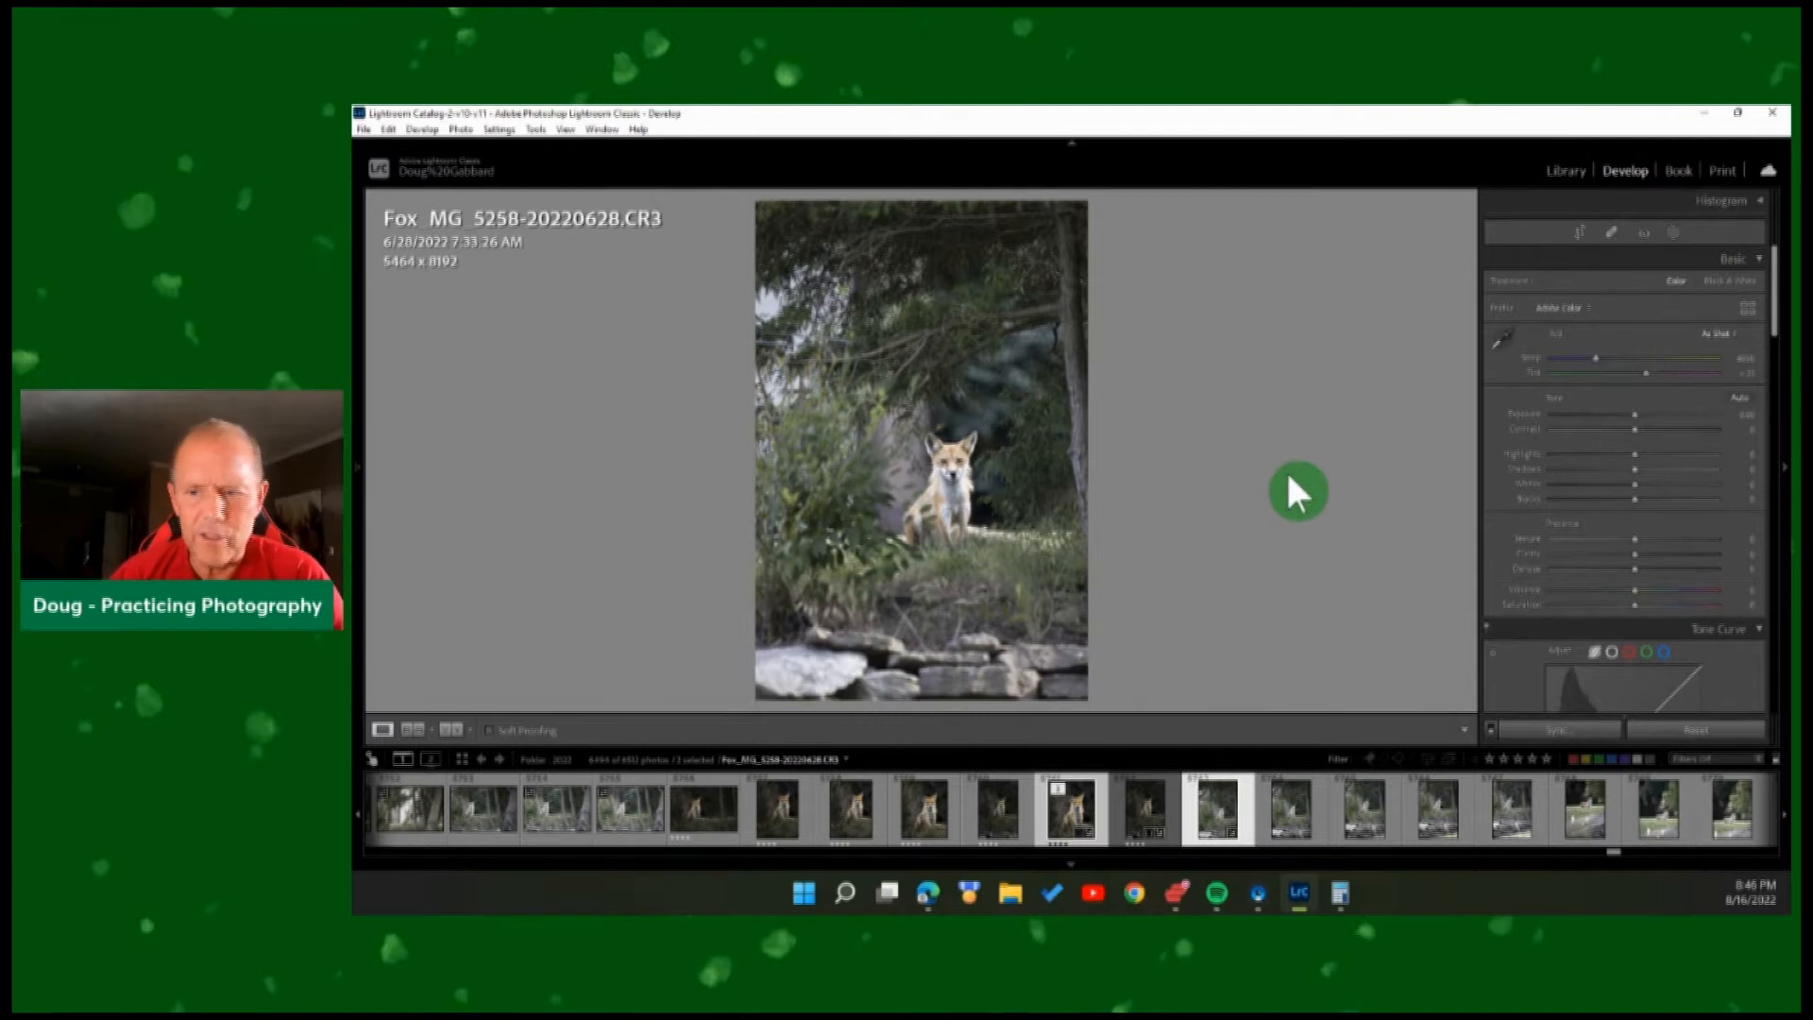
click(1578, 232)
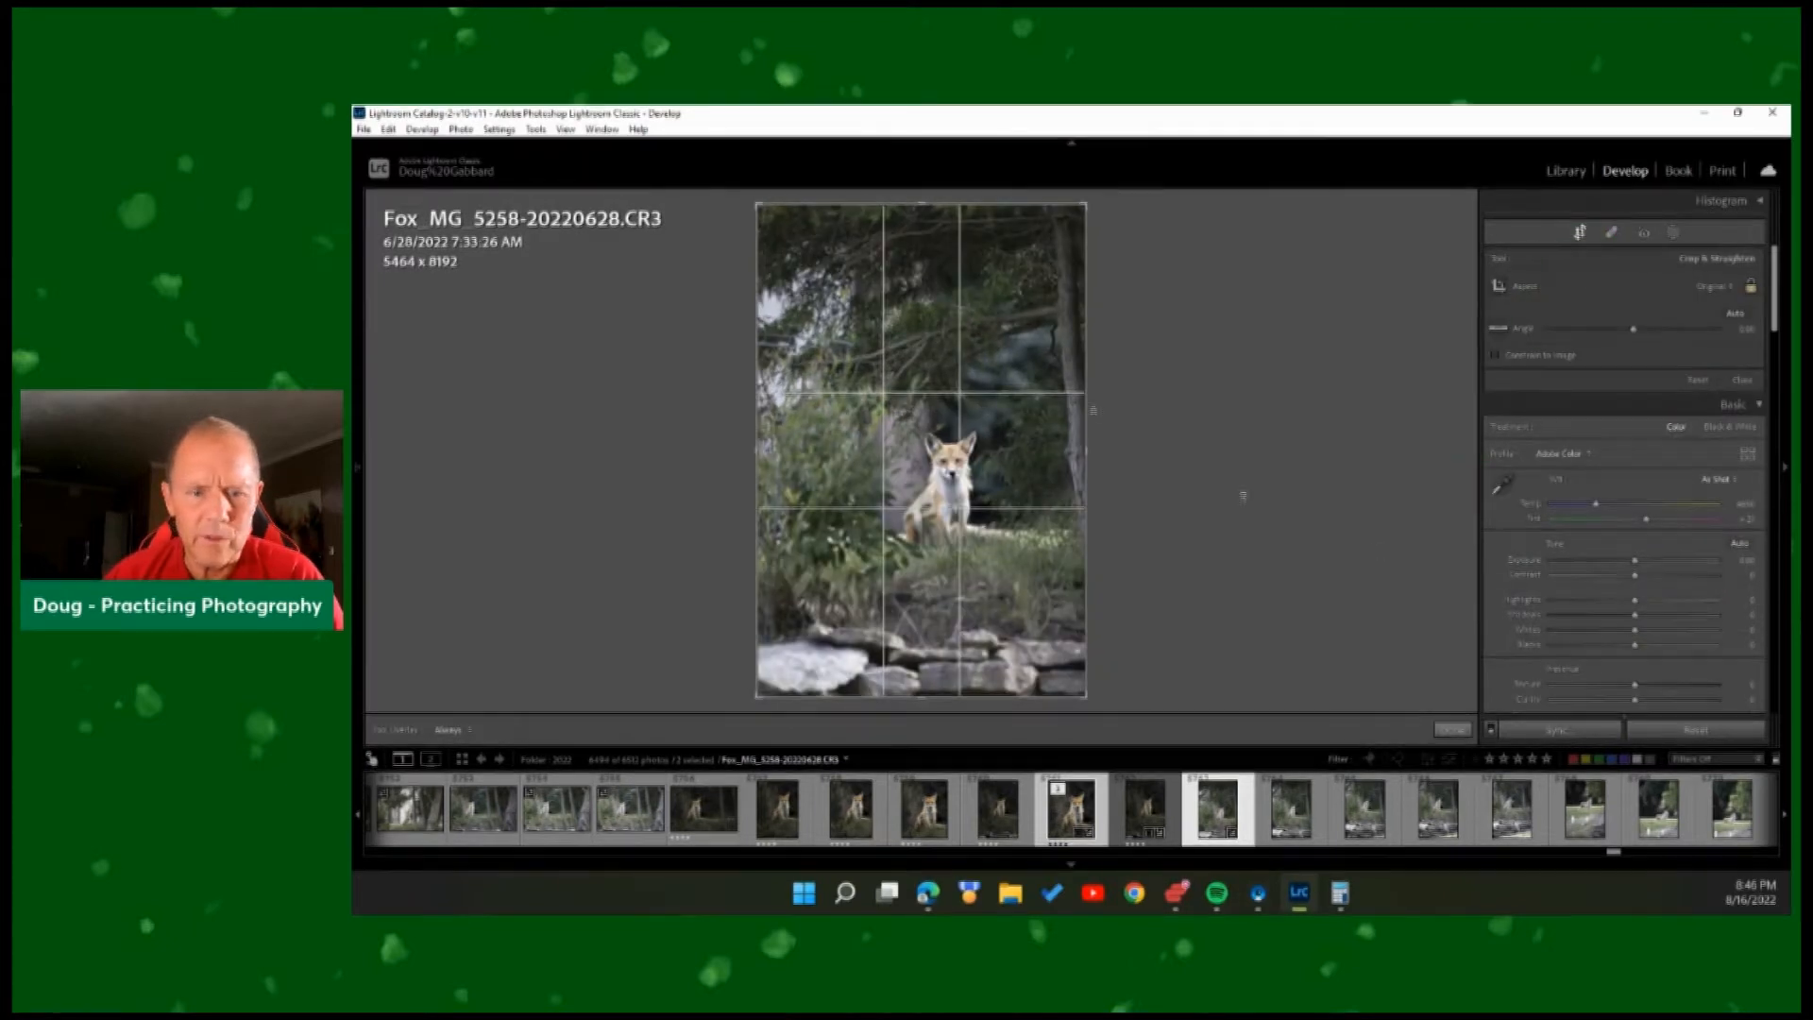
drag(1085, 208, 975, 367)
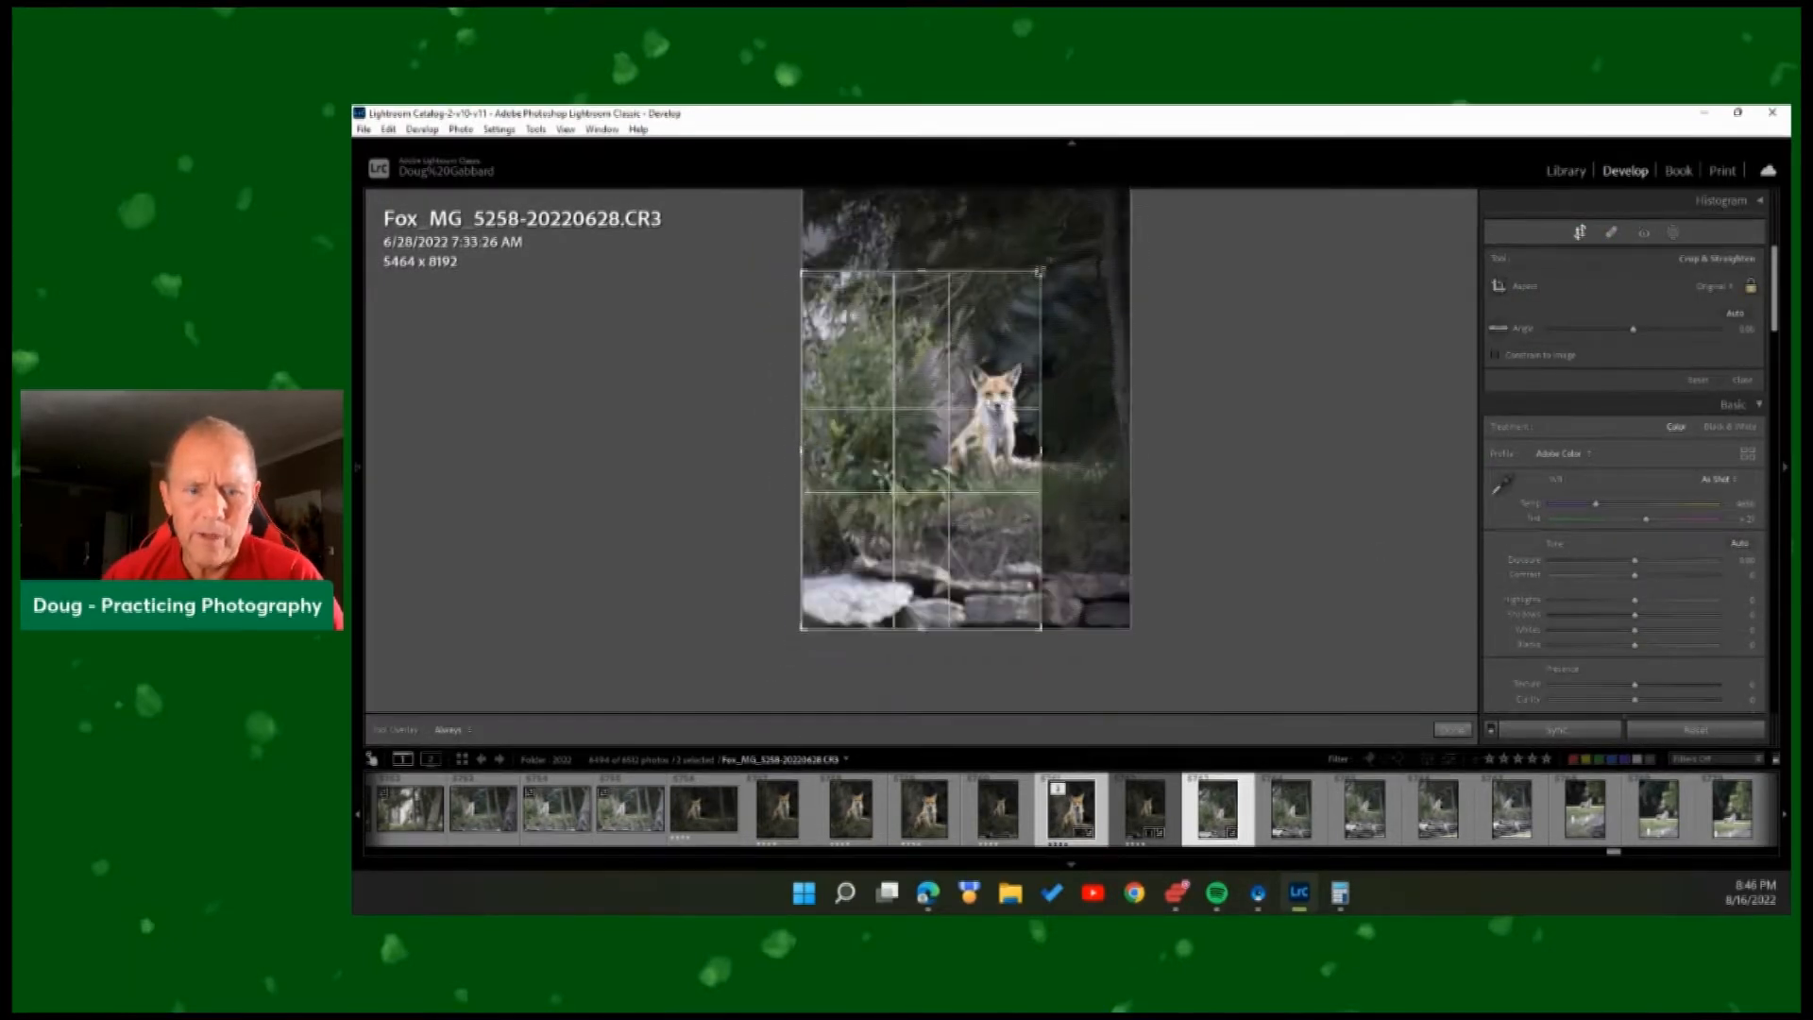
drag(960, 488, 886, 535)
drag(810, 617, 855, 549)
drag(918, 493, 950, 466)
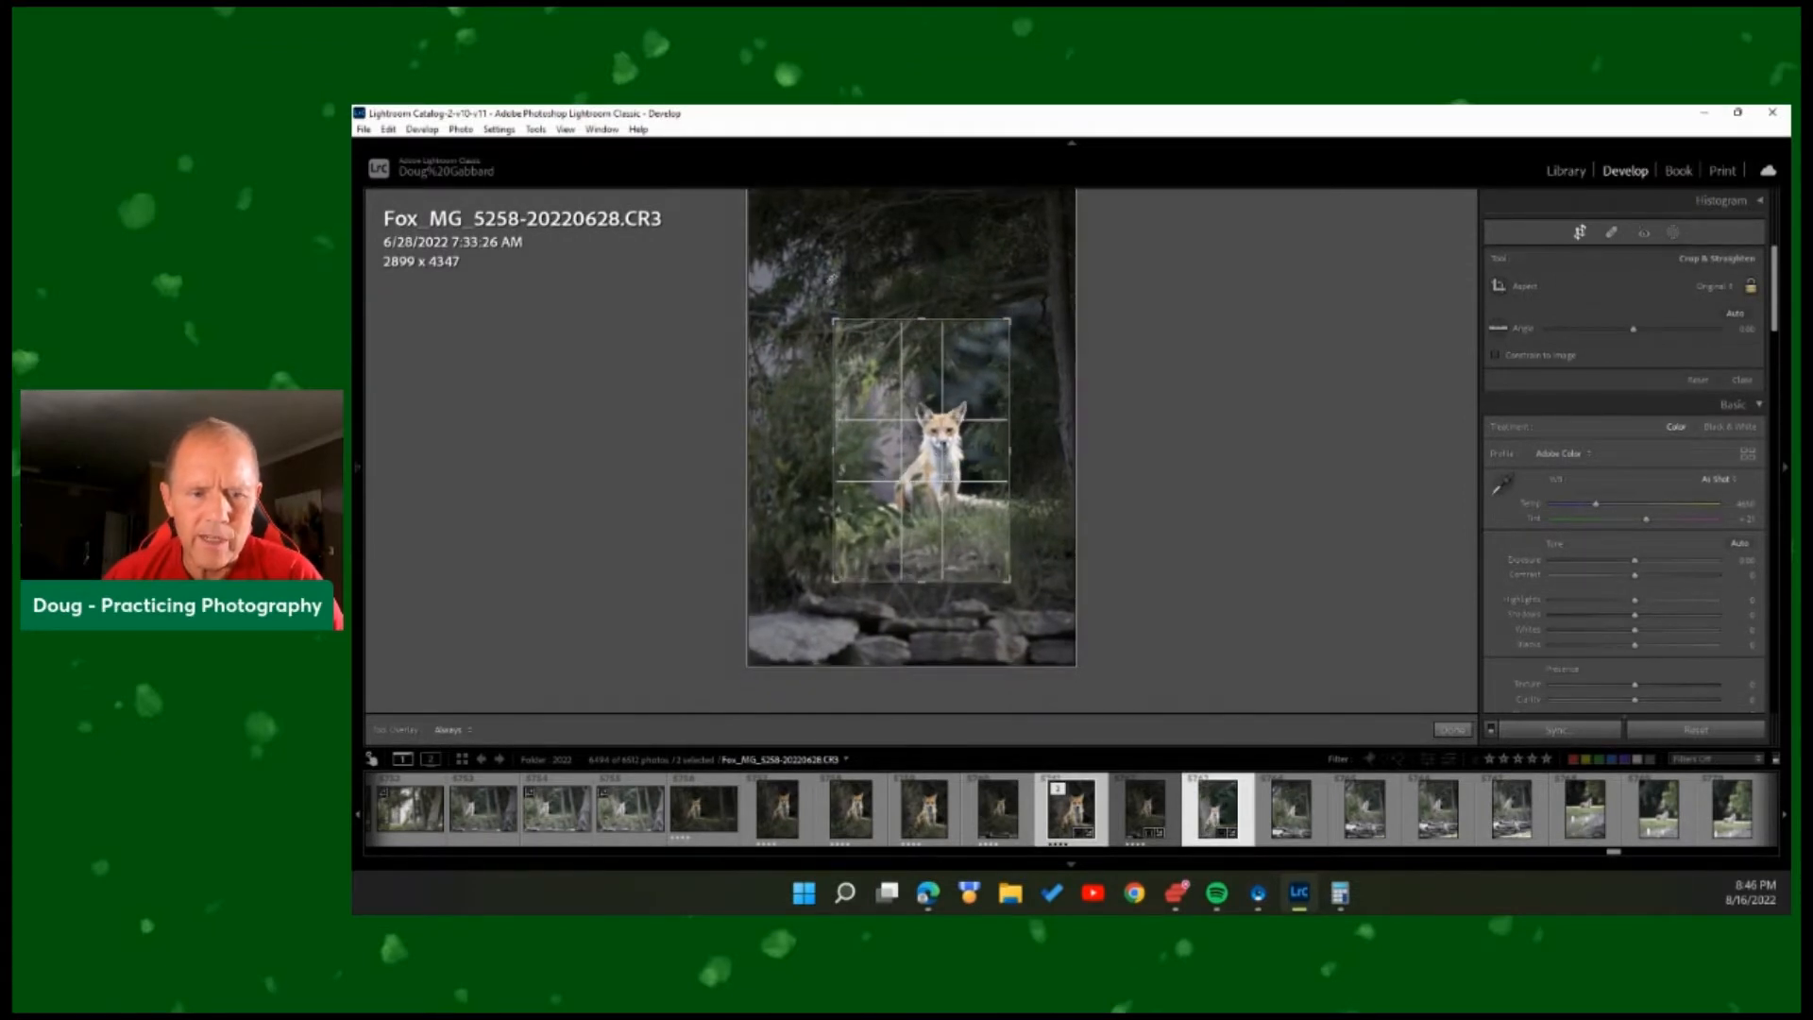
drag(834, 320, 840, 342)
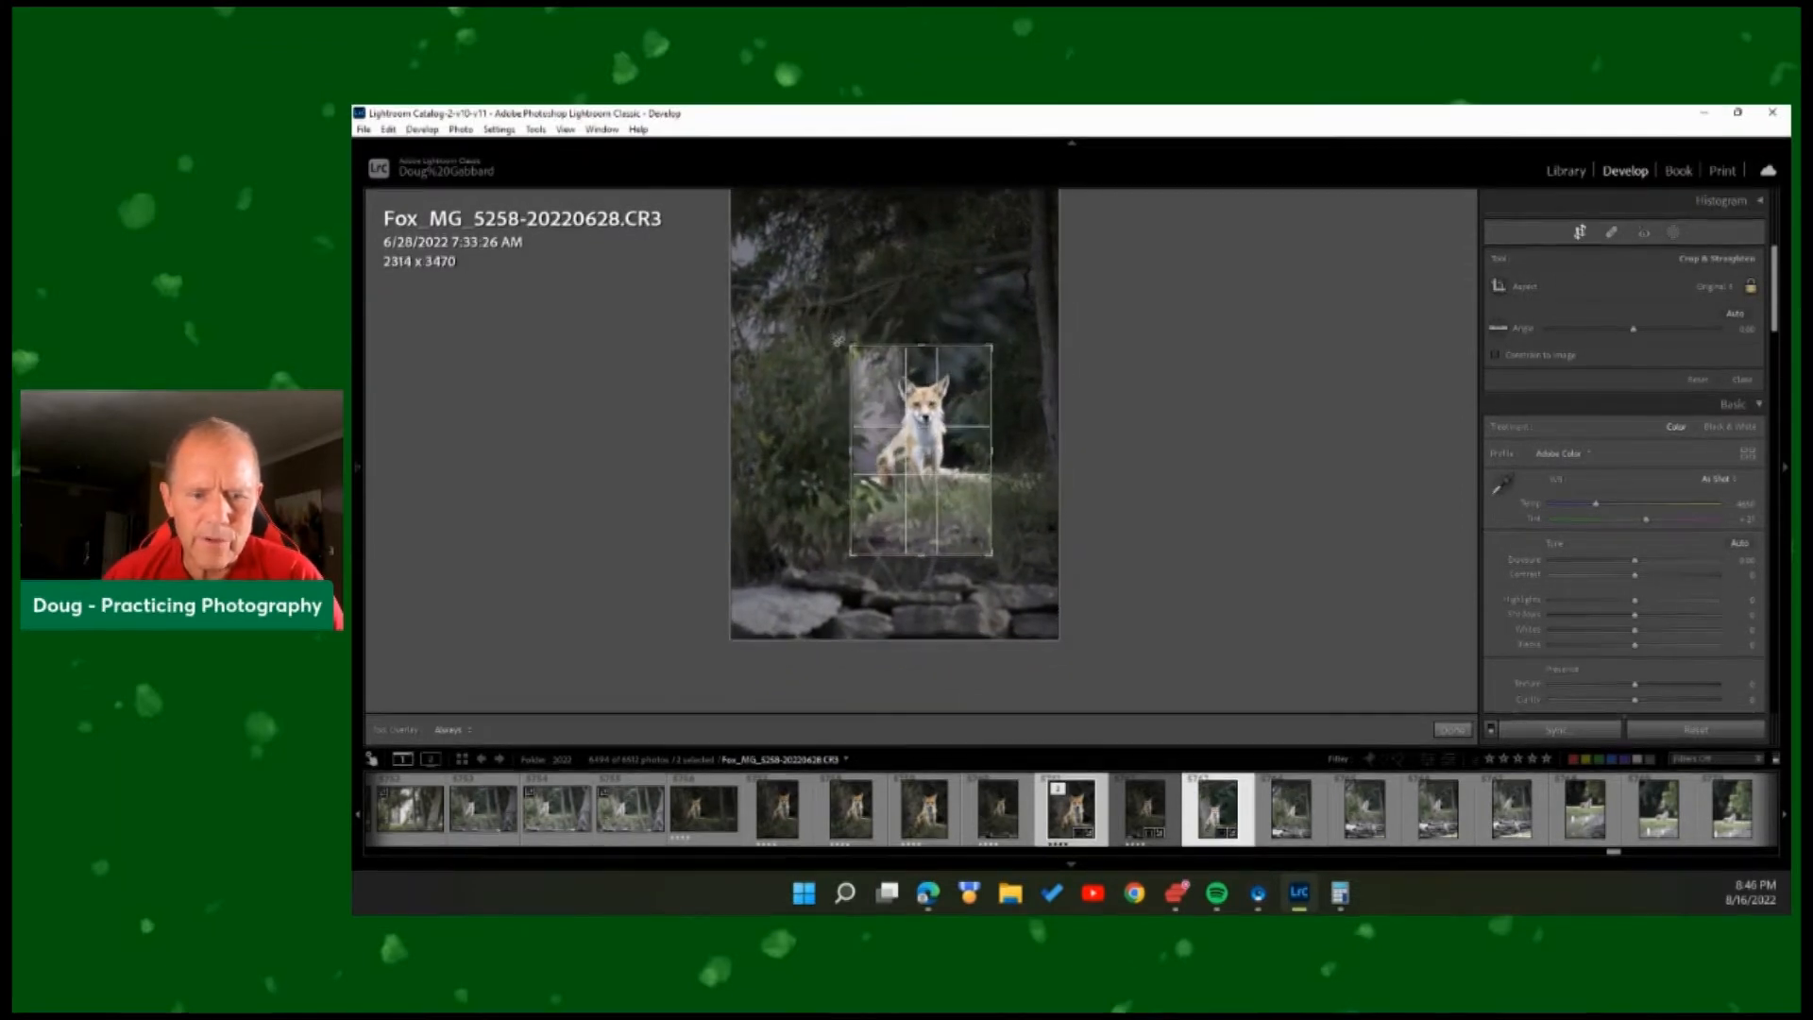
drag(912, 446, 922, 466)
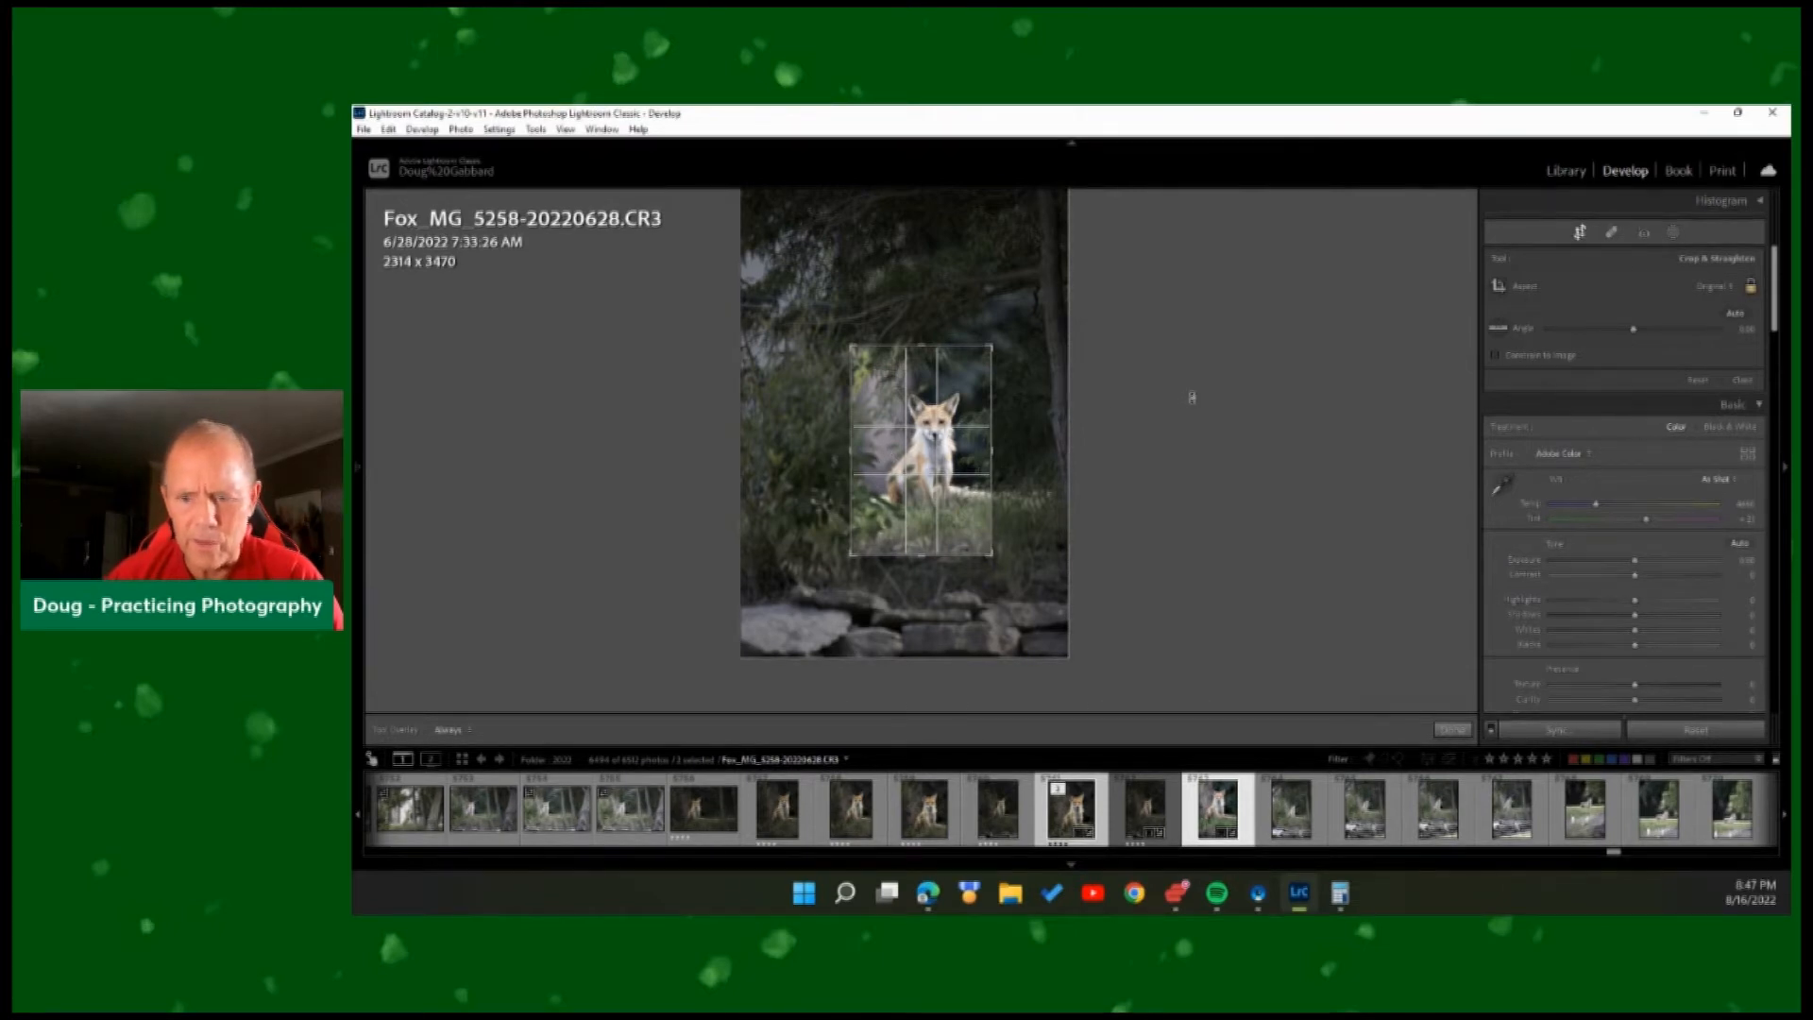
Cycle through the crop guide overlays to check the fox's placement, and apply the crop.
key(o)
key(o)
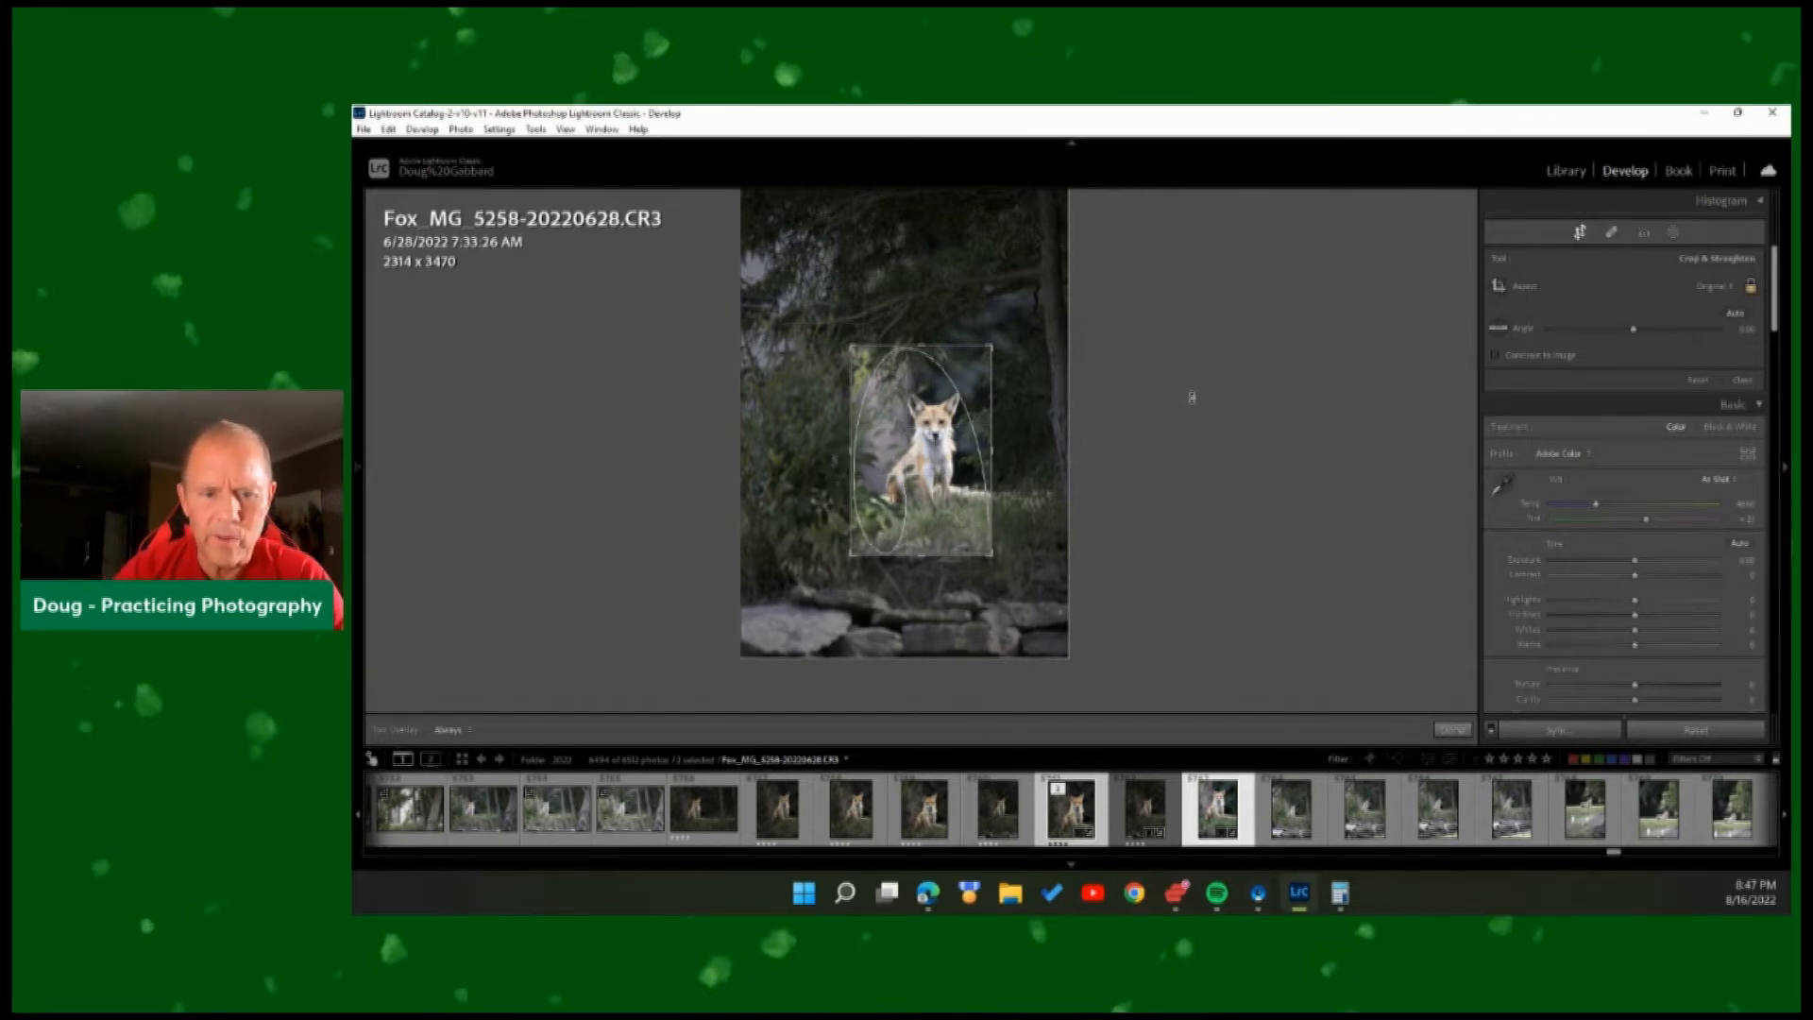
key(o)
key(o)
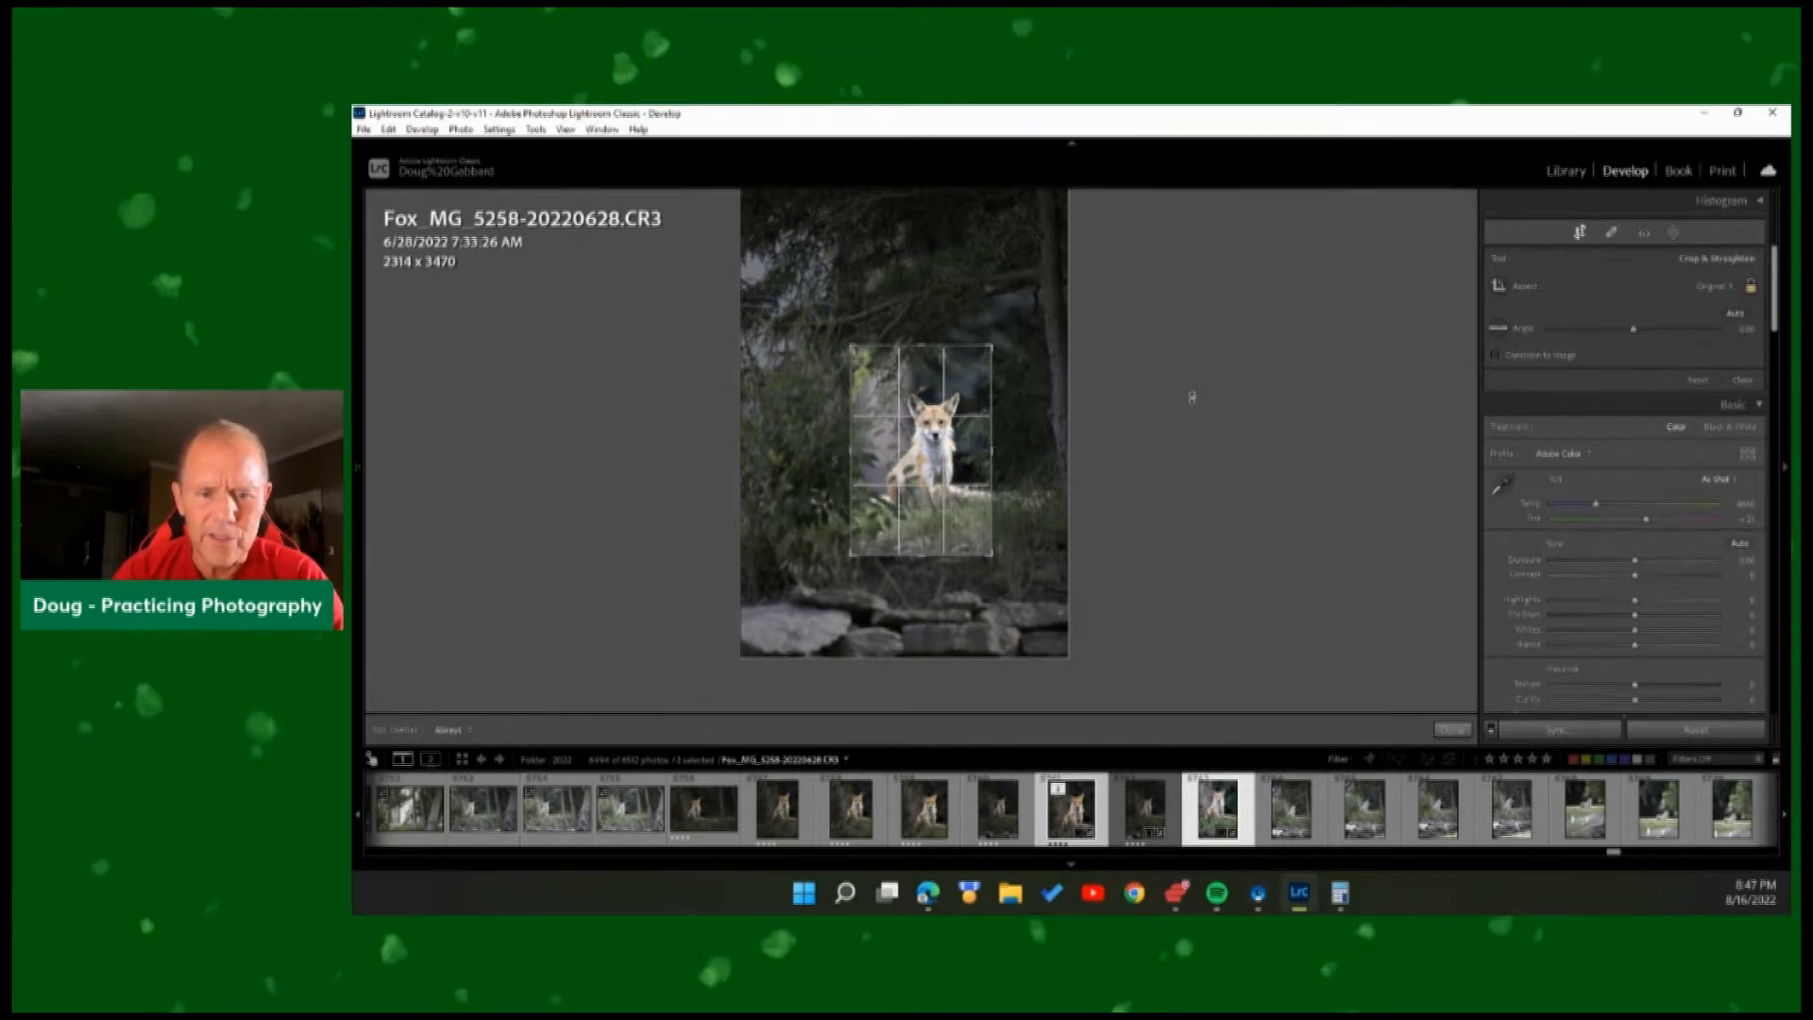
key(o)
key(o)
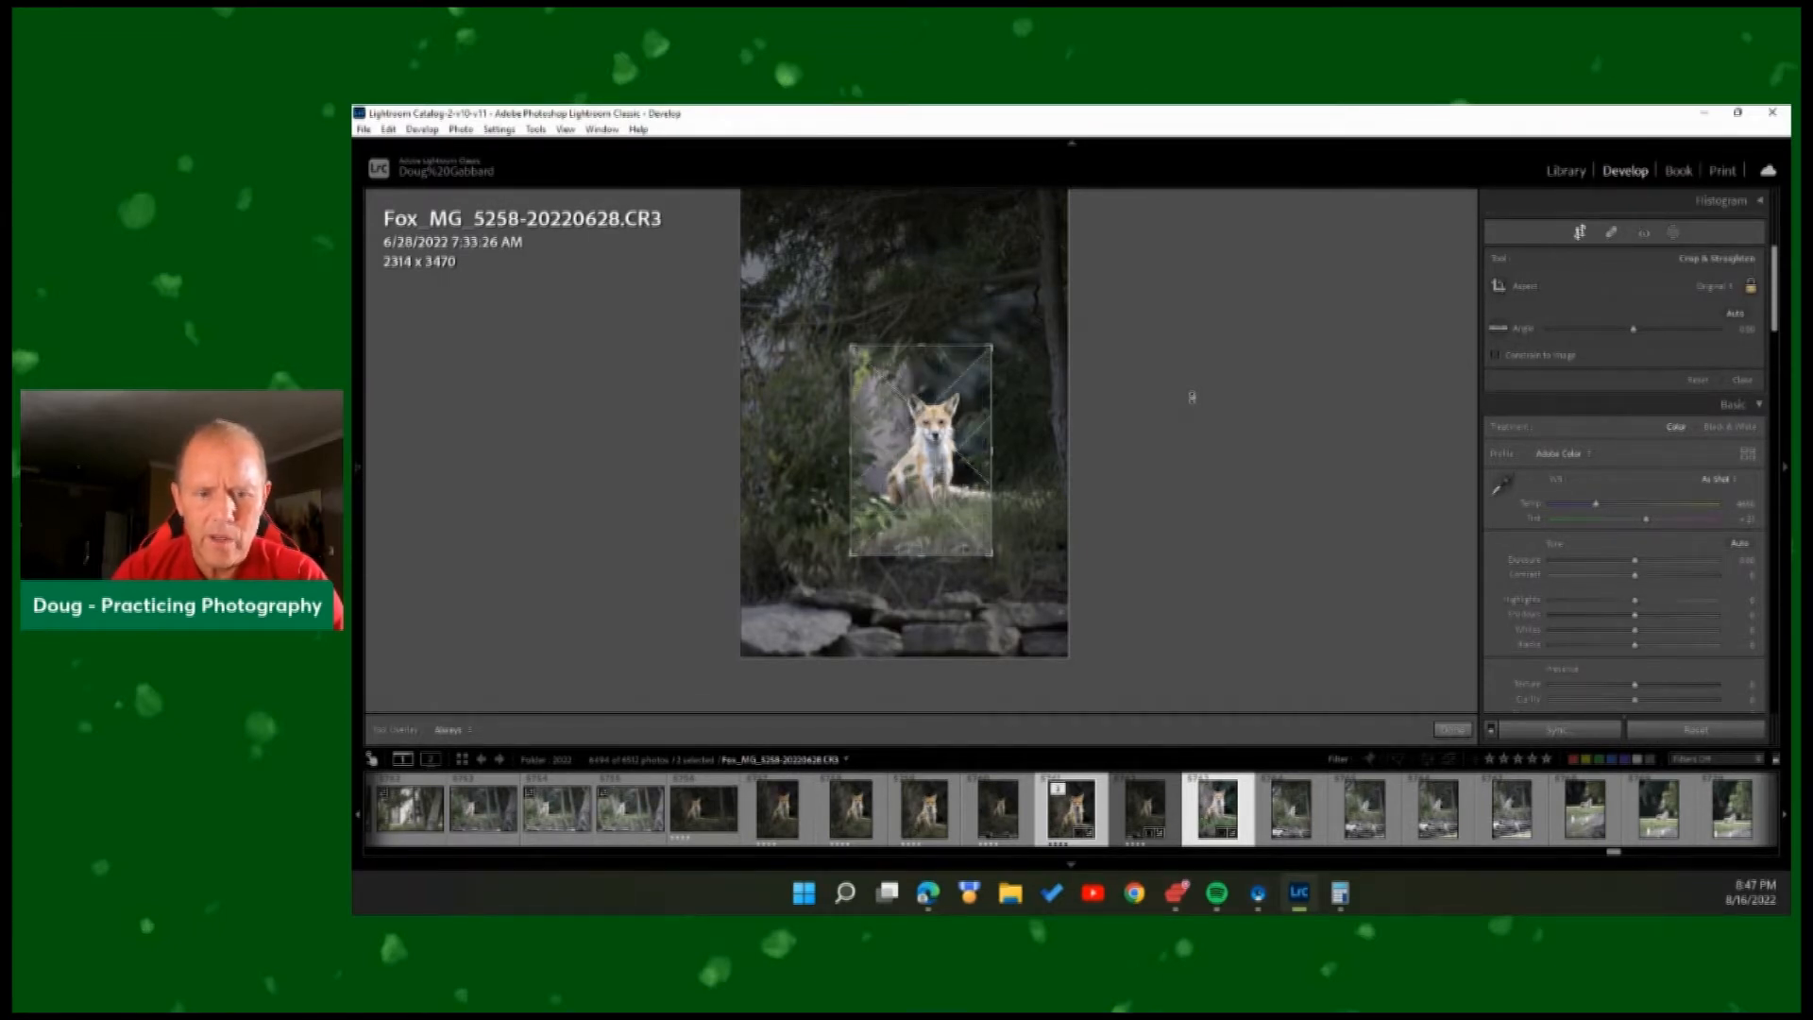
key(o)
key(o)
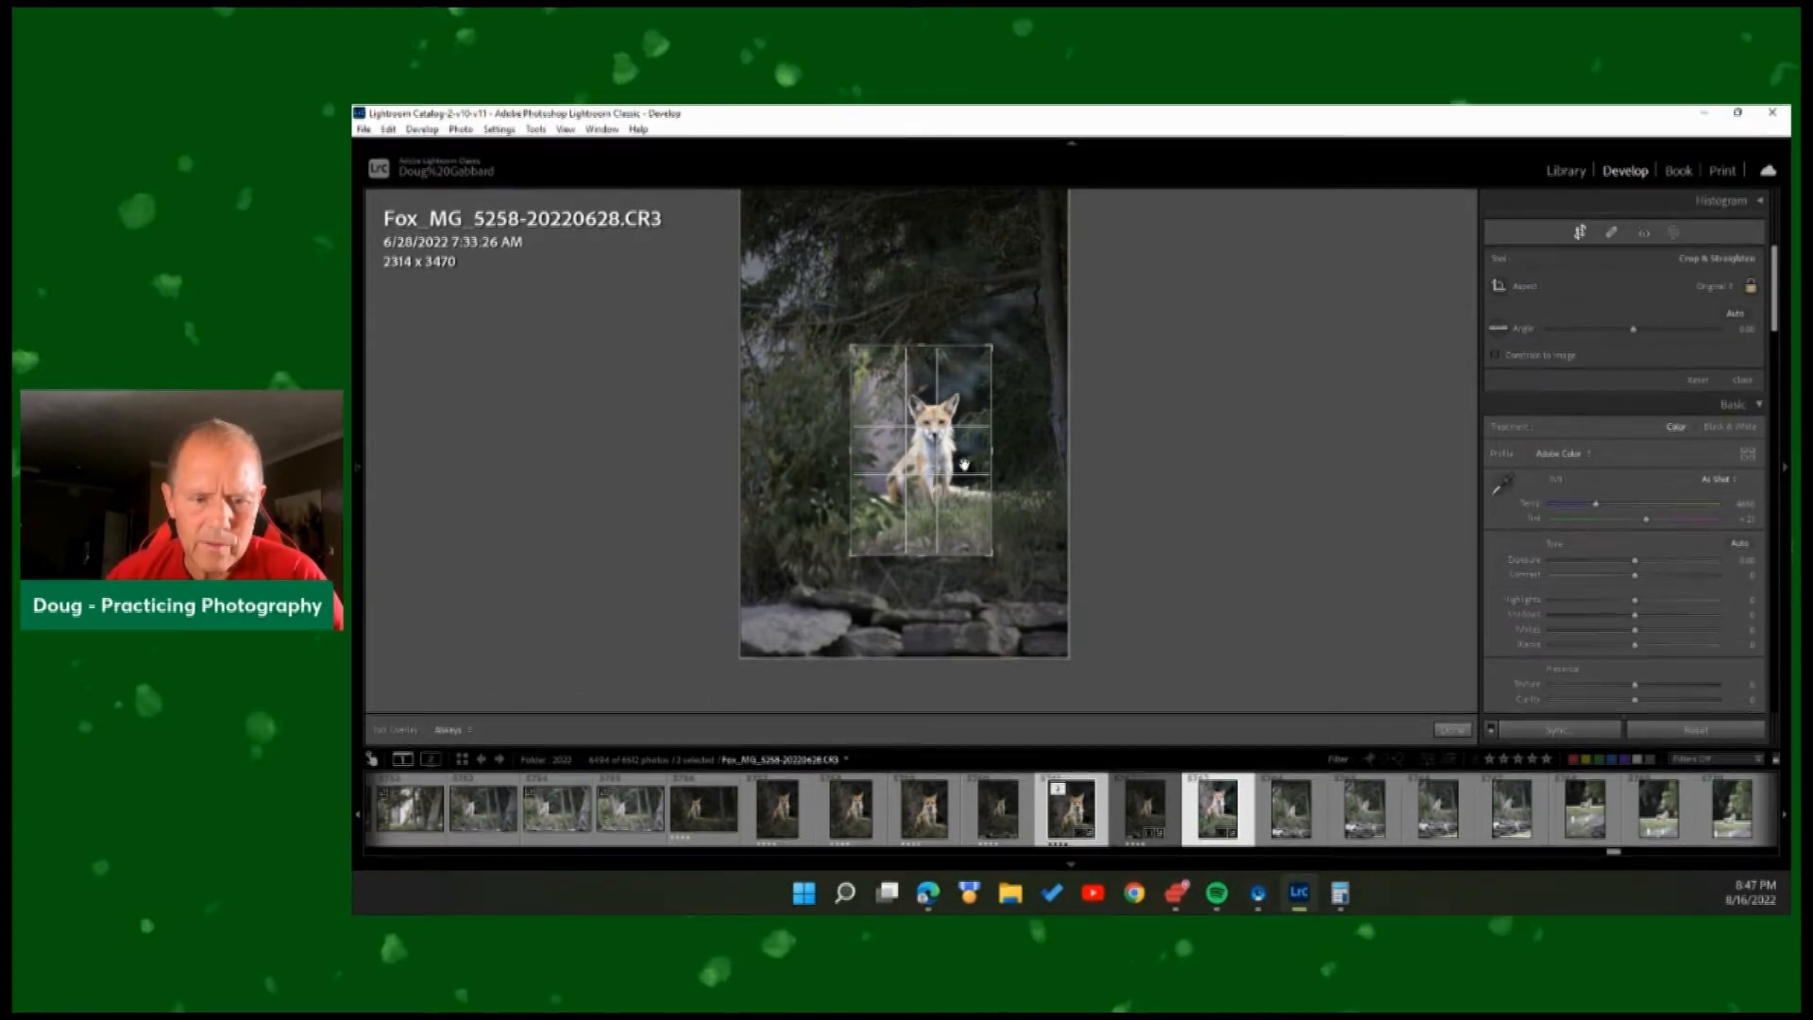
click(1454, 729)
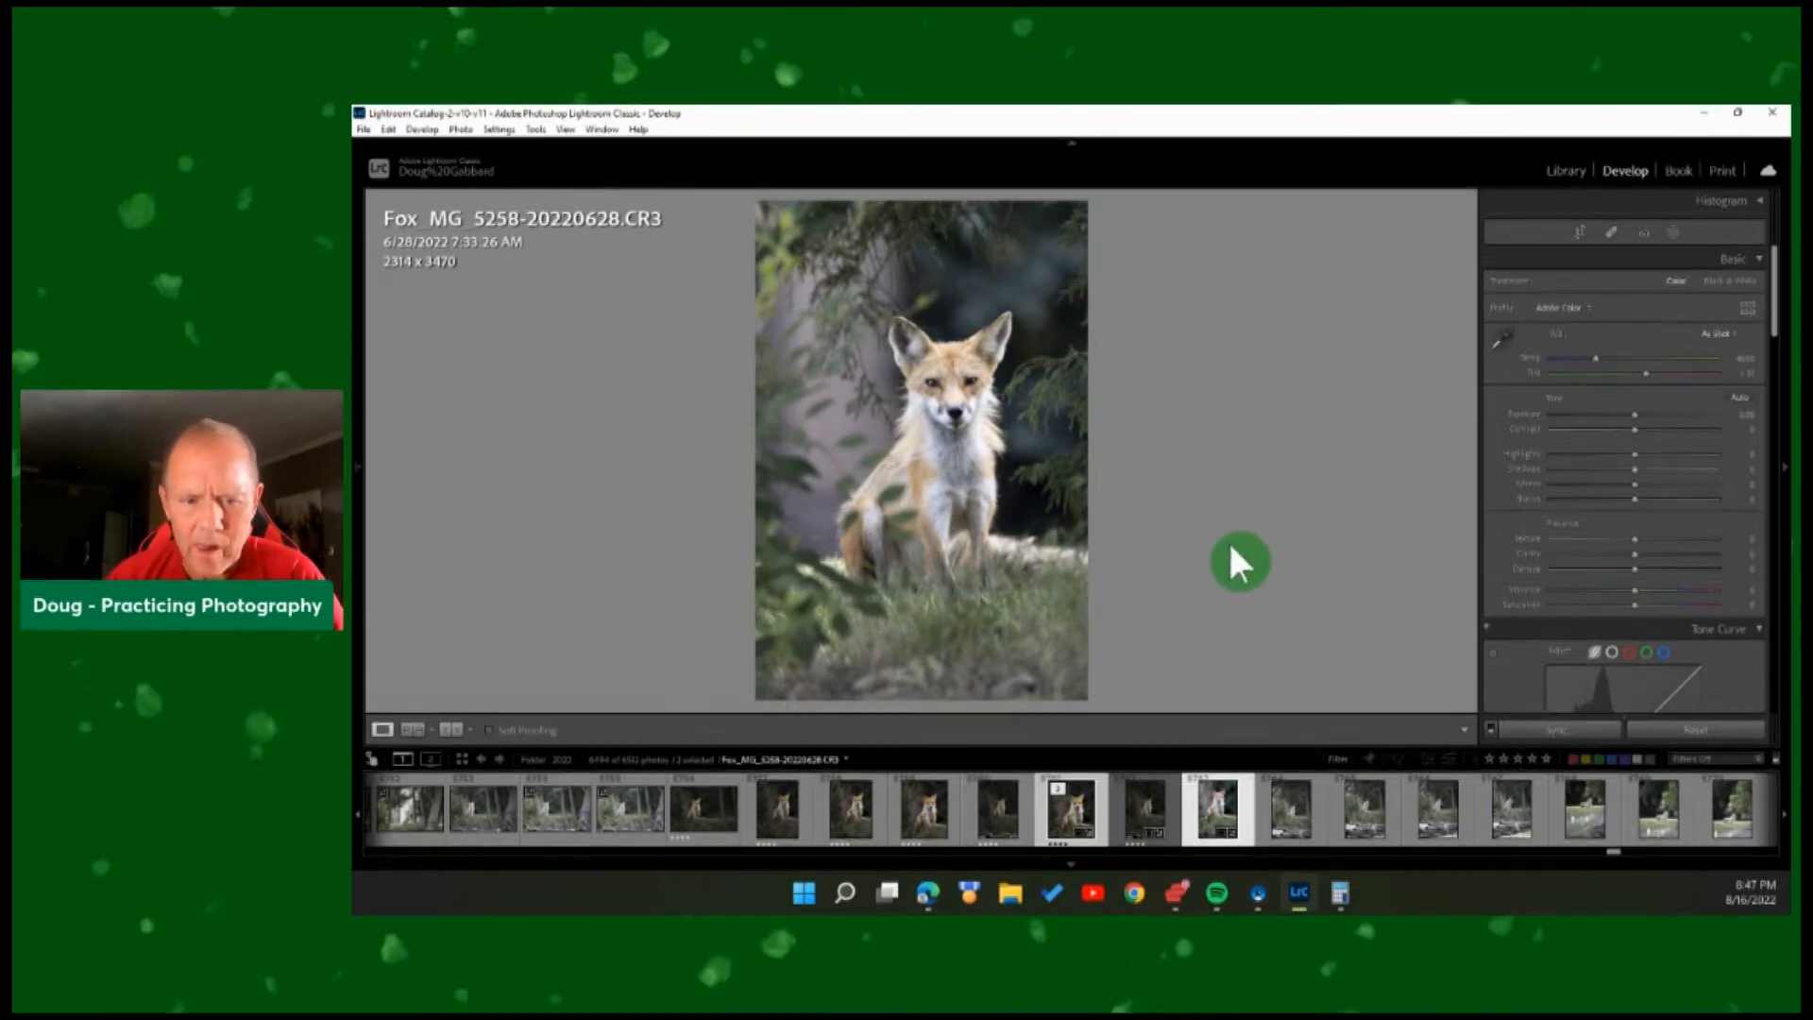
Lower the photo's Exposure to about -0.25 and raise its Contrast to about +3.
scroll(1600, 436, down, 5)
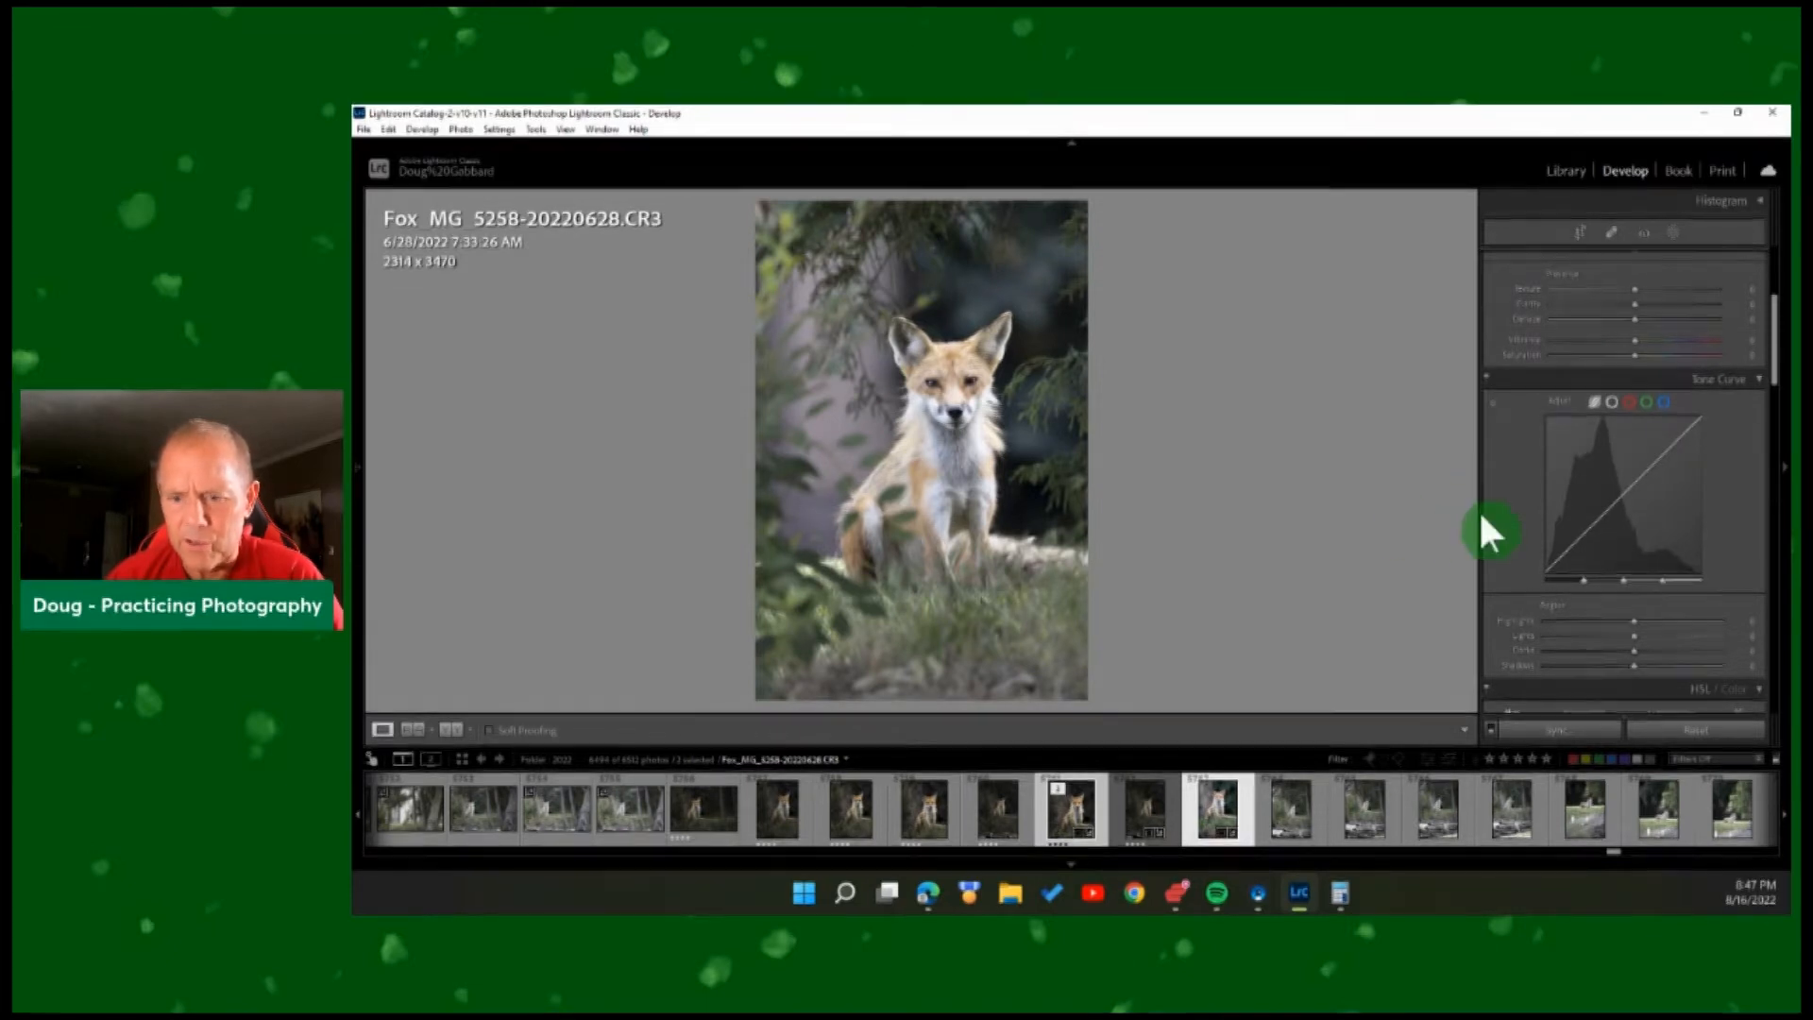
scroll(1486, 526, up, 5)
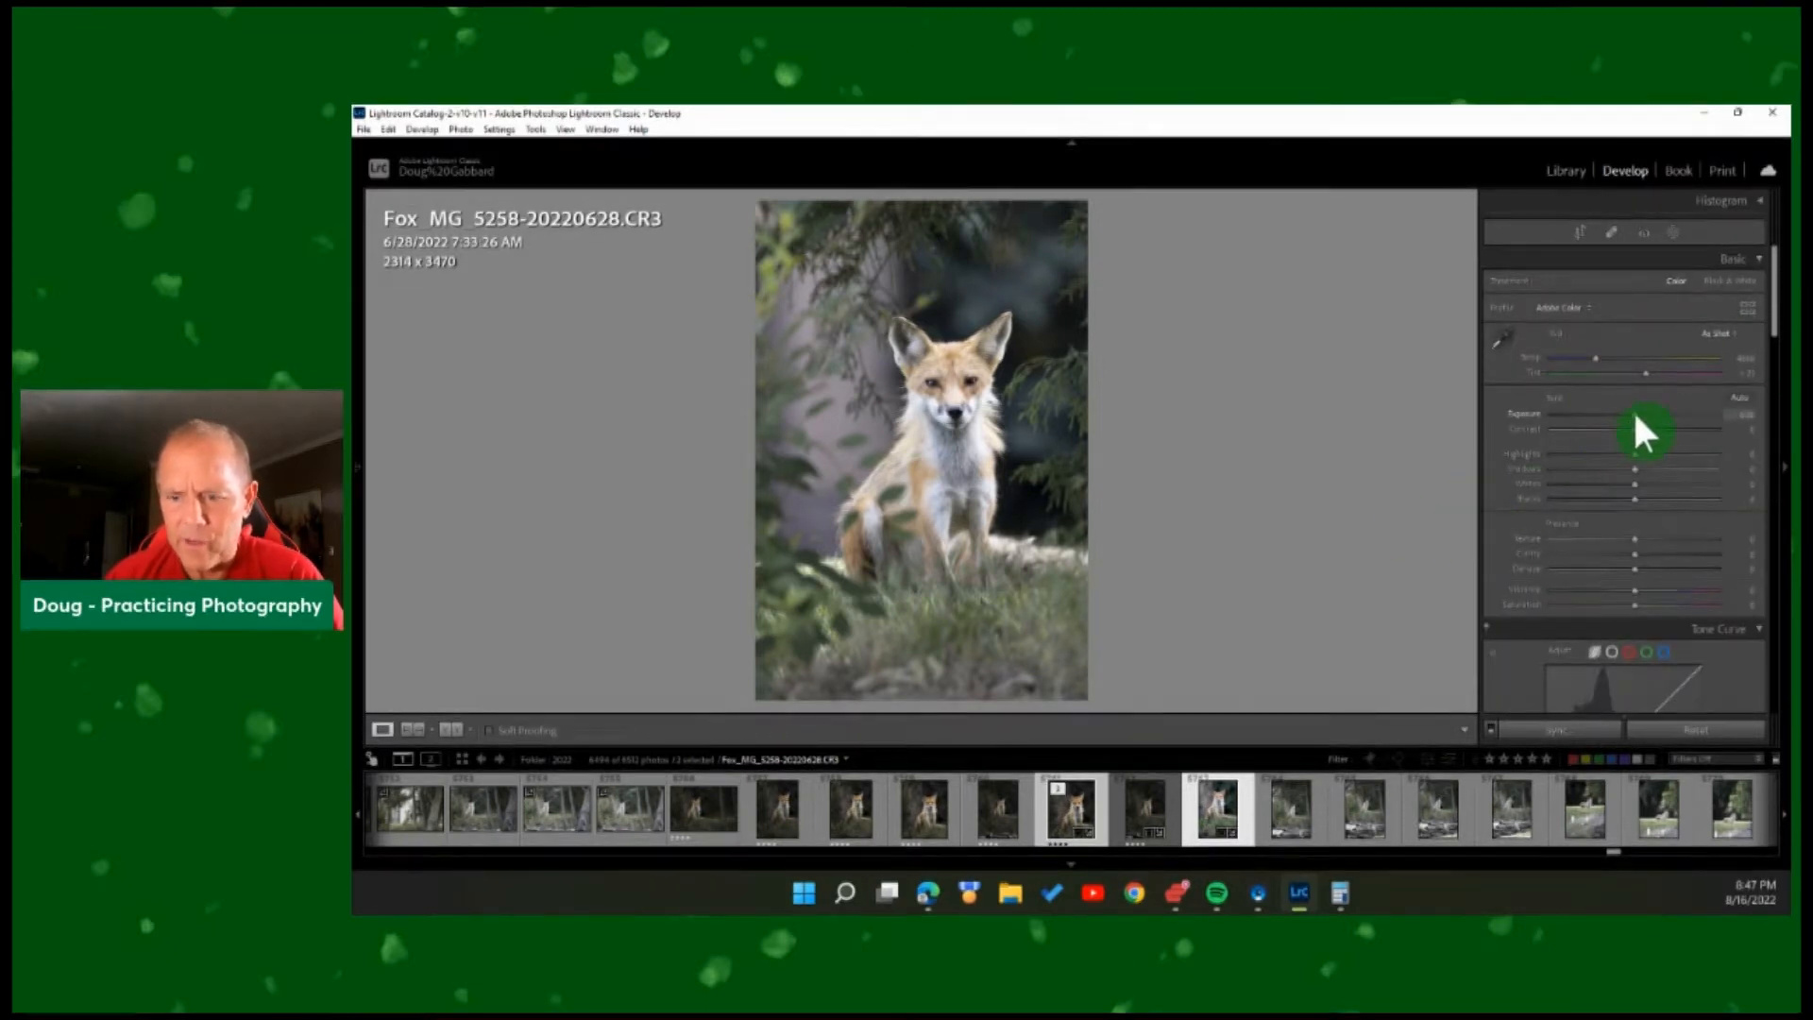
mouse_move(1634, 416)
mouse_down()
mouse_move(1610, 418)
mouse_move(1663, 417)
mouse_move(1633, 418)
mouse_up()
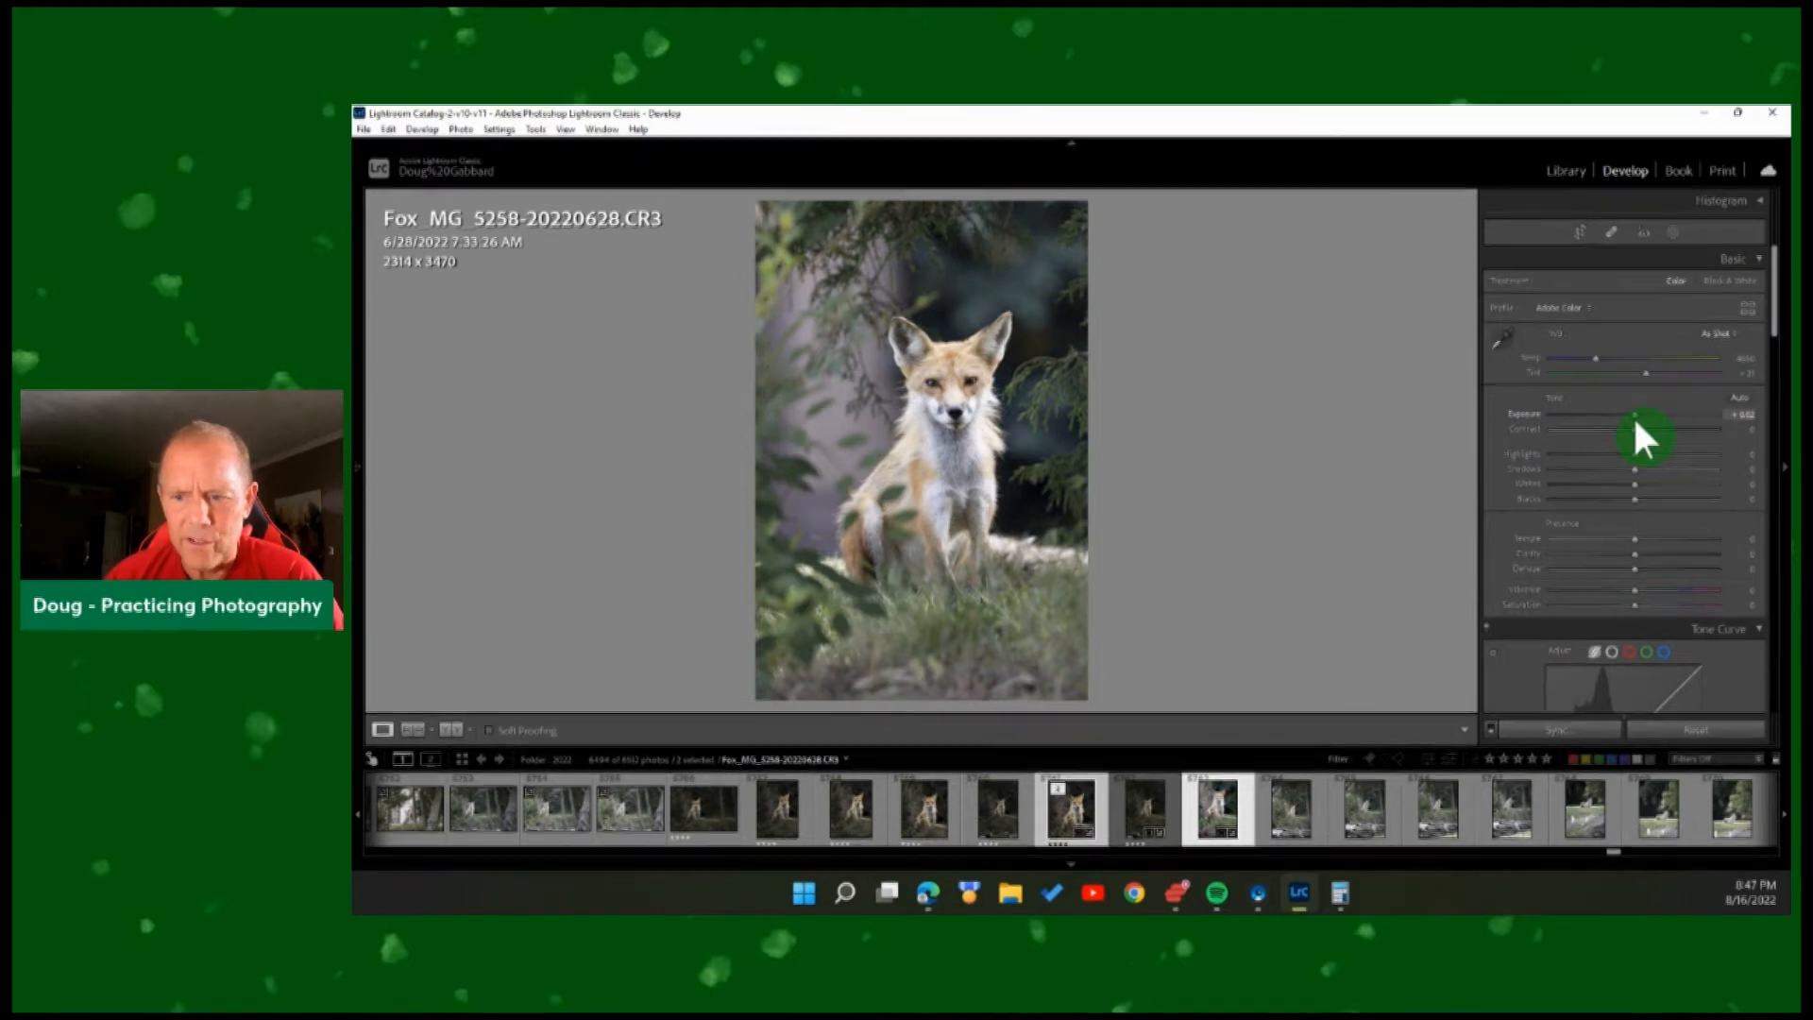
drag(1630, 415, 1624, 416)
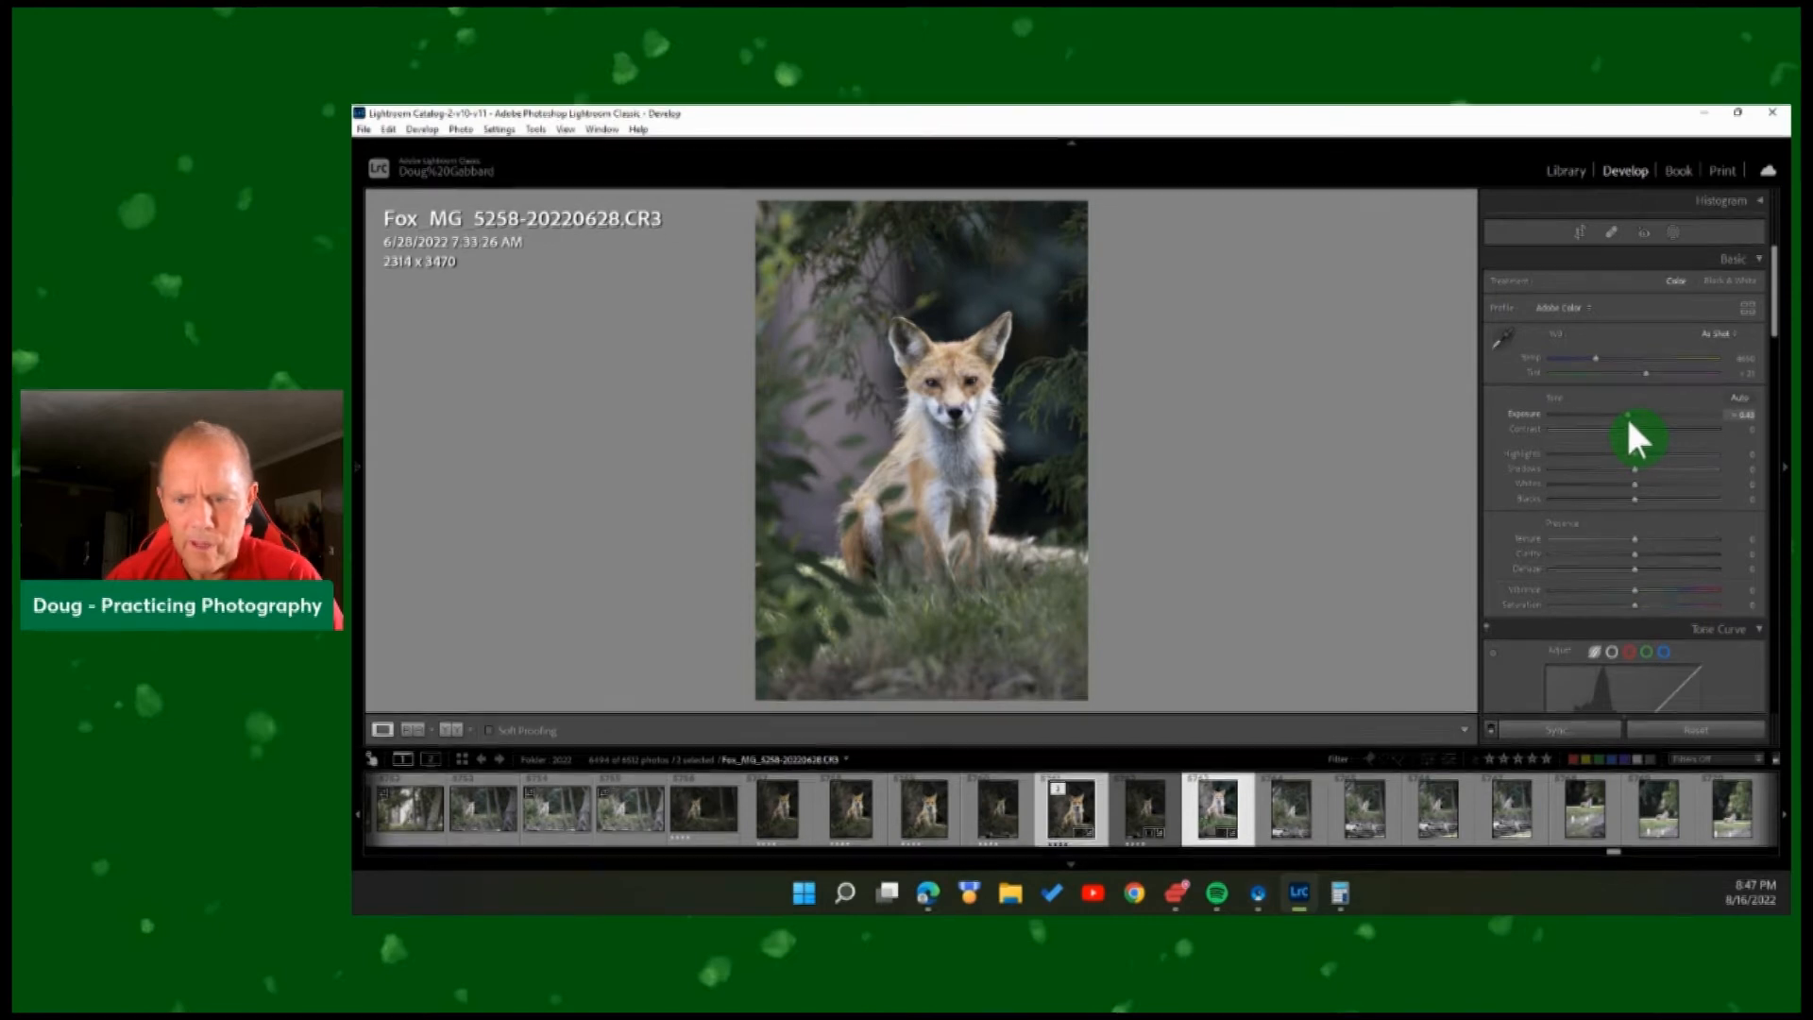
drag(1628, 418, 1631, 416)
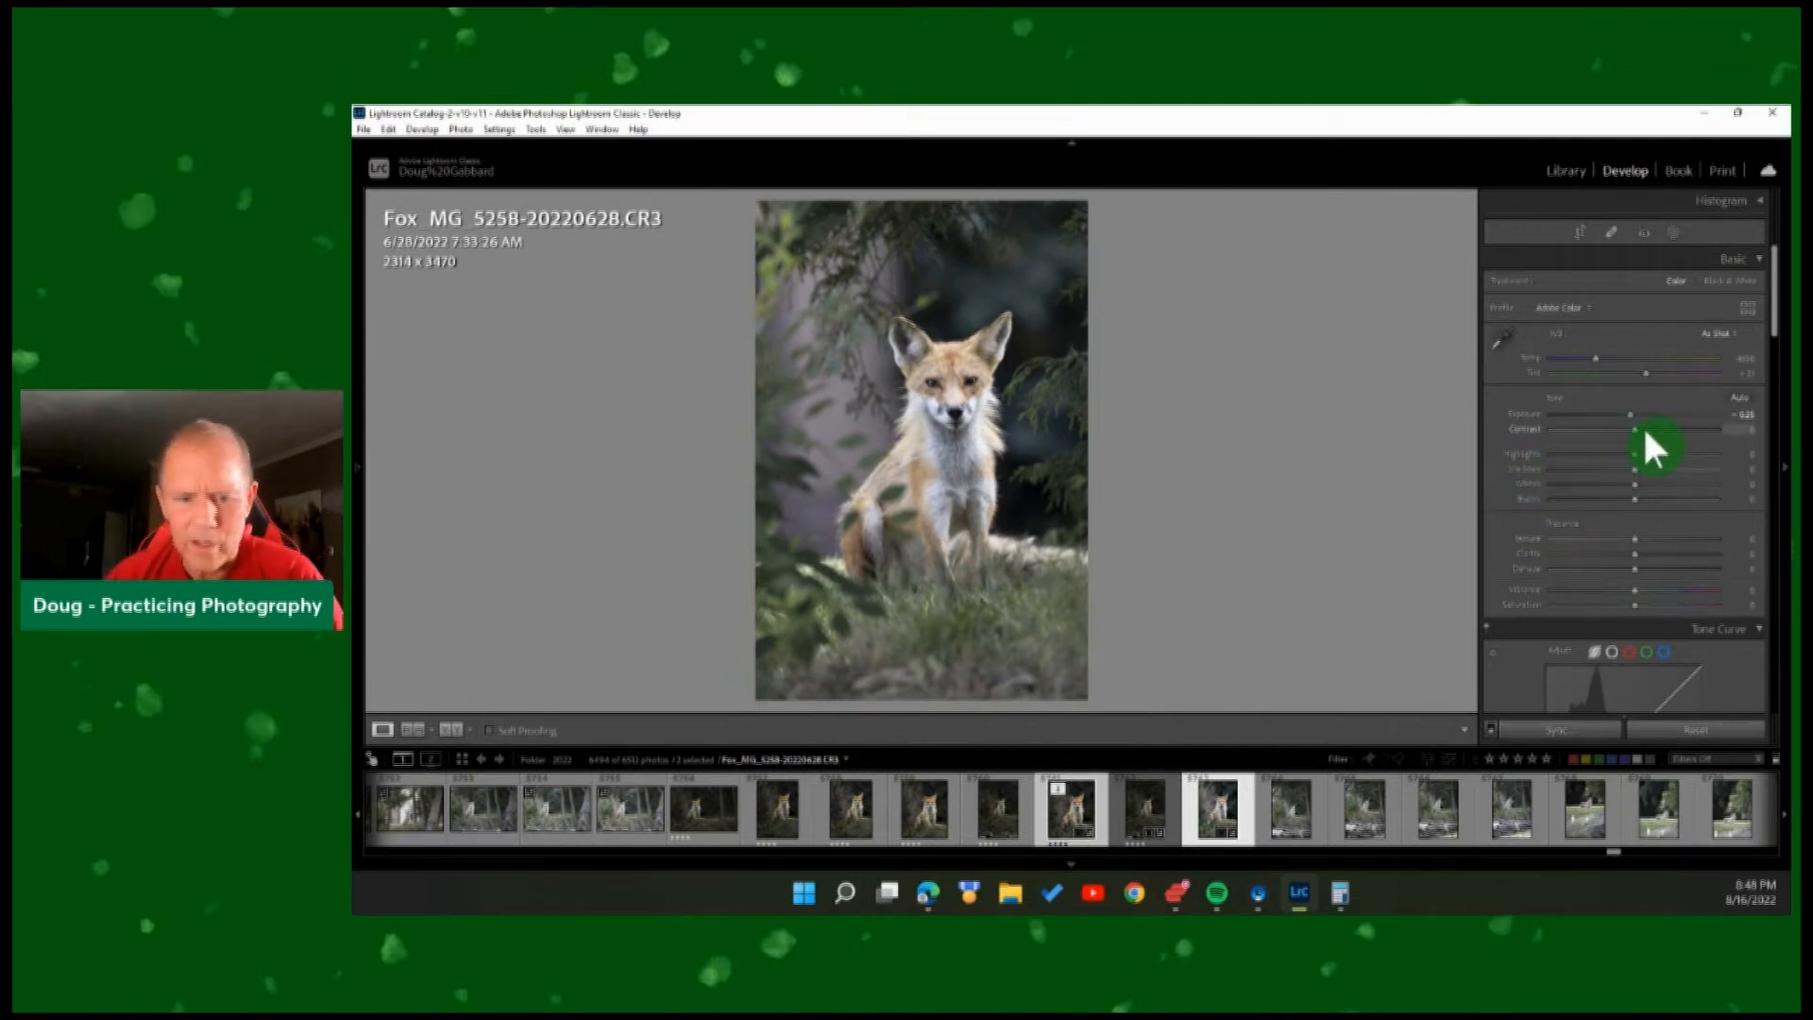
mouse_move(1645, 433)
mouse_down()
mouse_move(1737, 436)
mouse_move(1521, 448)
mouse_move(1612, 442)
mouse_up()
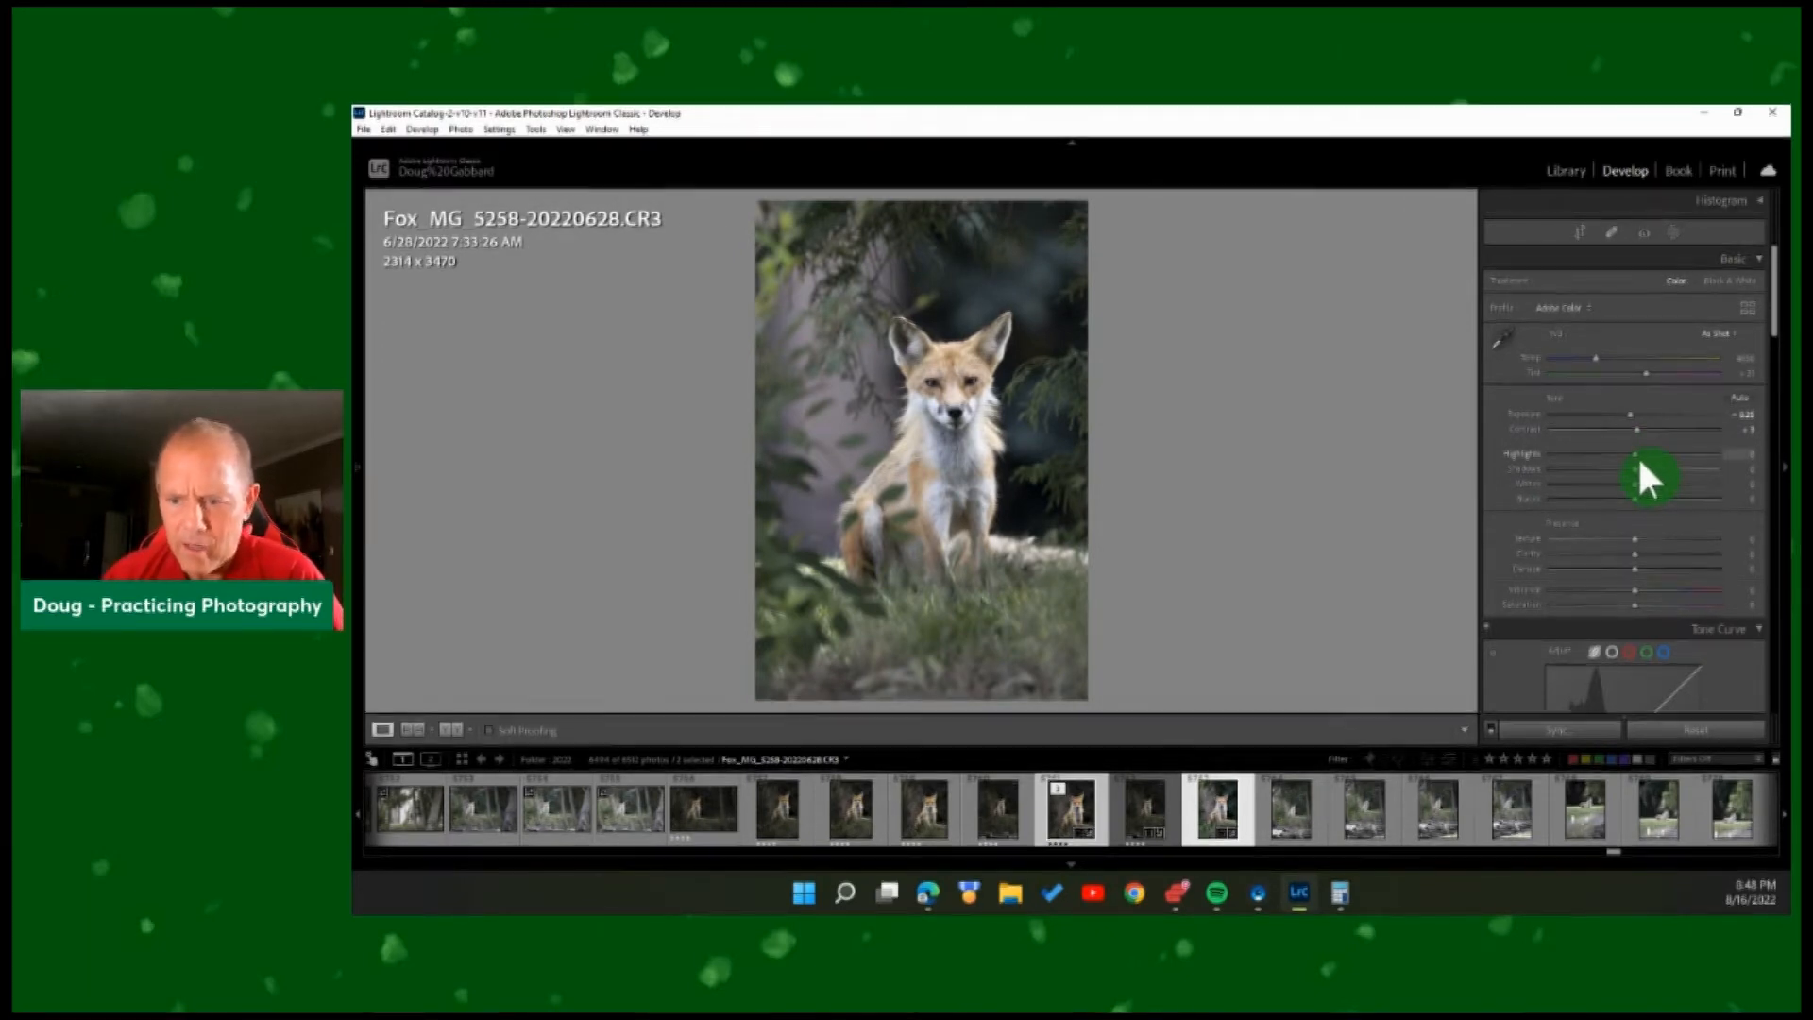
Try raising Highlights and Shadows on the fox photo, resetting each of them to zero.
mouse_move(1634, 455)
mouse_down()
mouse_move(1687, 453)
mouse_move(1610, 457)
mouse_move(1636, 453)
mouse_up()
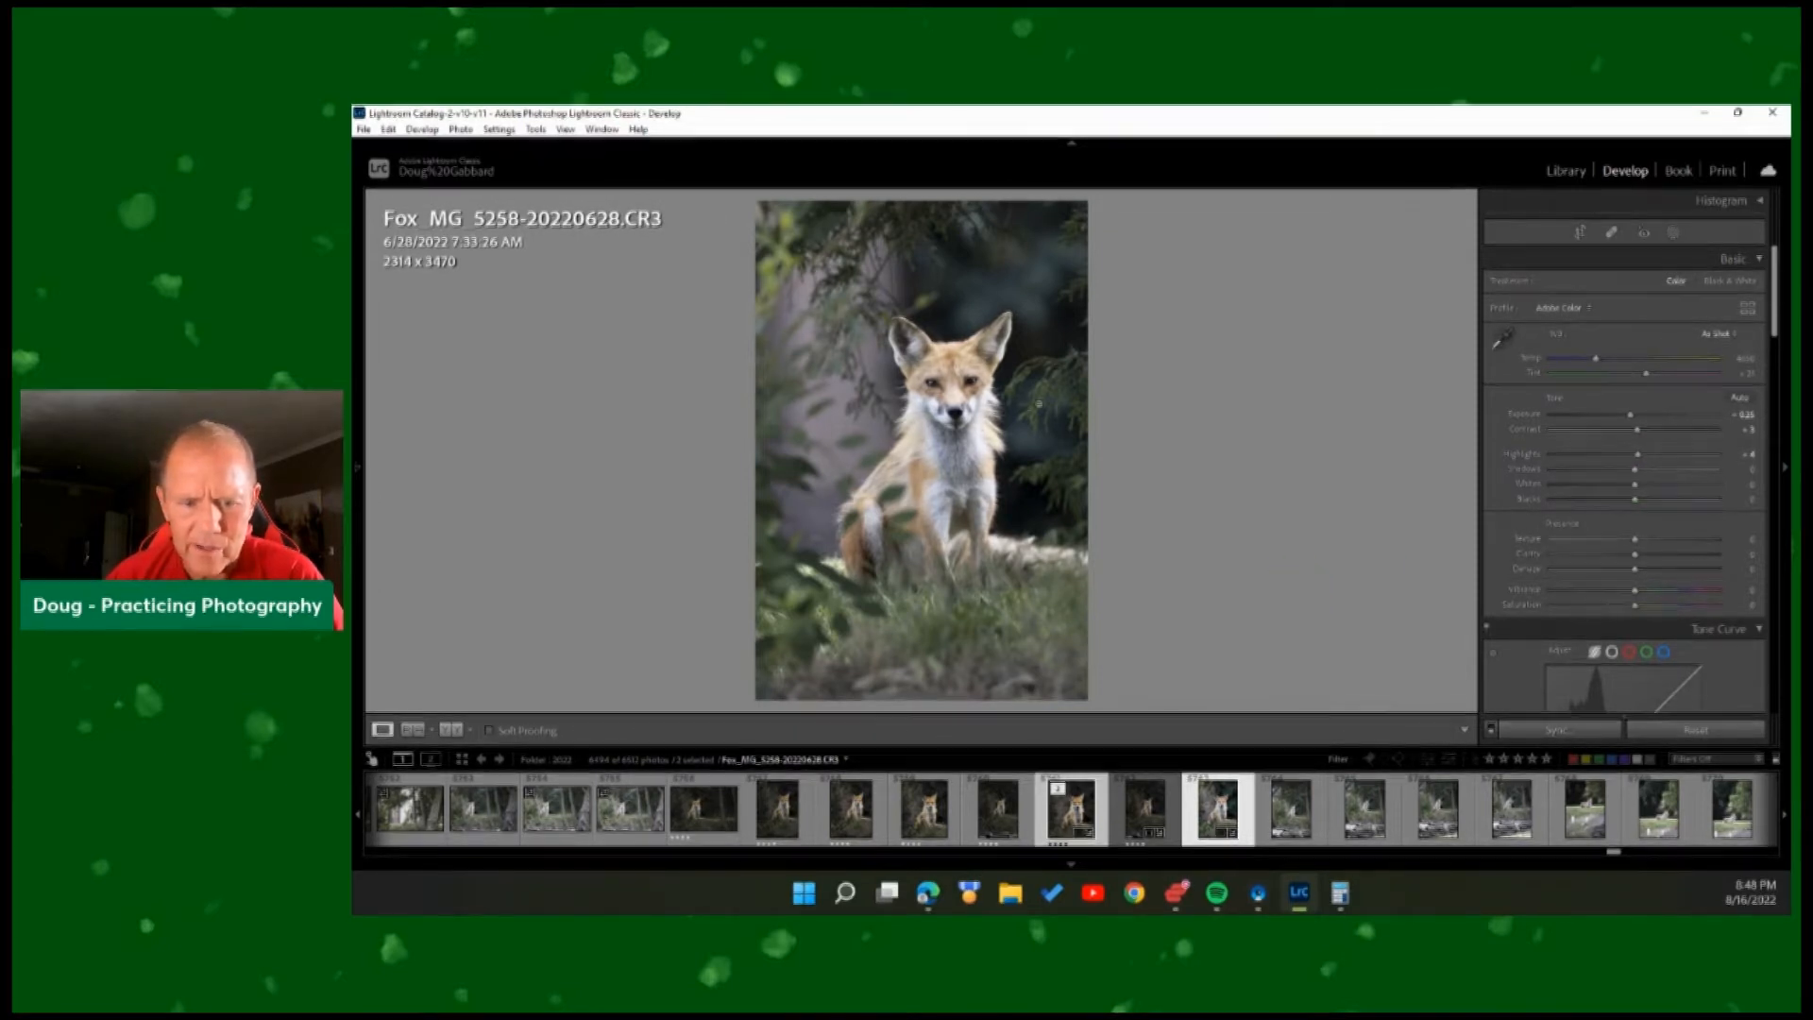
double_click(1522, 453)
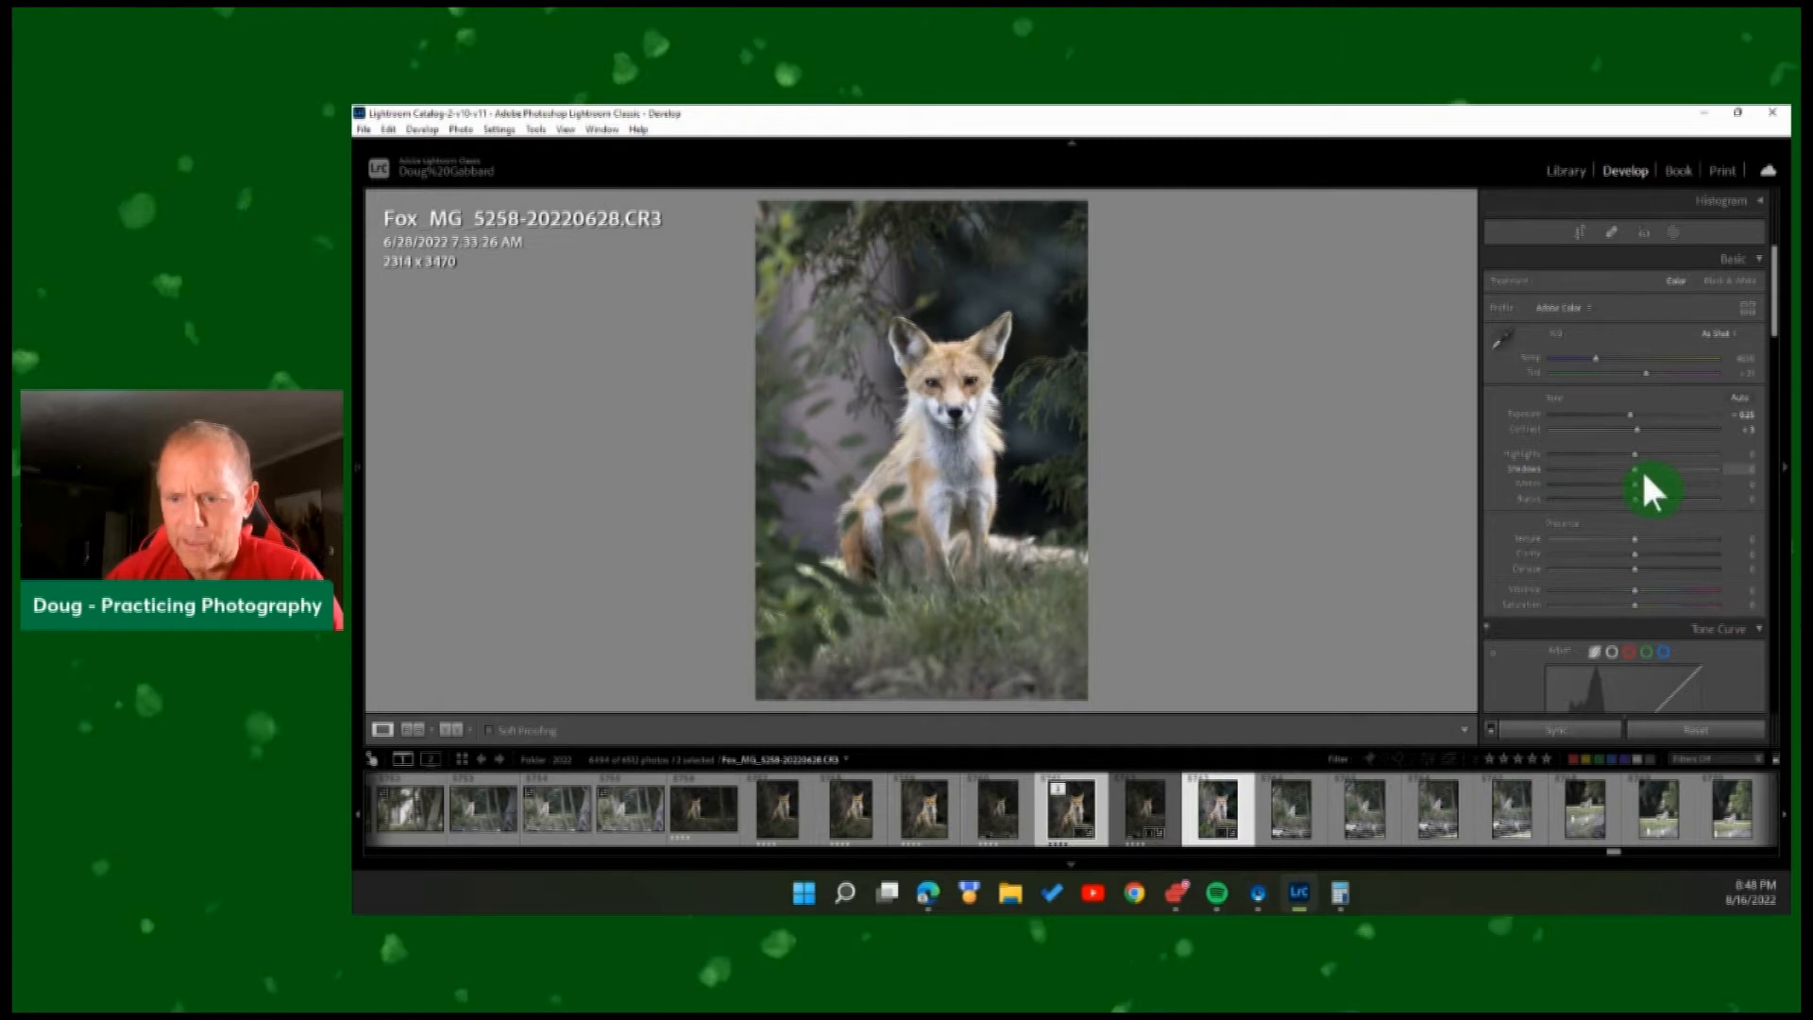
mouse_move(1633, 467)
mouse_down()
mouse_move(1741, 468)
mouse_move(1664, 481)
mouse_up()
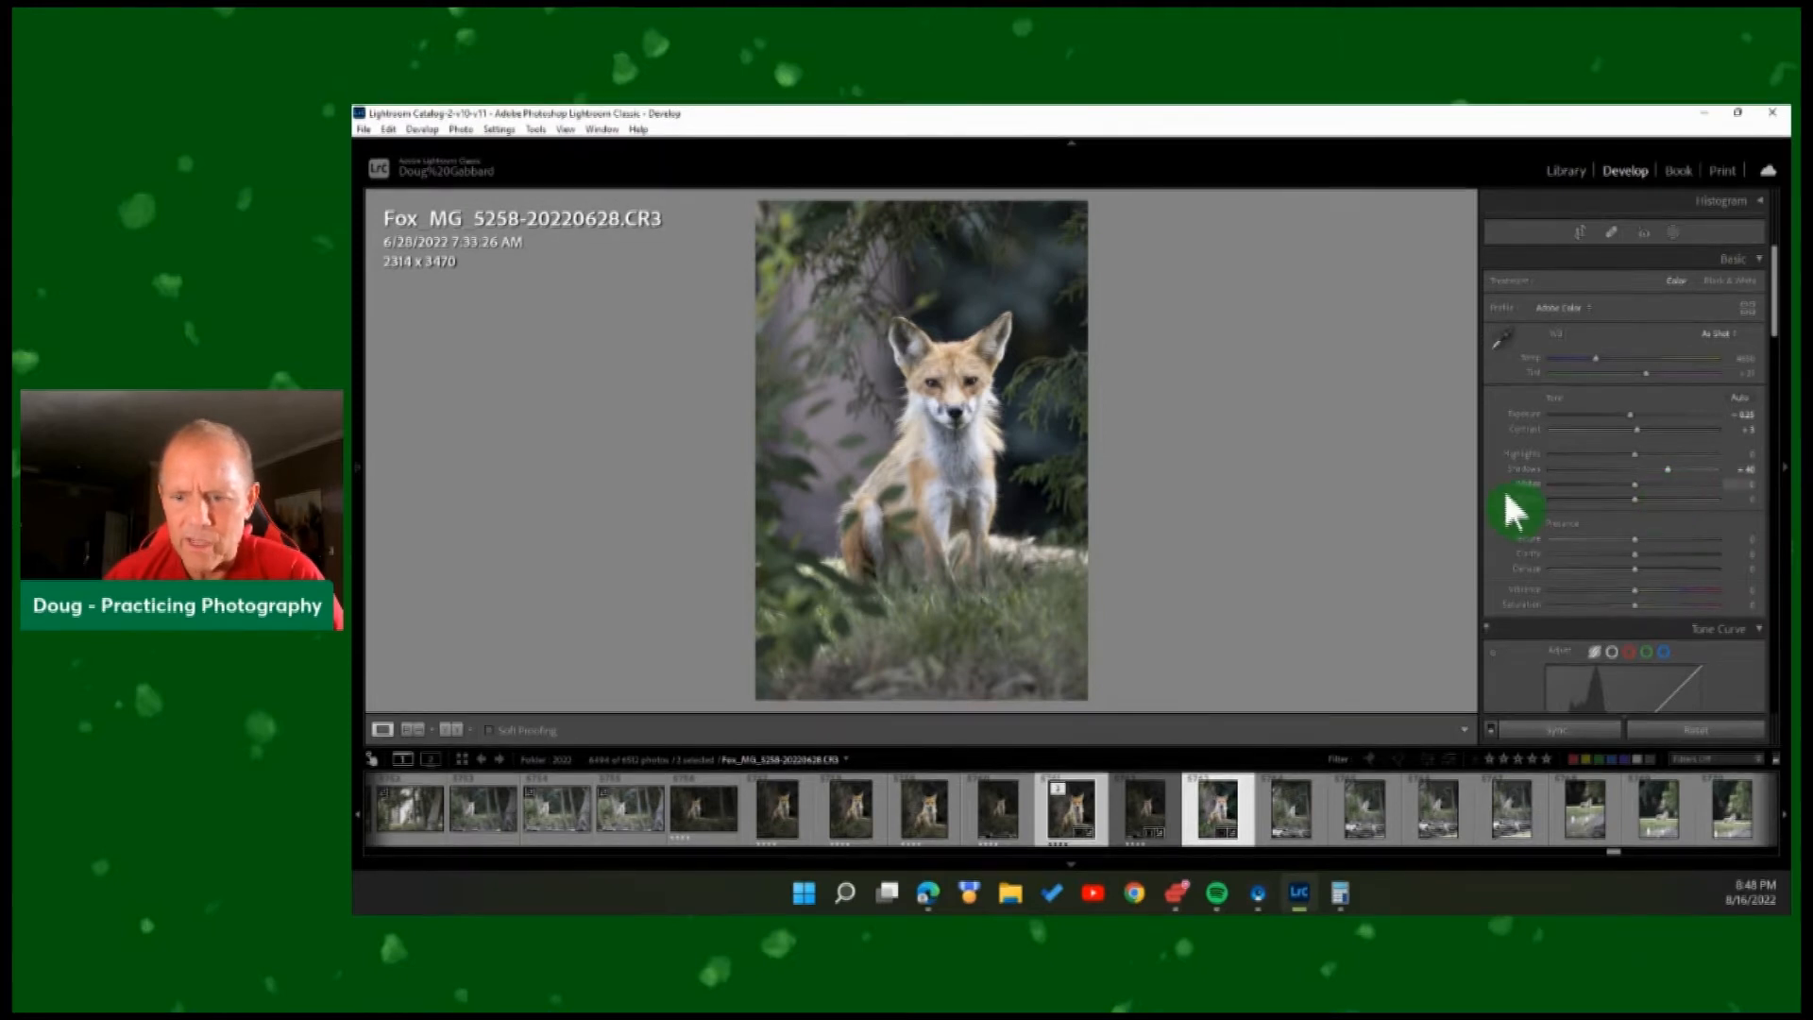
double_click(1523, 468)
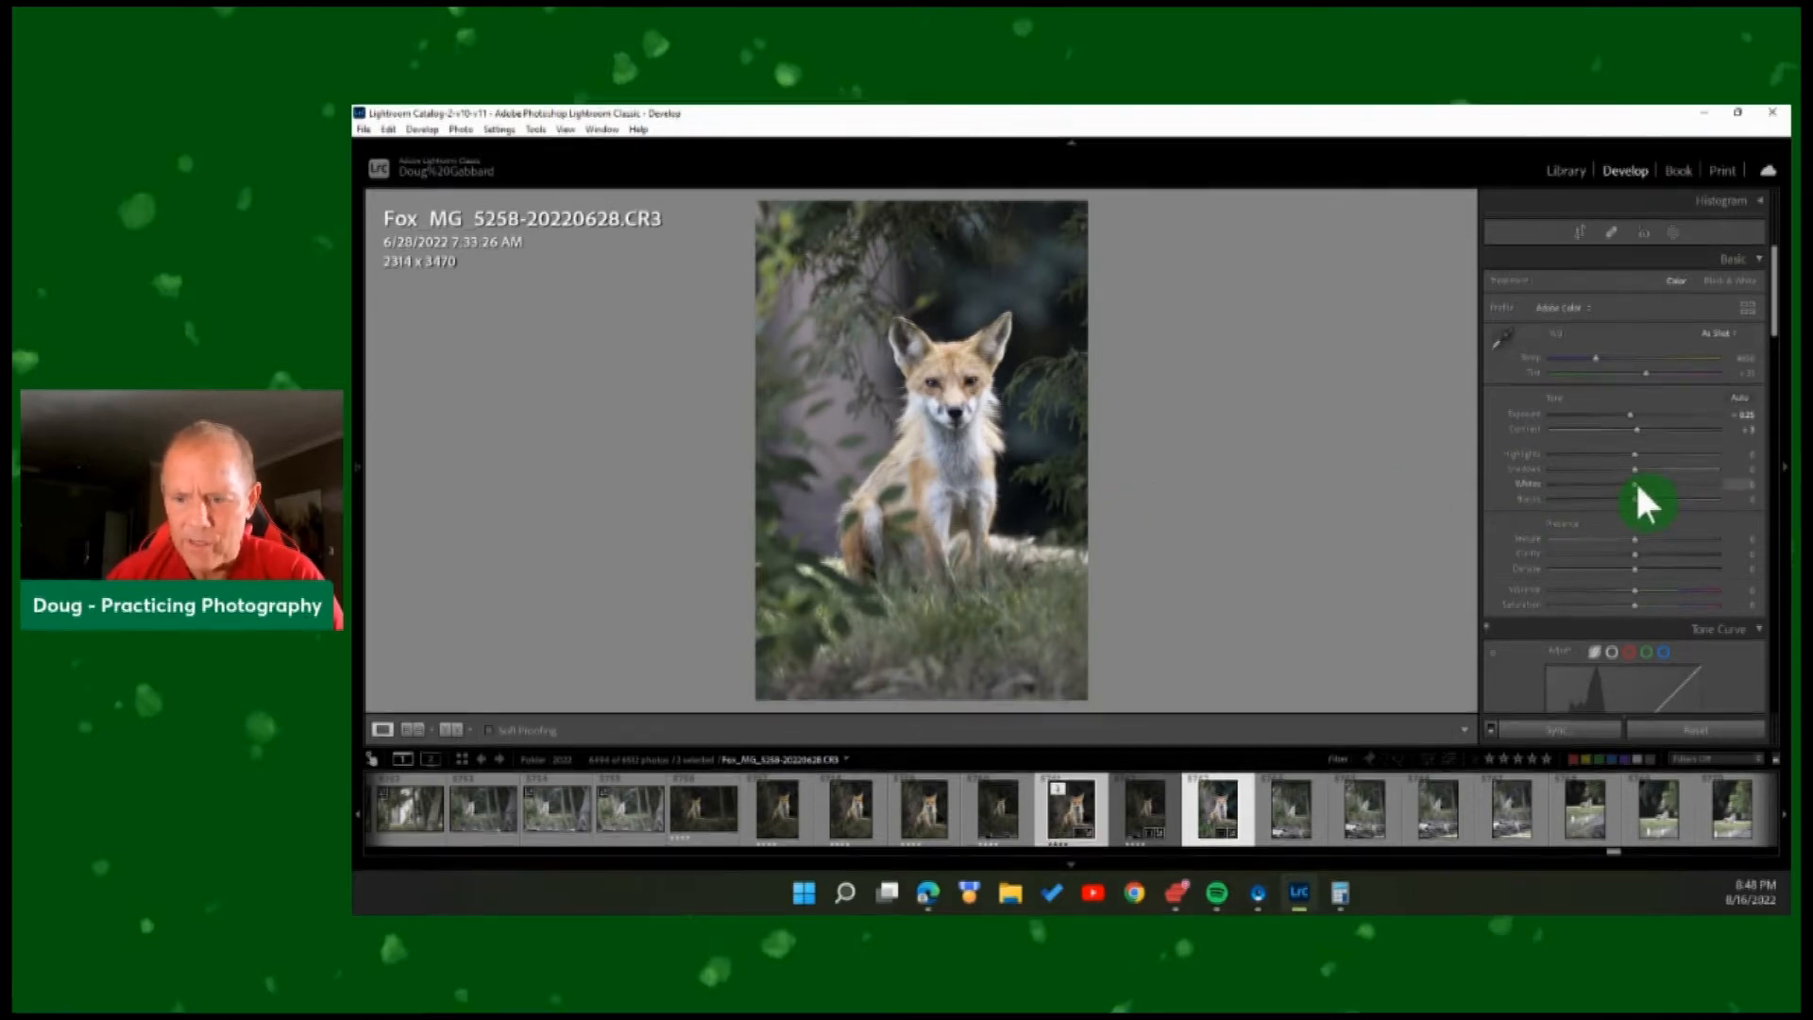
Raise Whites to about +8, and try darker Blacks before bringing them back to around zero.
mouse_move(1636, 483)
mouse_down()
mouse_move(1666, 481)
mouse_move(1641, 483)
mouse_up()
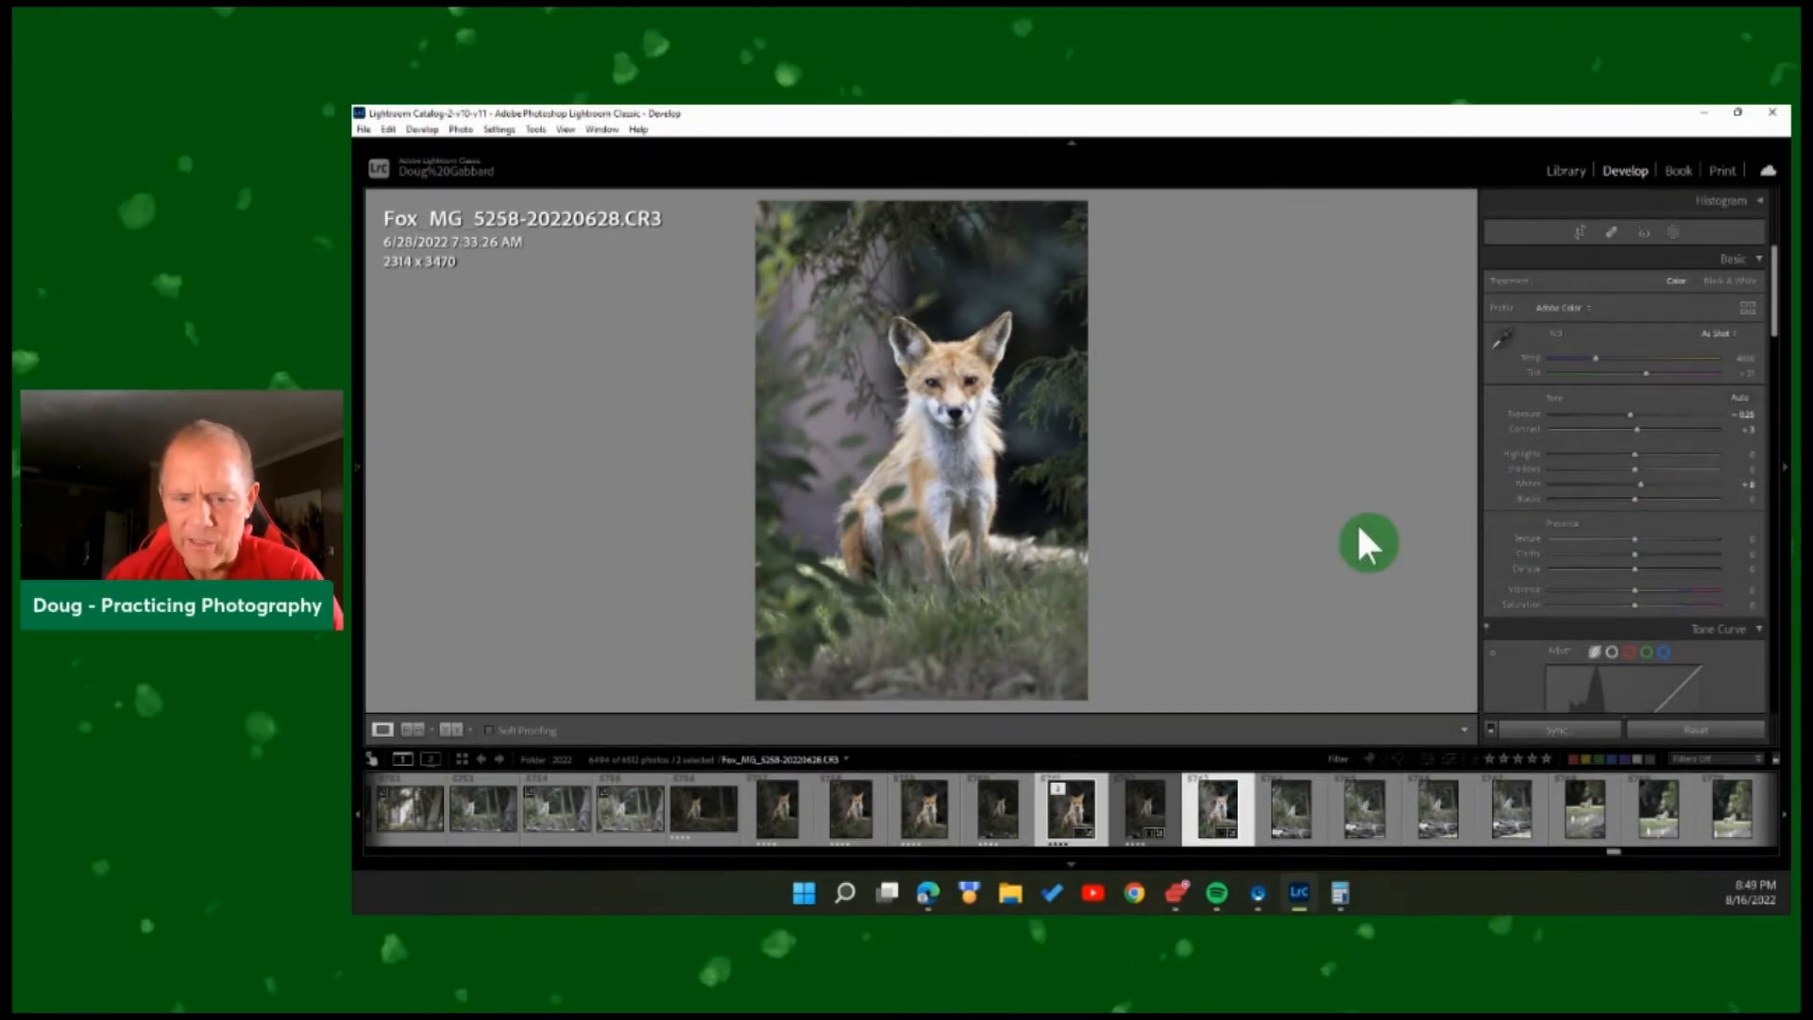
scroll(1531, 498, down, 3)
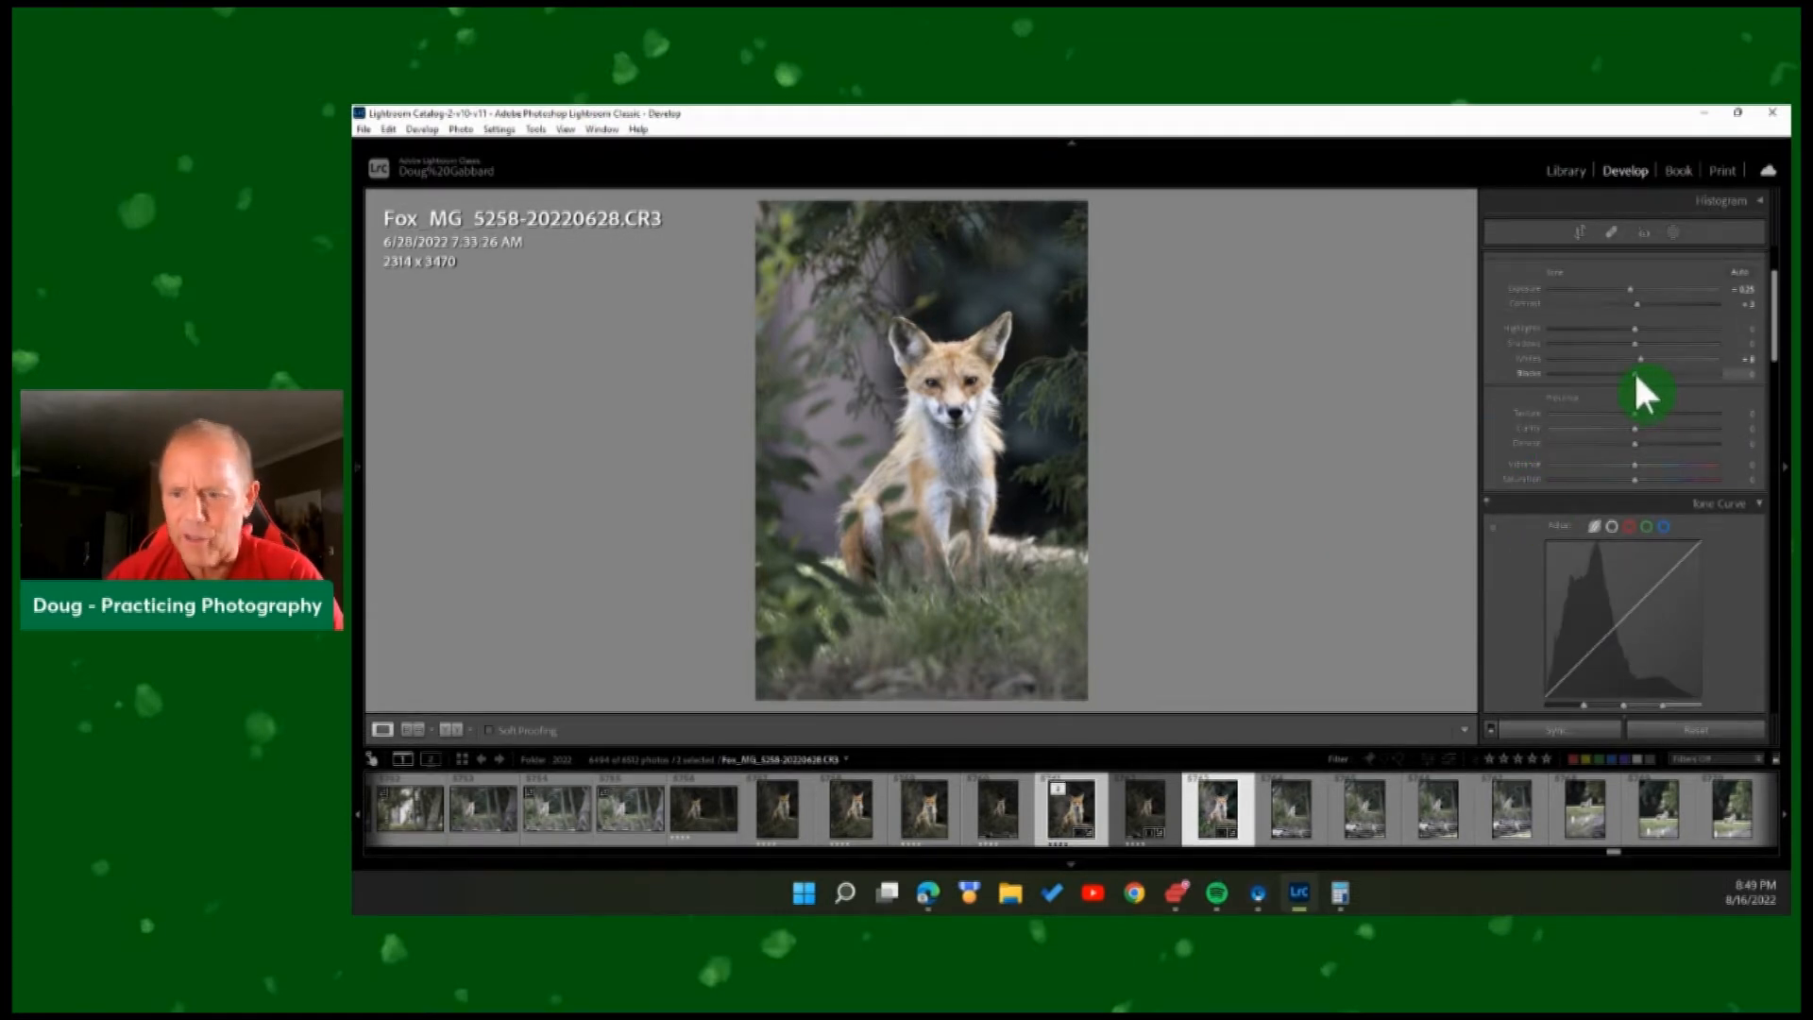
mouse_move(1633, 372)
mouse_down()
mouse_move(1693, 376)
mouse_move(1597, 376)
mouse_up()
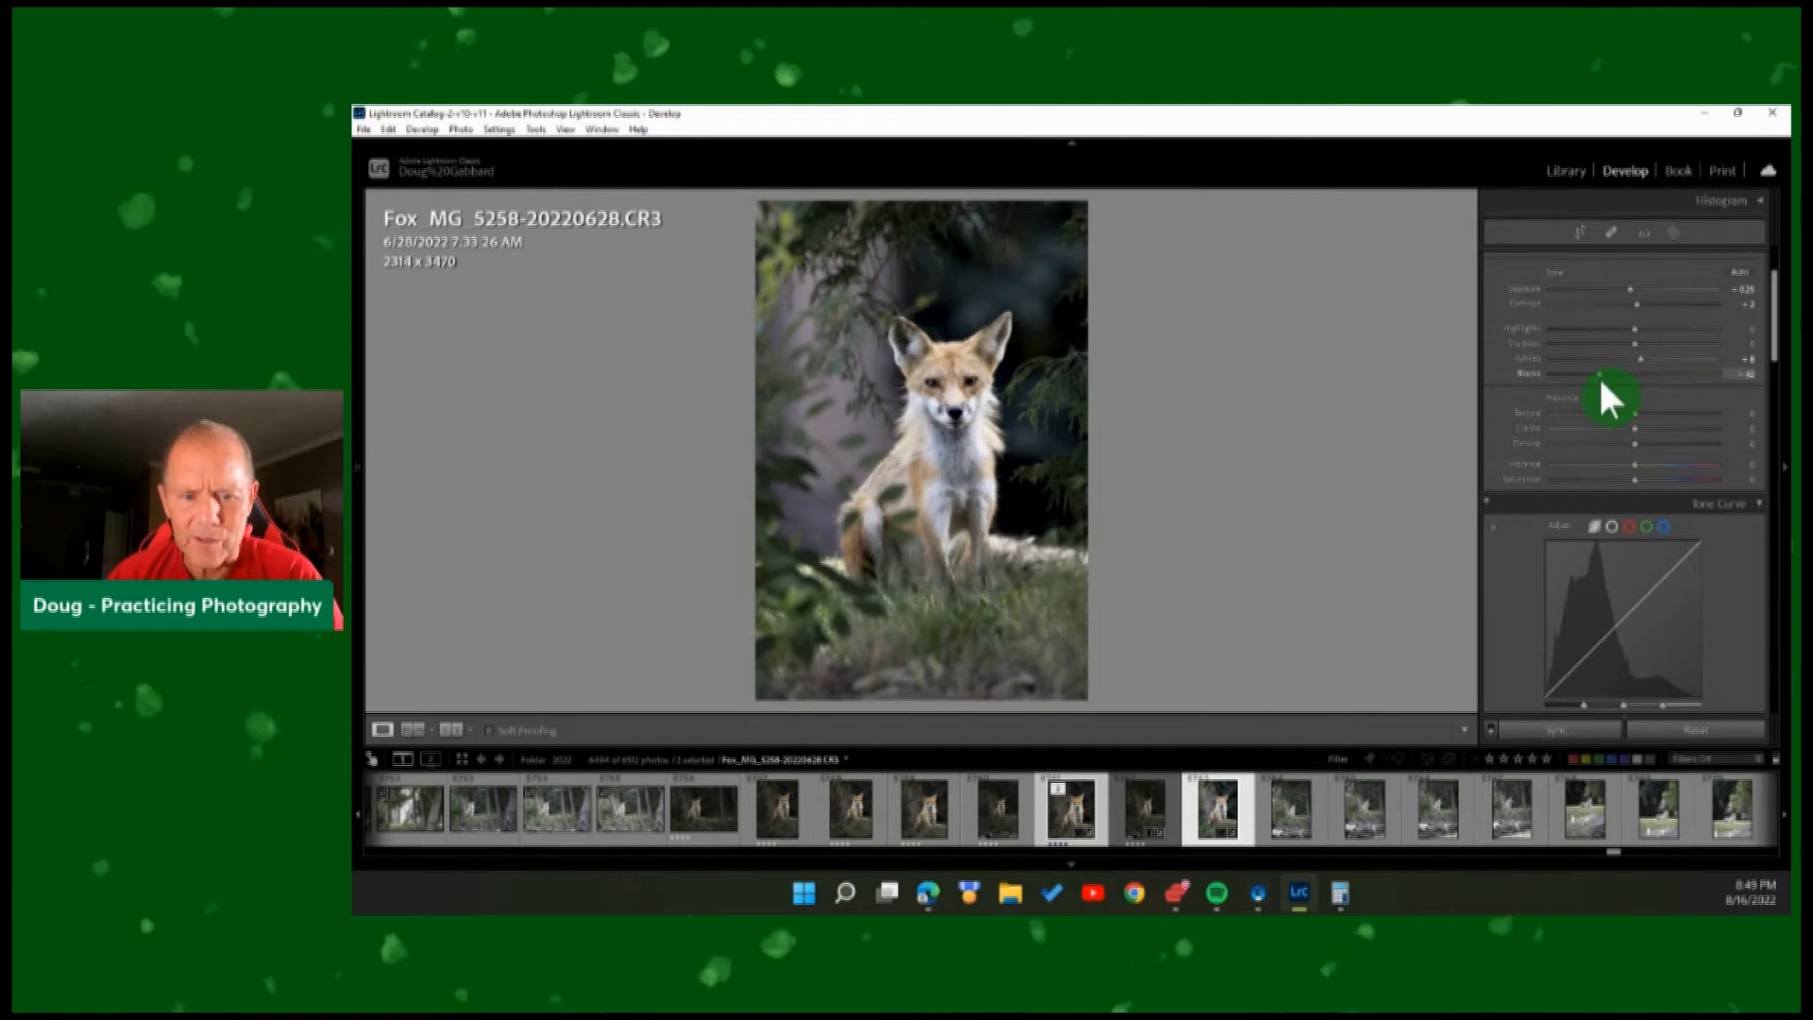
drag(1609, 375, 1631, 376)
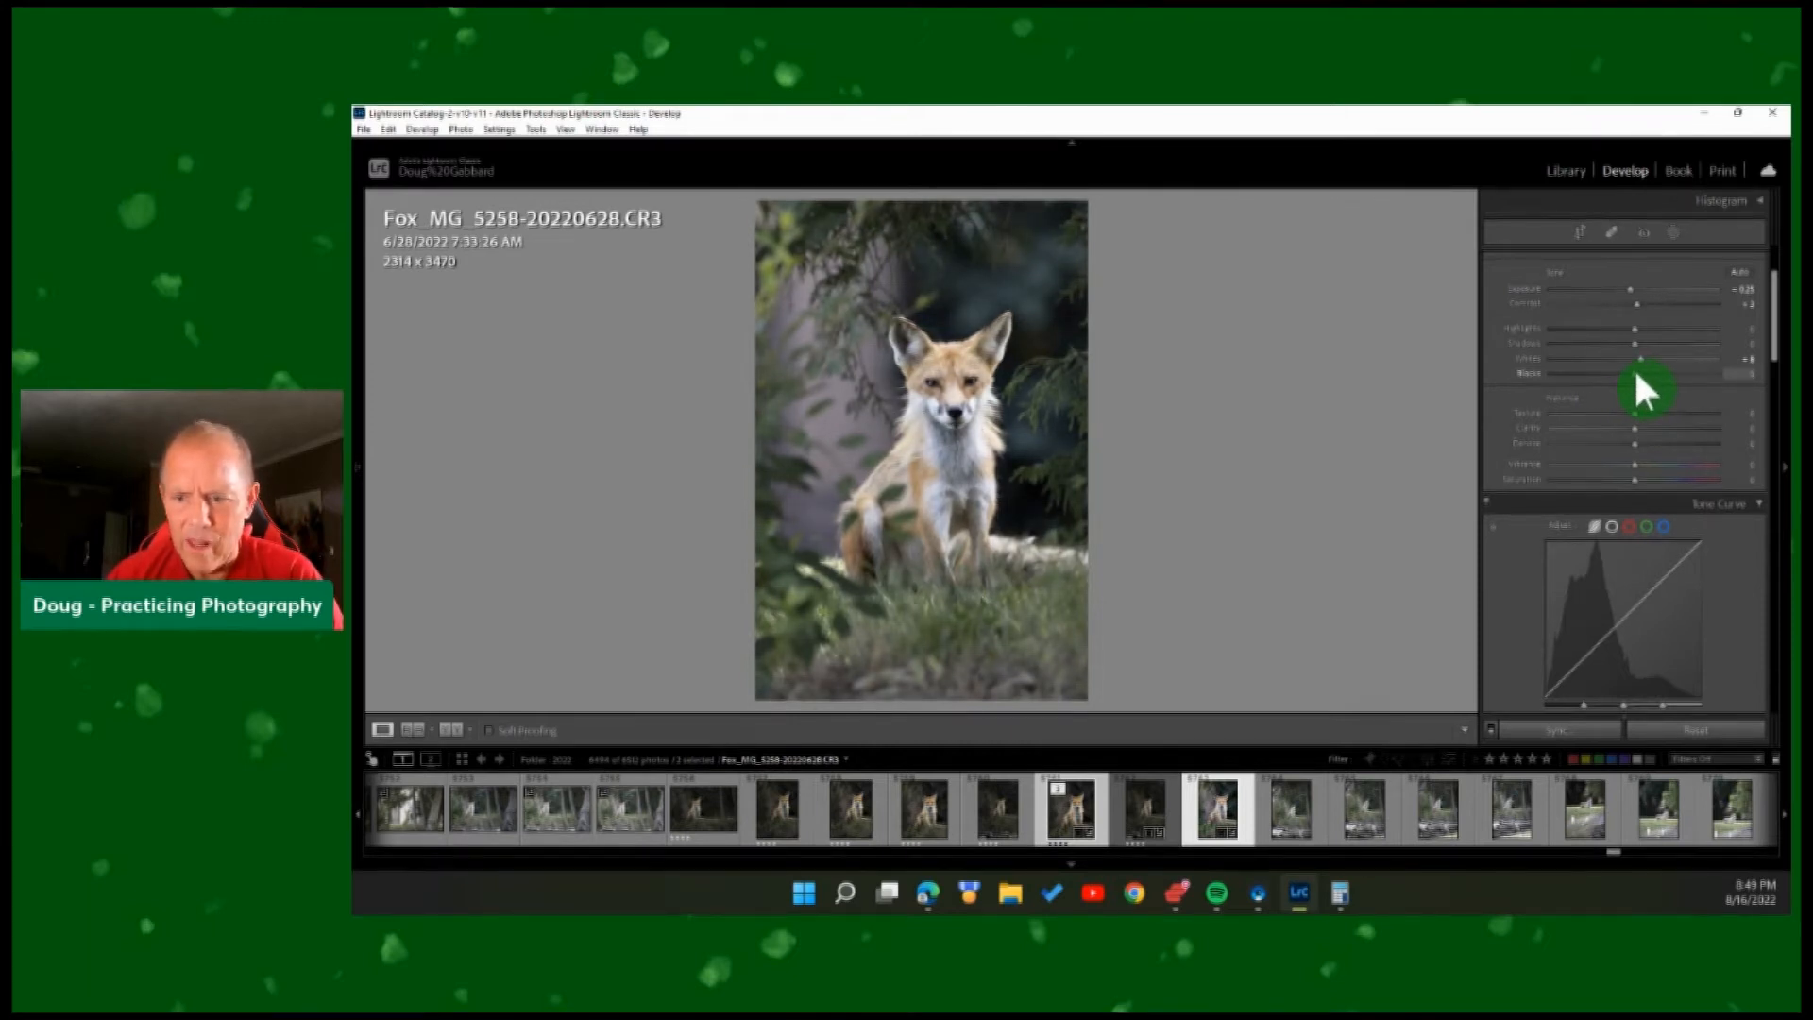
Set the photo's Texture and Clarity to about +6 each.
scroll(1530, 420, down, 3)
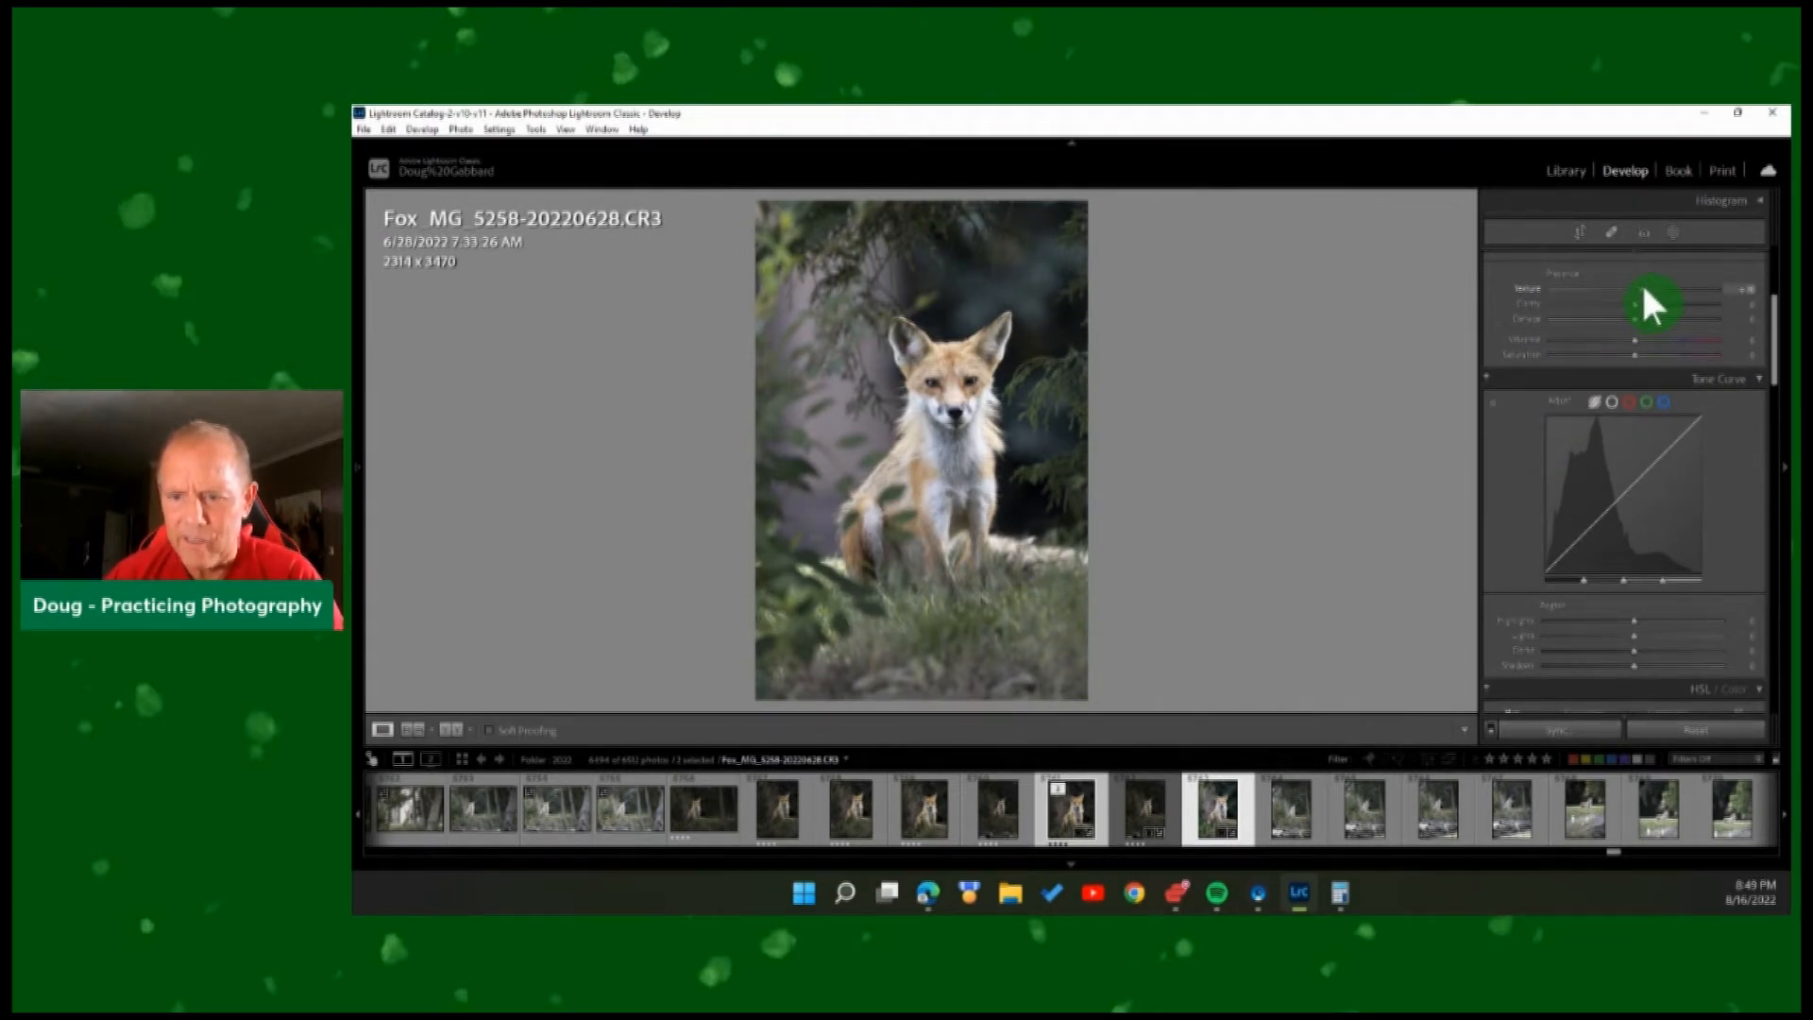
drag(1635, 288, 1641, 290)
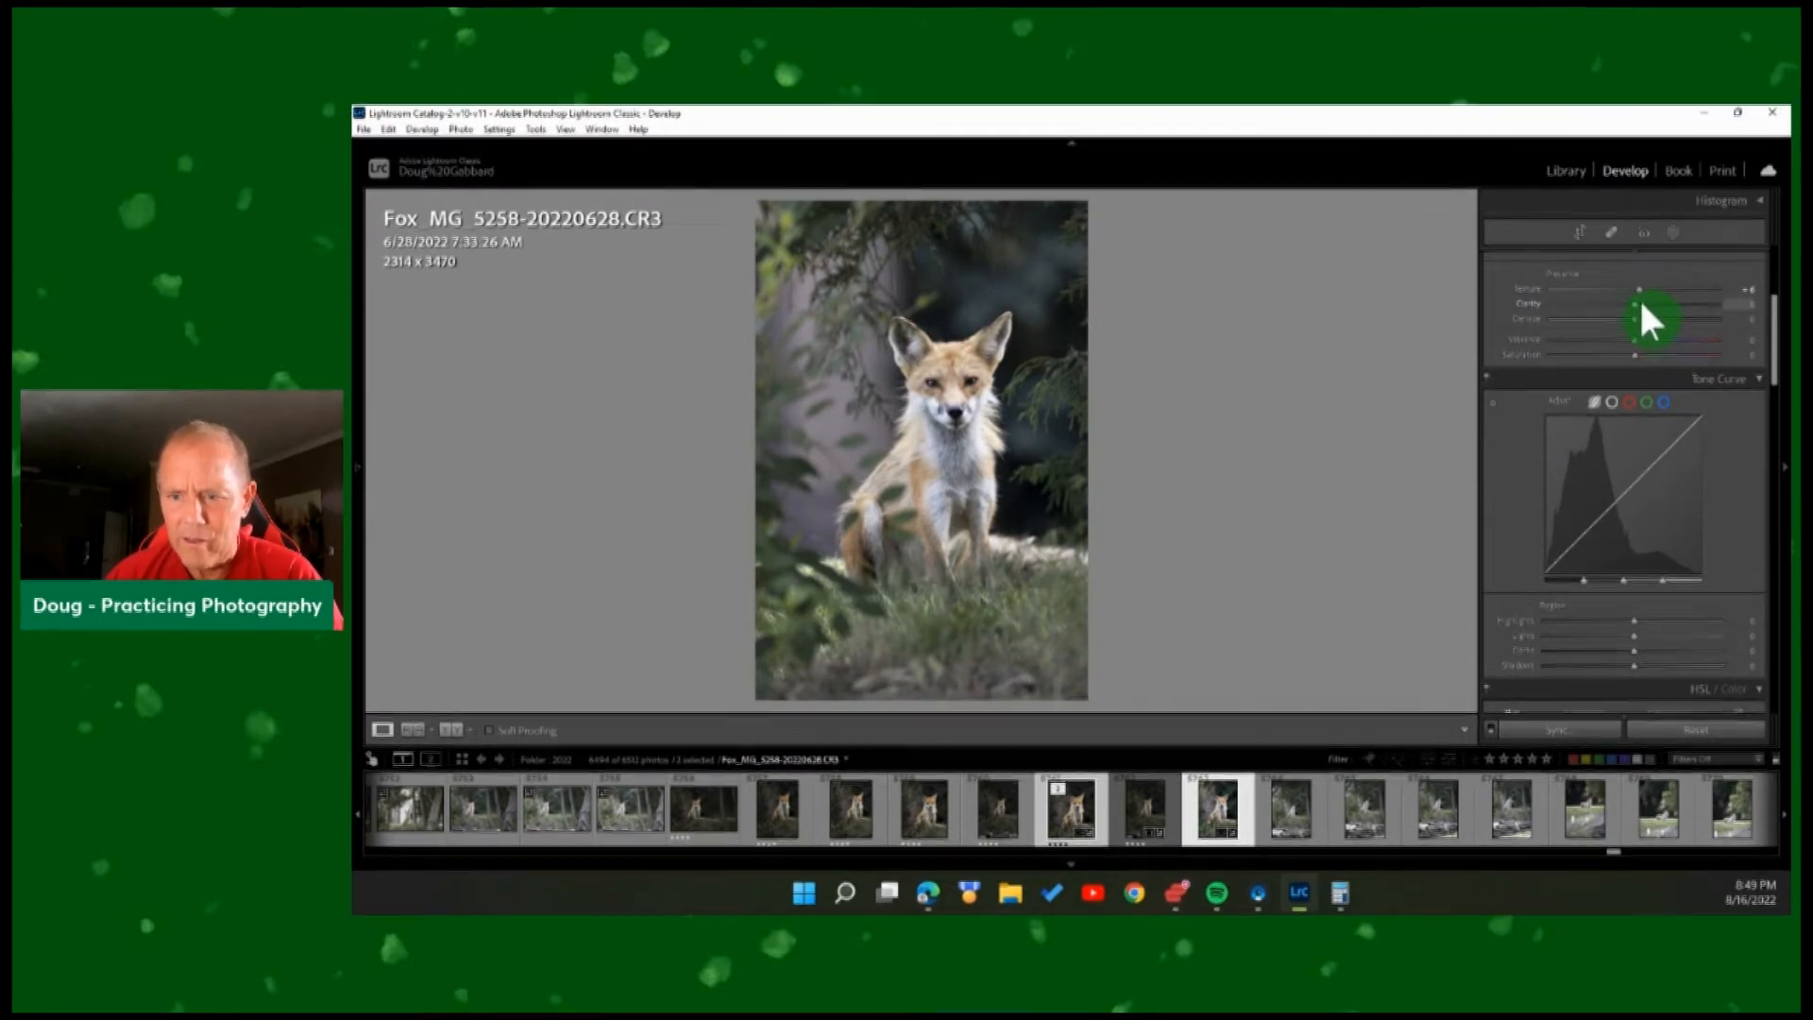
drag(1634, 302, 1639, 306)
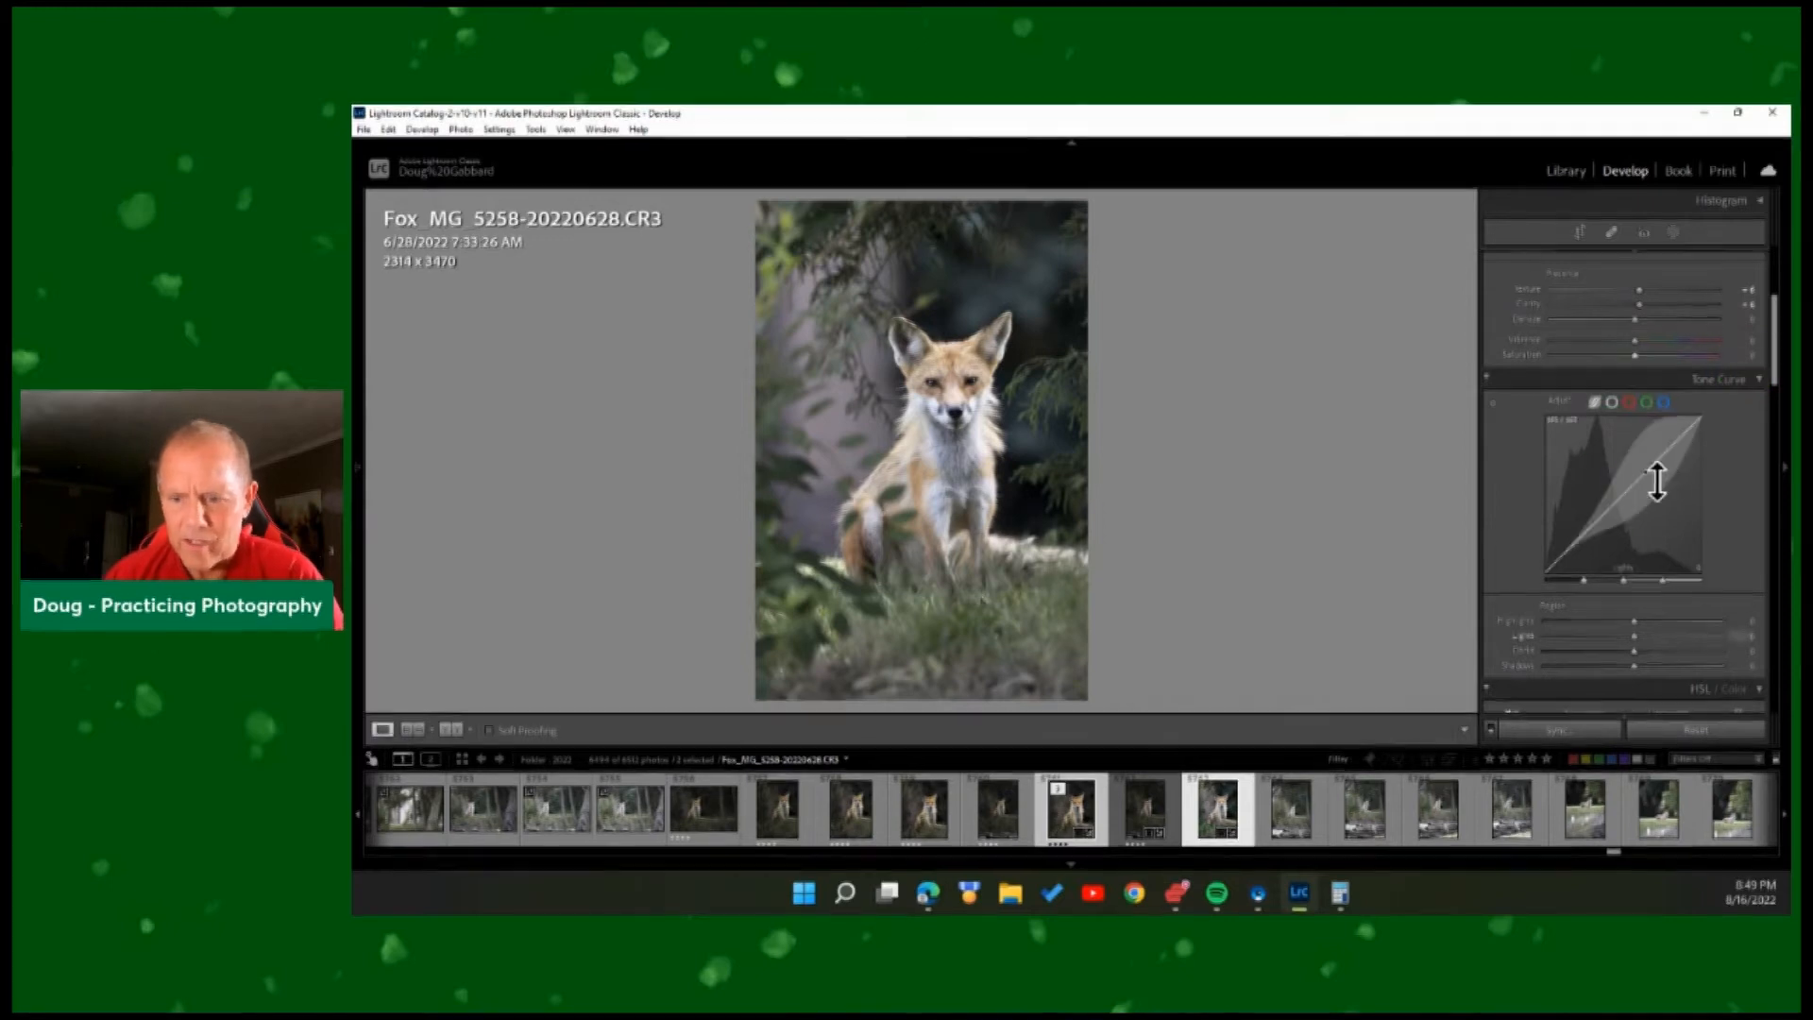
Shape the tone curve by raising Lights to about +27, reducing Highlights to about -40 and lowering Shadows very slightly.
drag(1661, 462, 1661, 430)
drag(1572, 534, 1582, 563)
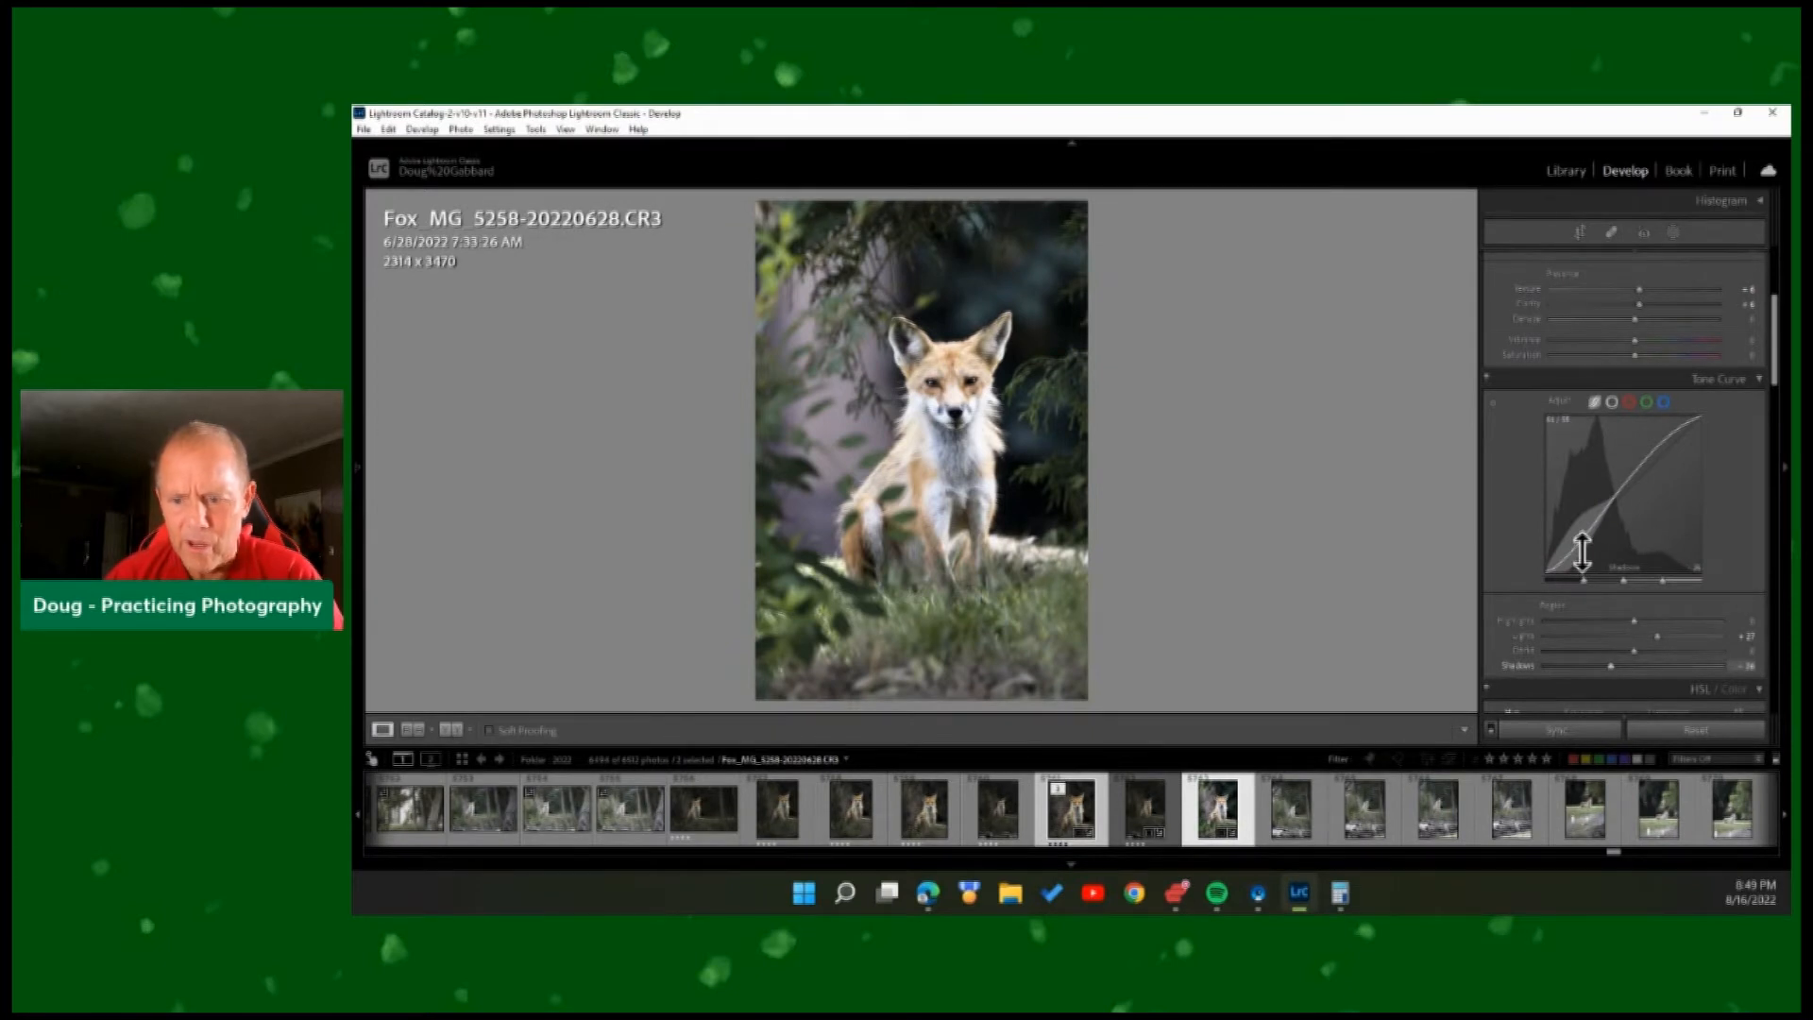
drag(1582, 551, 1582, 528)
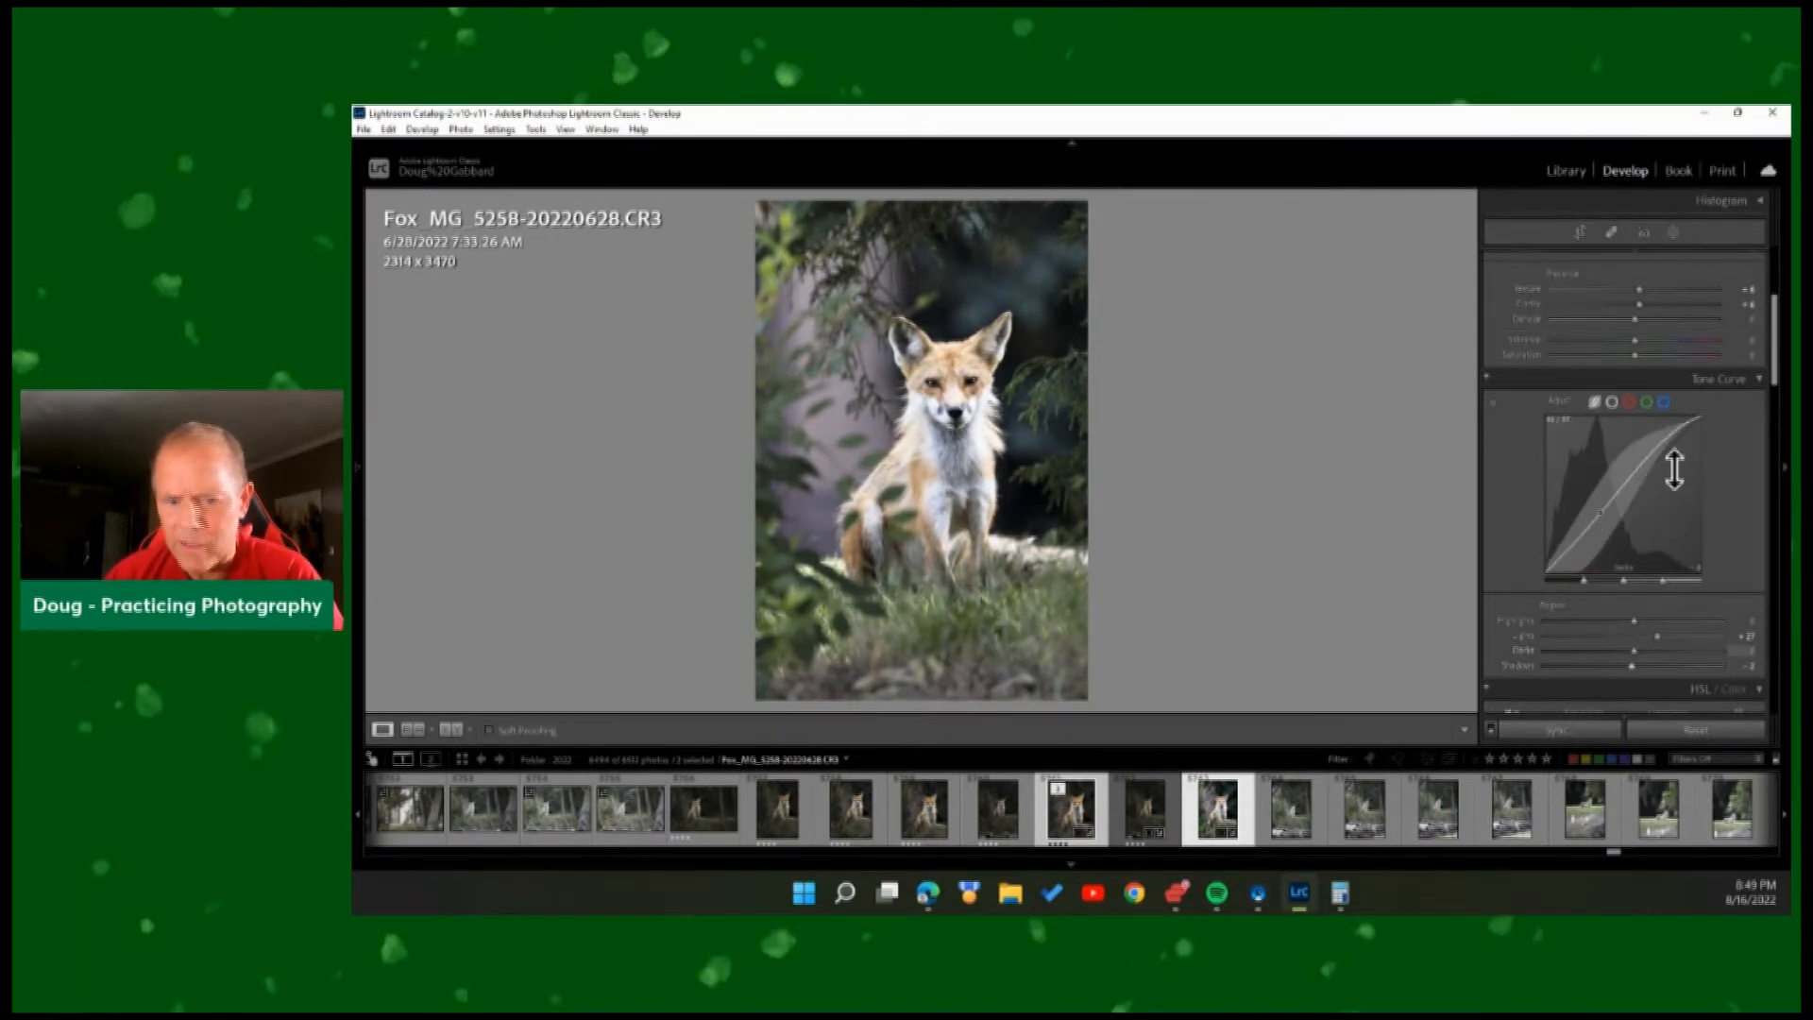
drag(1665, 441, 1665, 444)
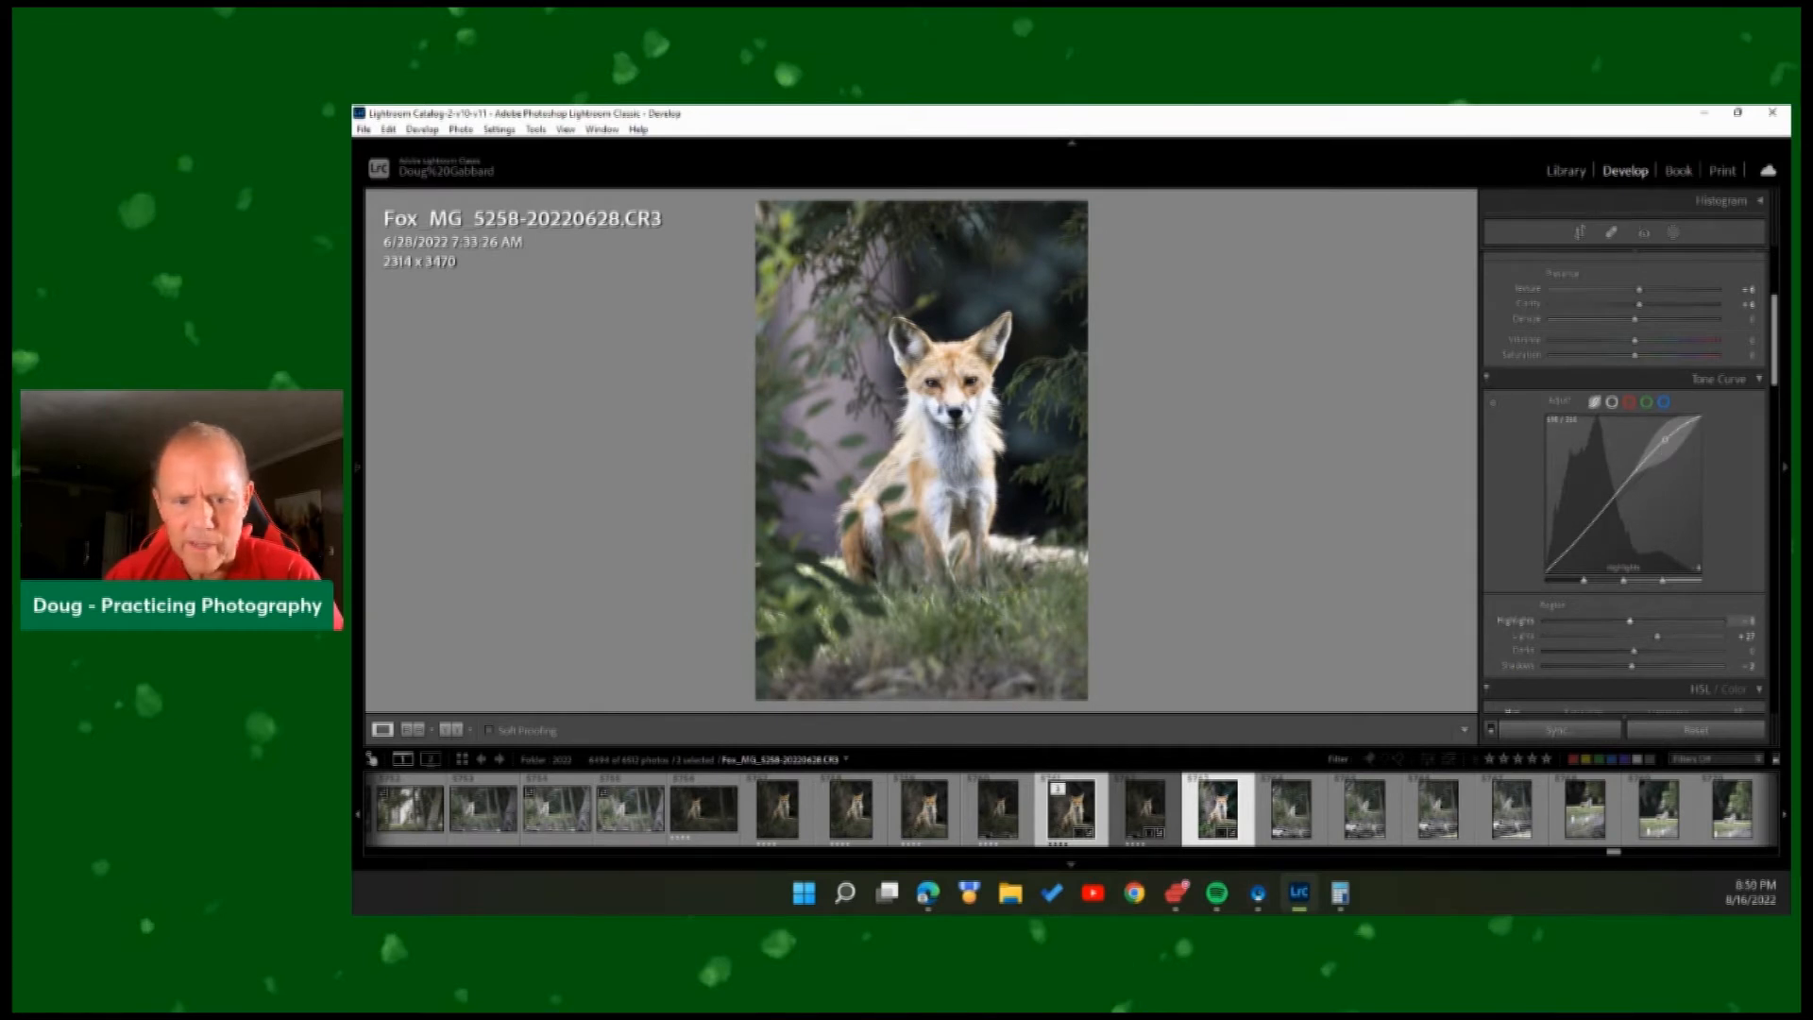
drag(1665, 444, 1637, 470)
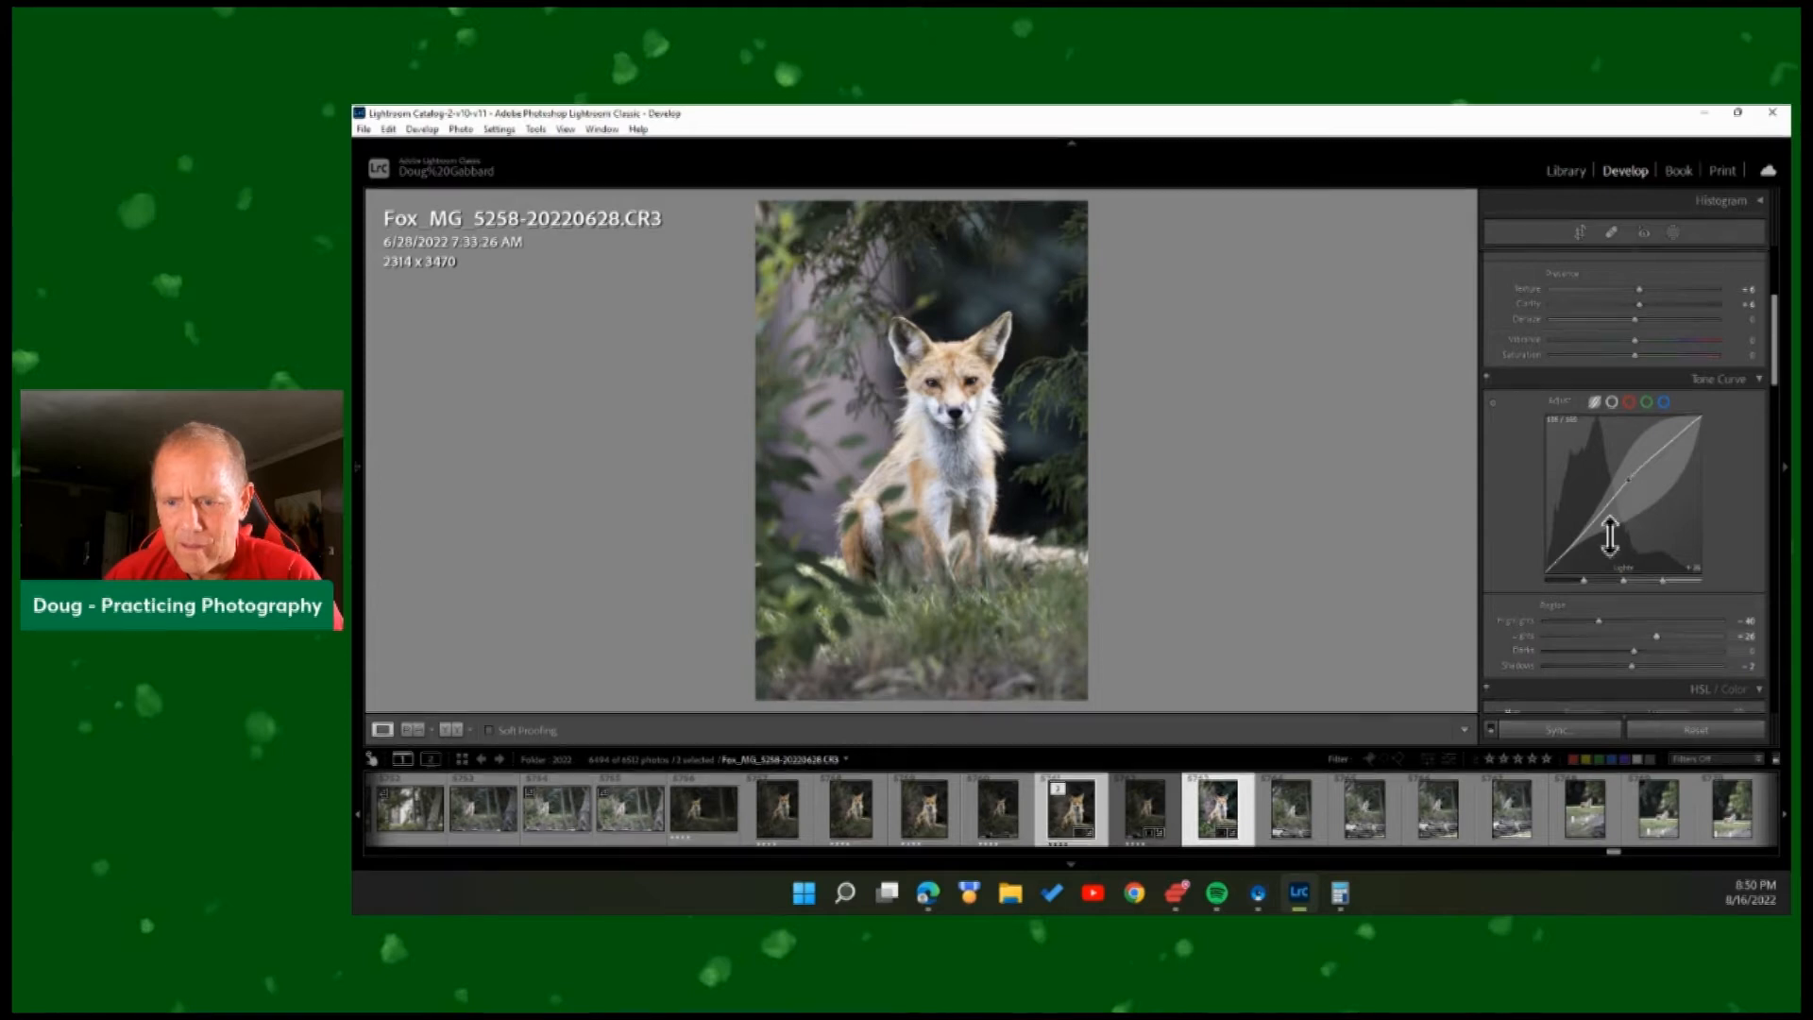
scroll(1643, 524, down, 3)
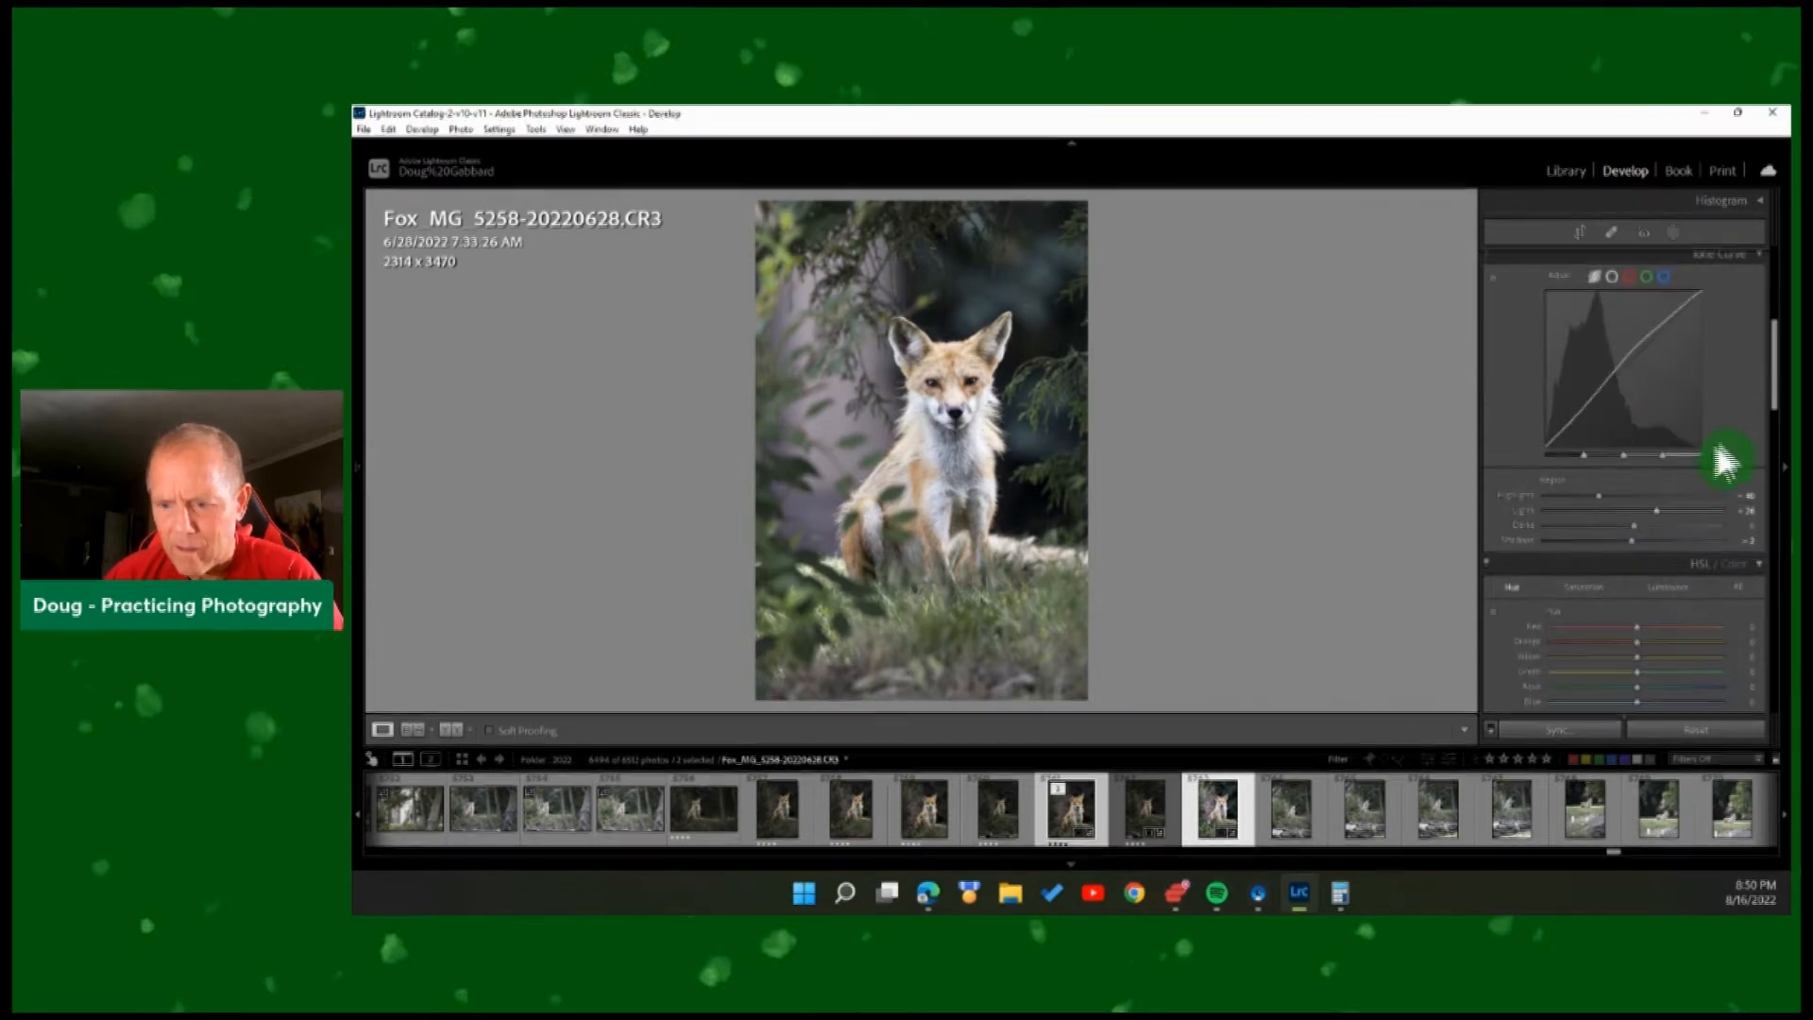
scroll(1720, 389, up, 2)
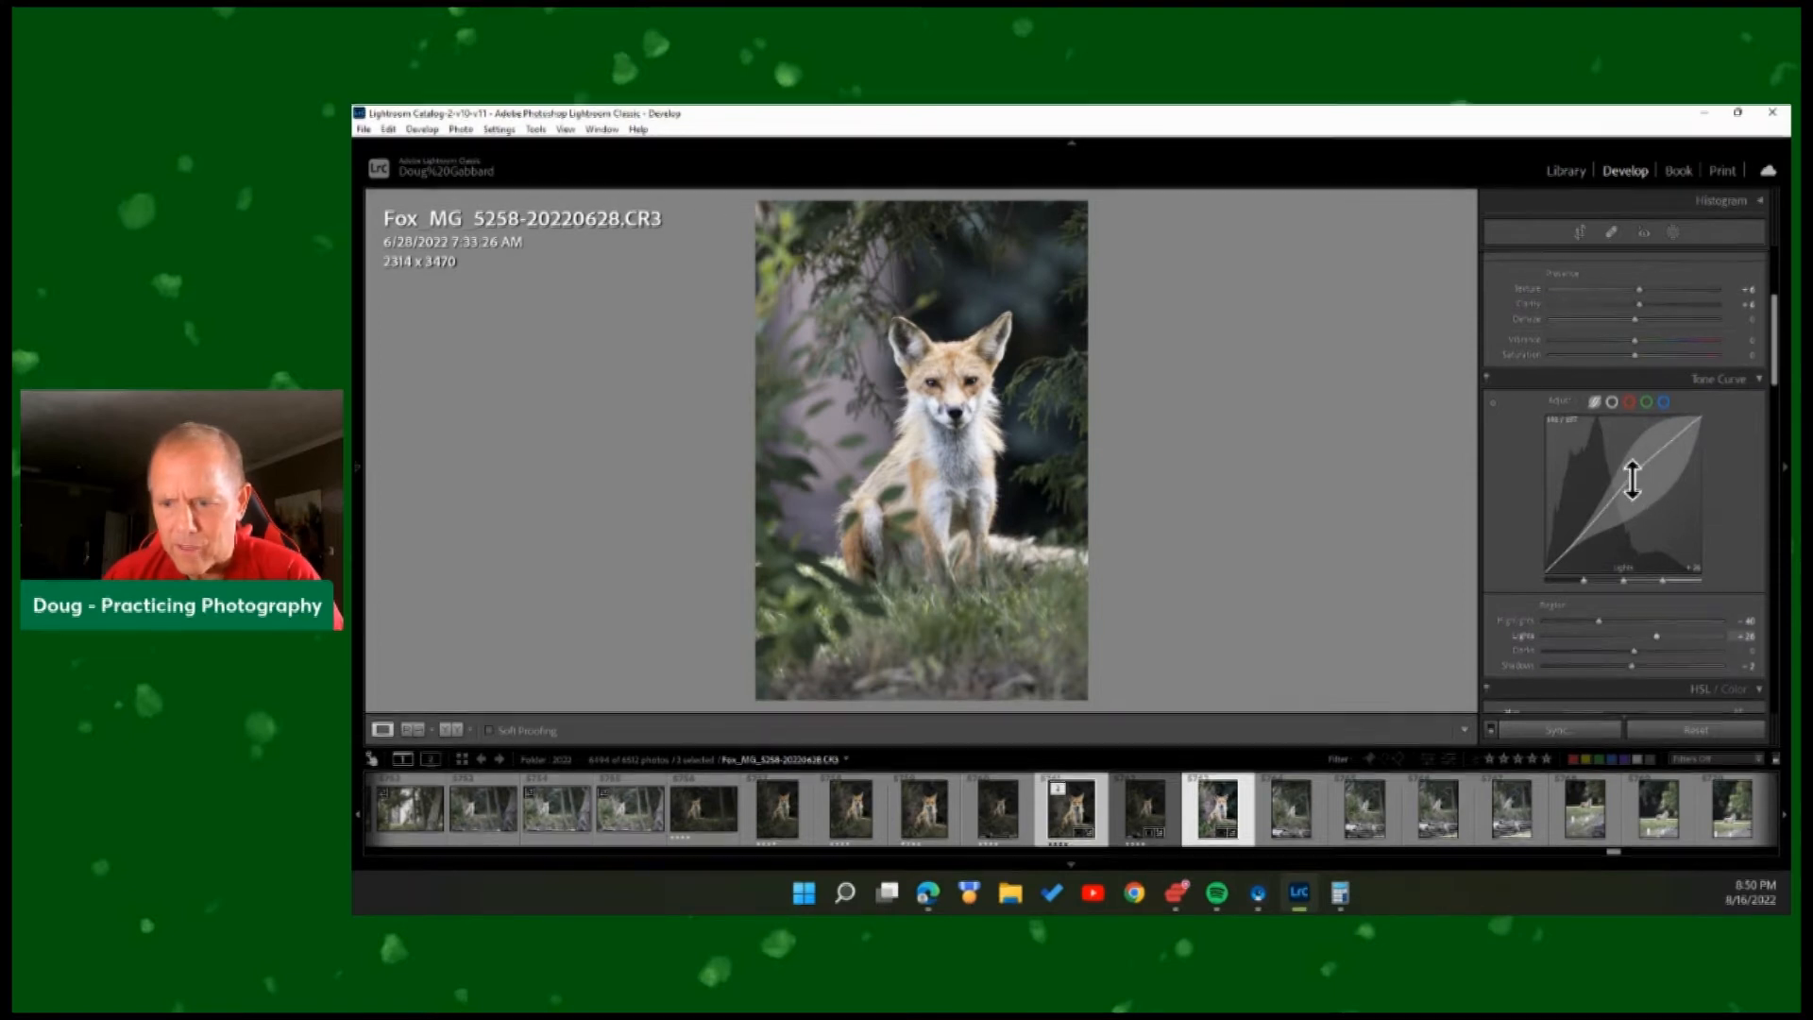
Reset the tone curve's Highlights, Lights and Shadows region adjustments to zero.
drag(1632, 483, 1633, 483)
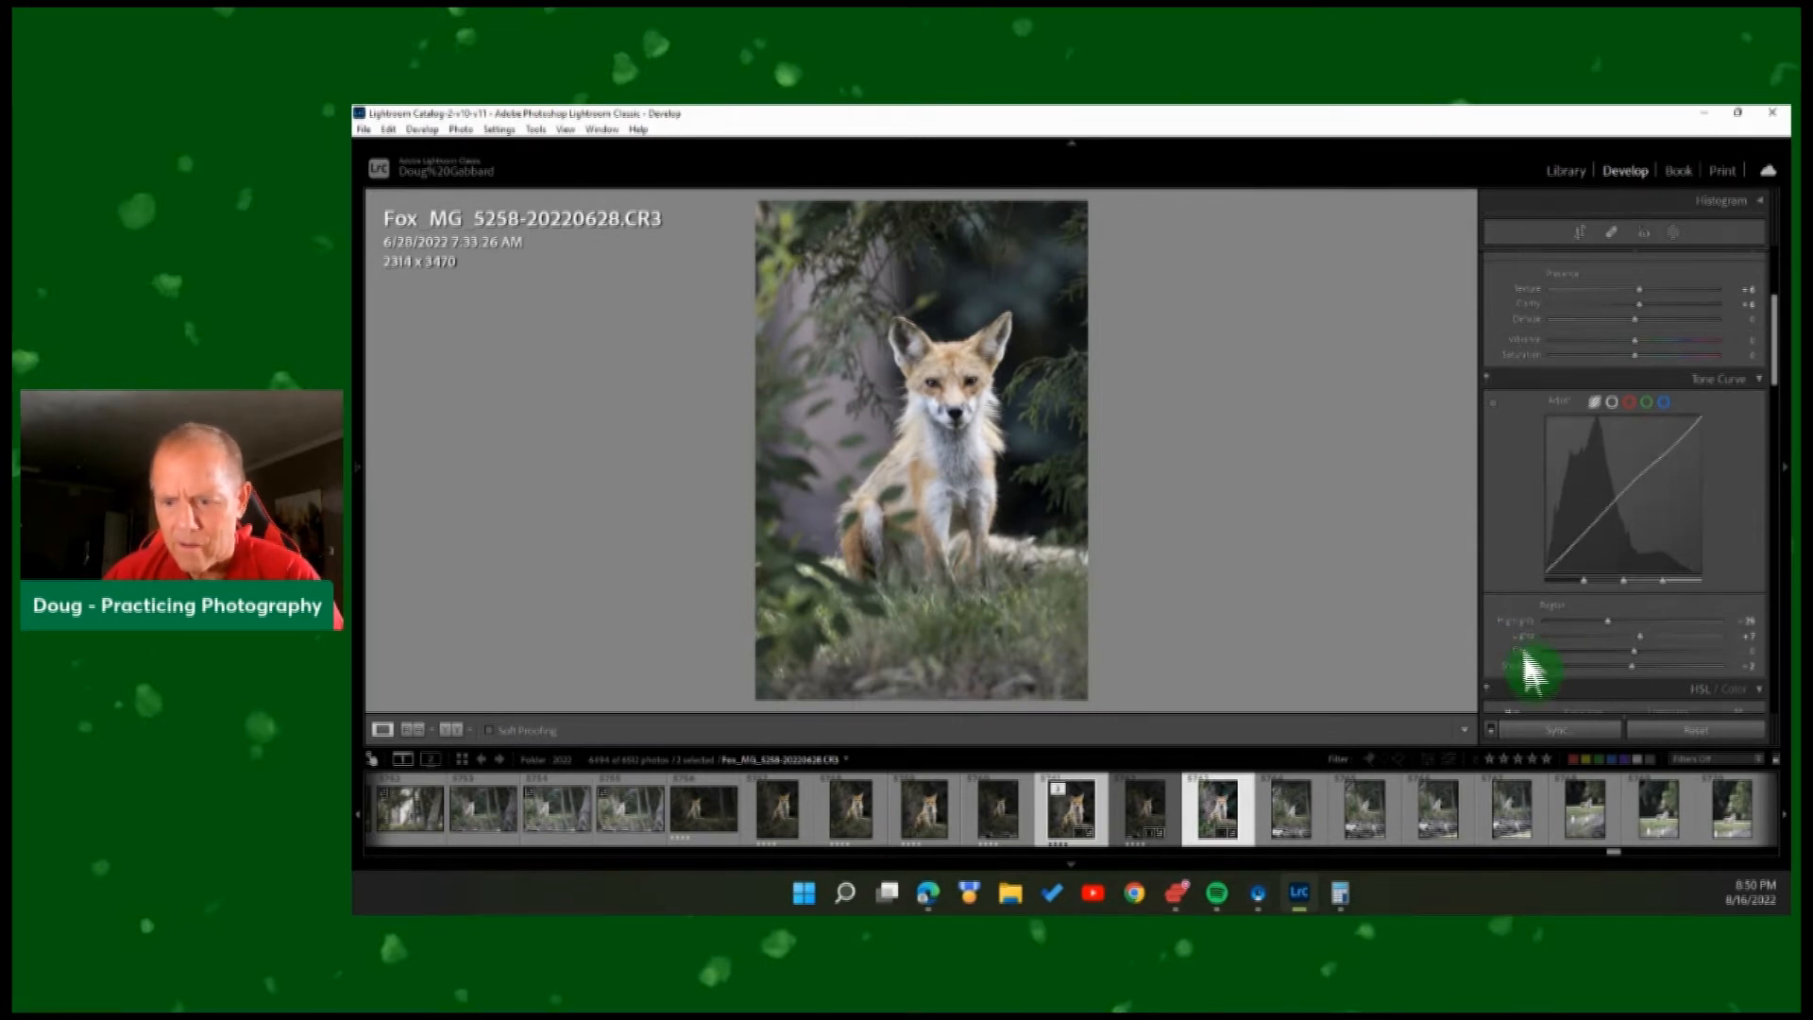
double_click(1518, 620)
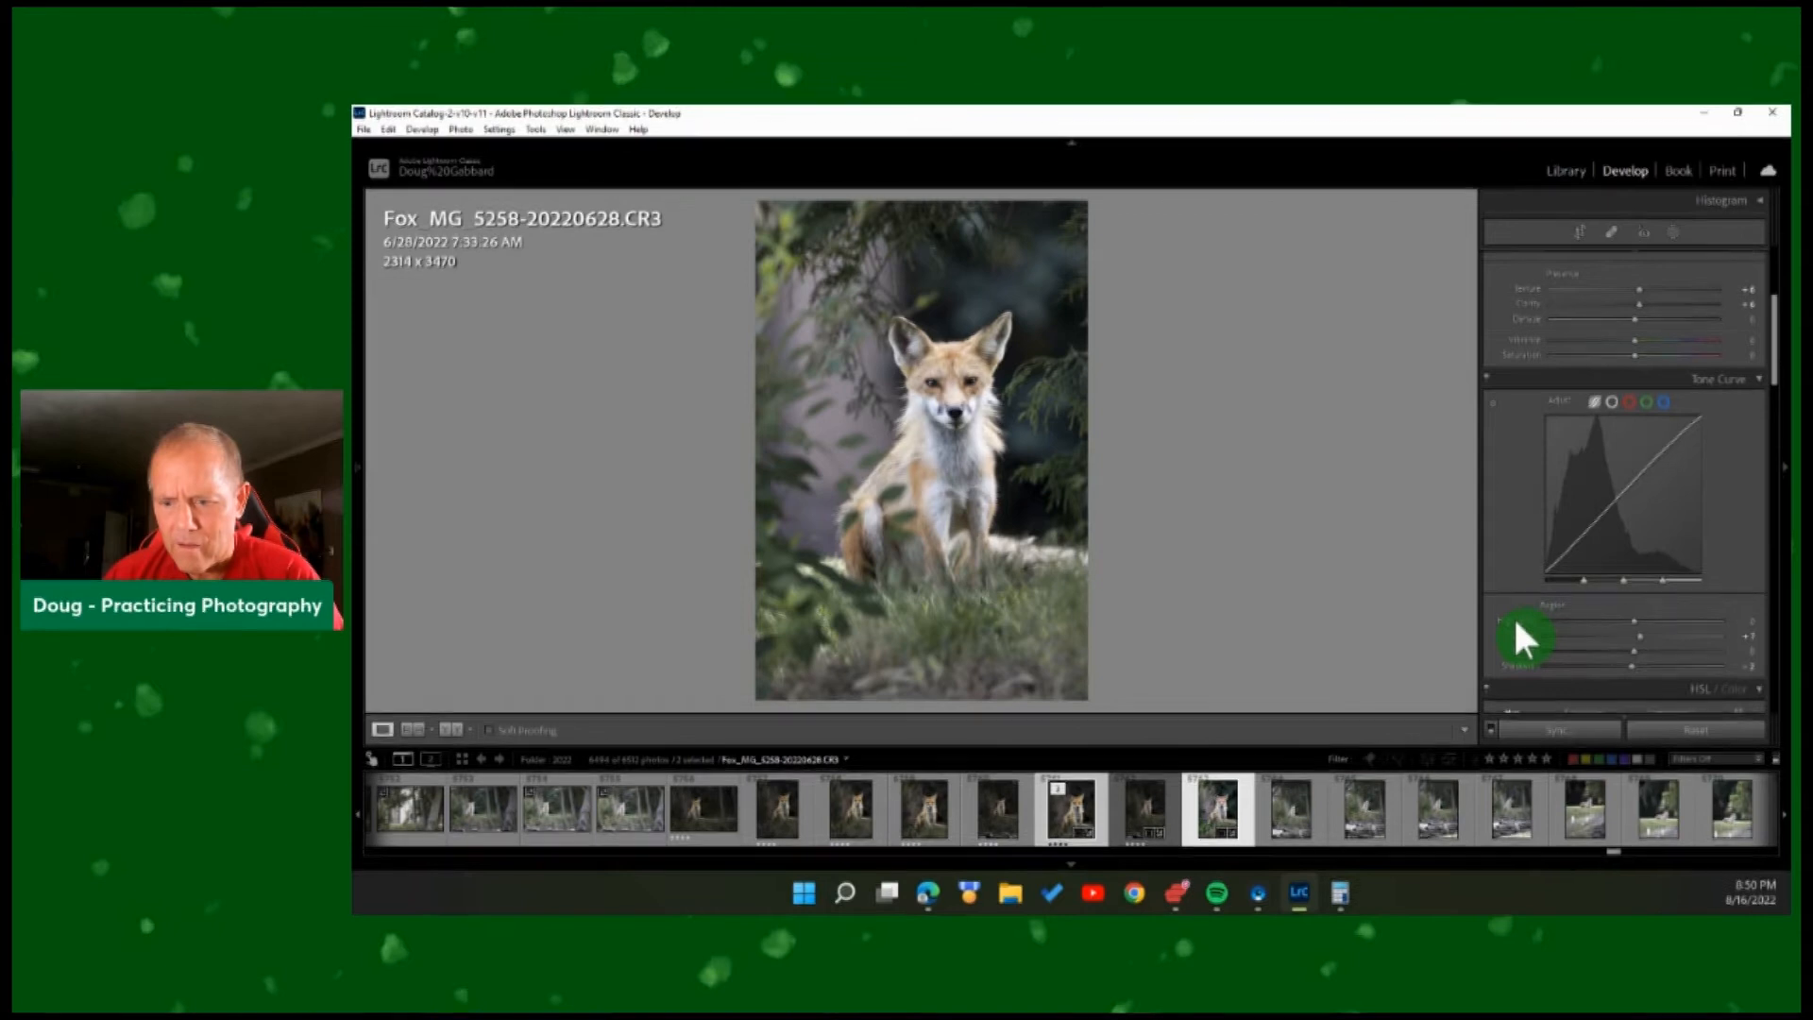
double_click(1520, 635)
double_click(1520, 667)
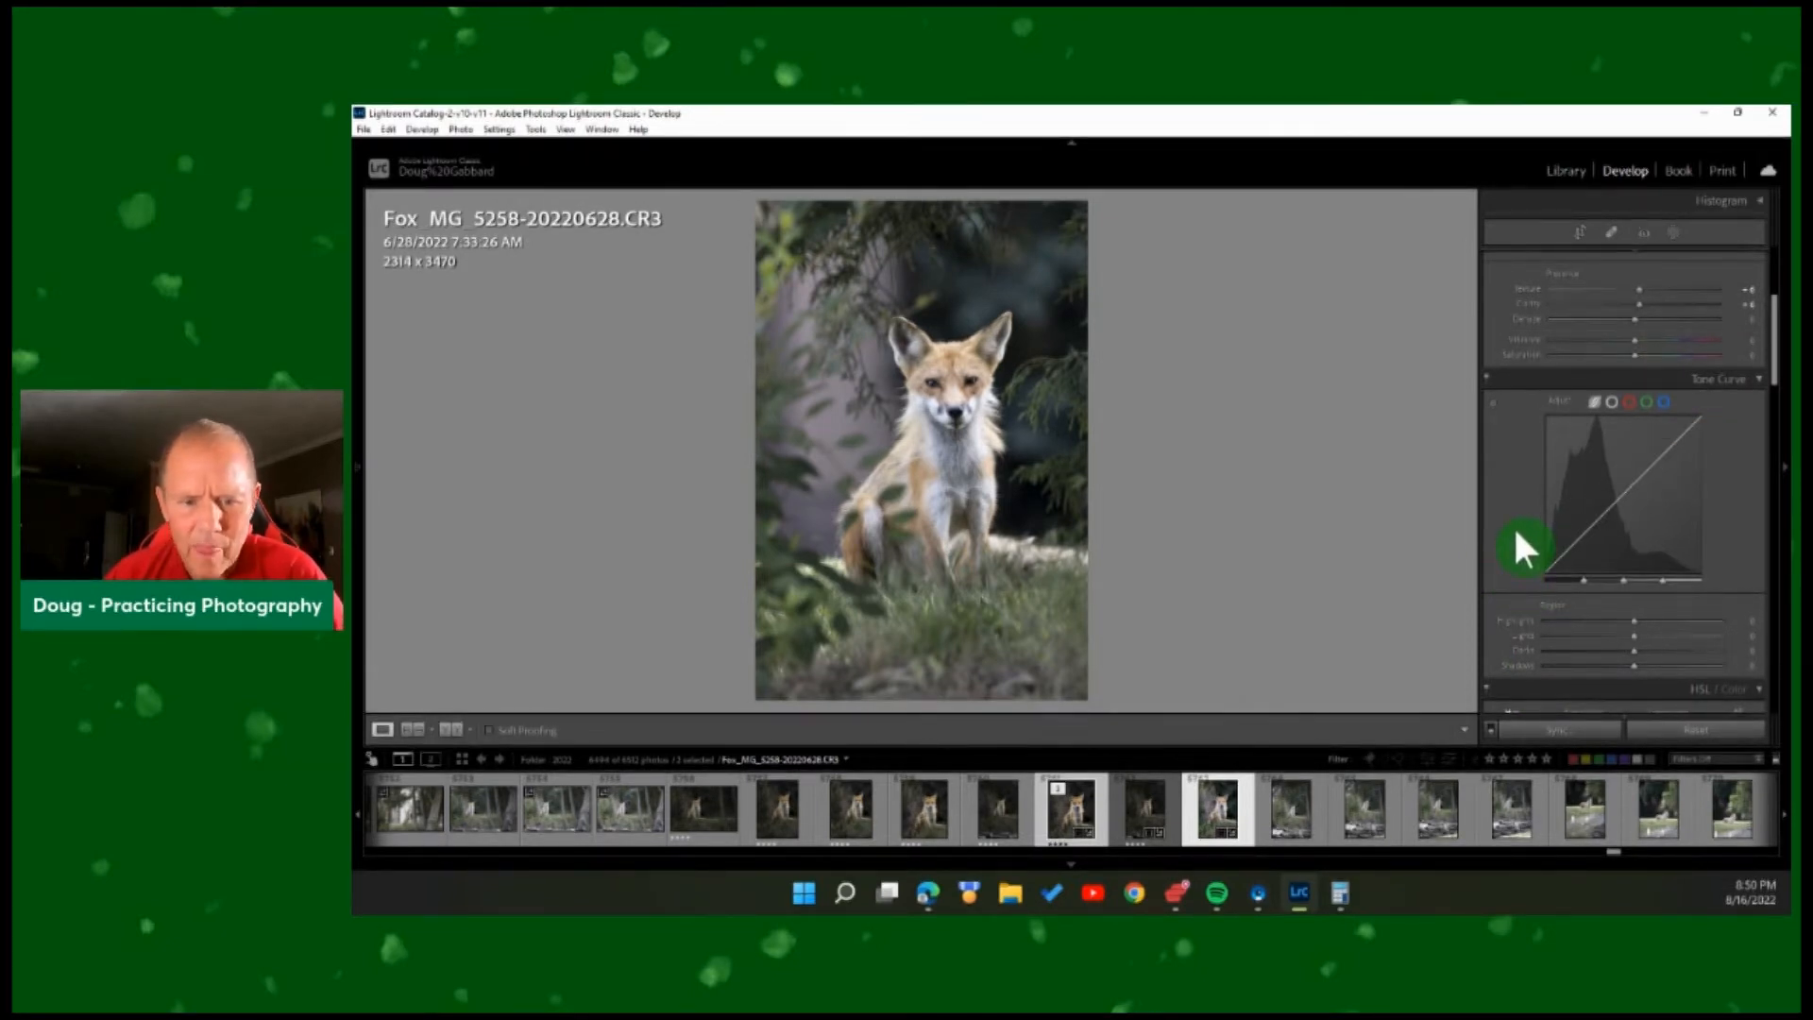
Try a strong increase of the Red saturation in the HSL adjustments, then reset Red to zero.
scroll(1513, 510, down, 3)
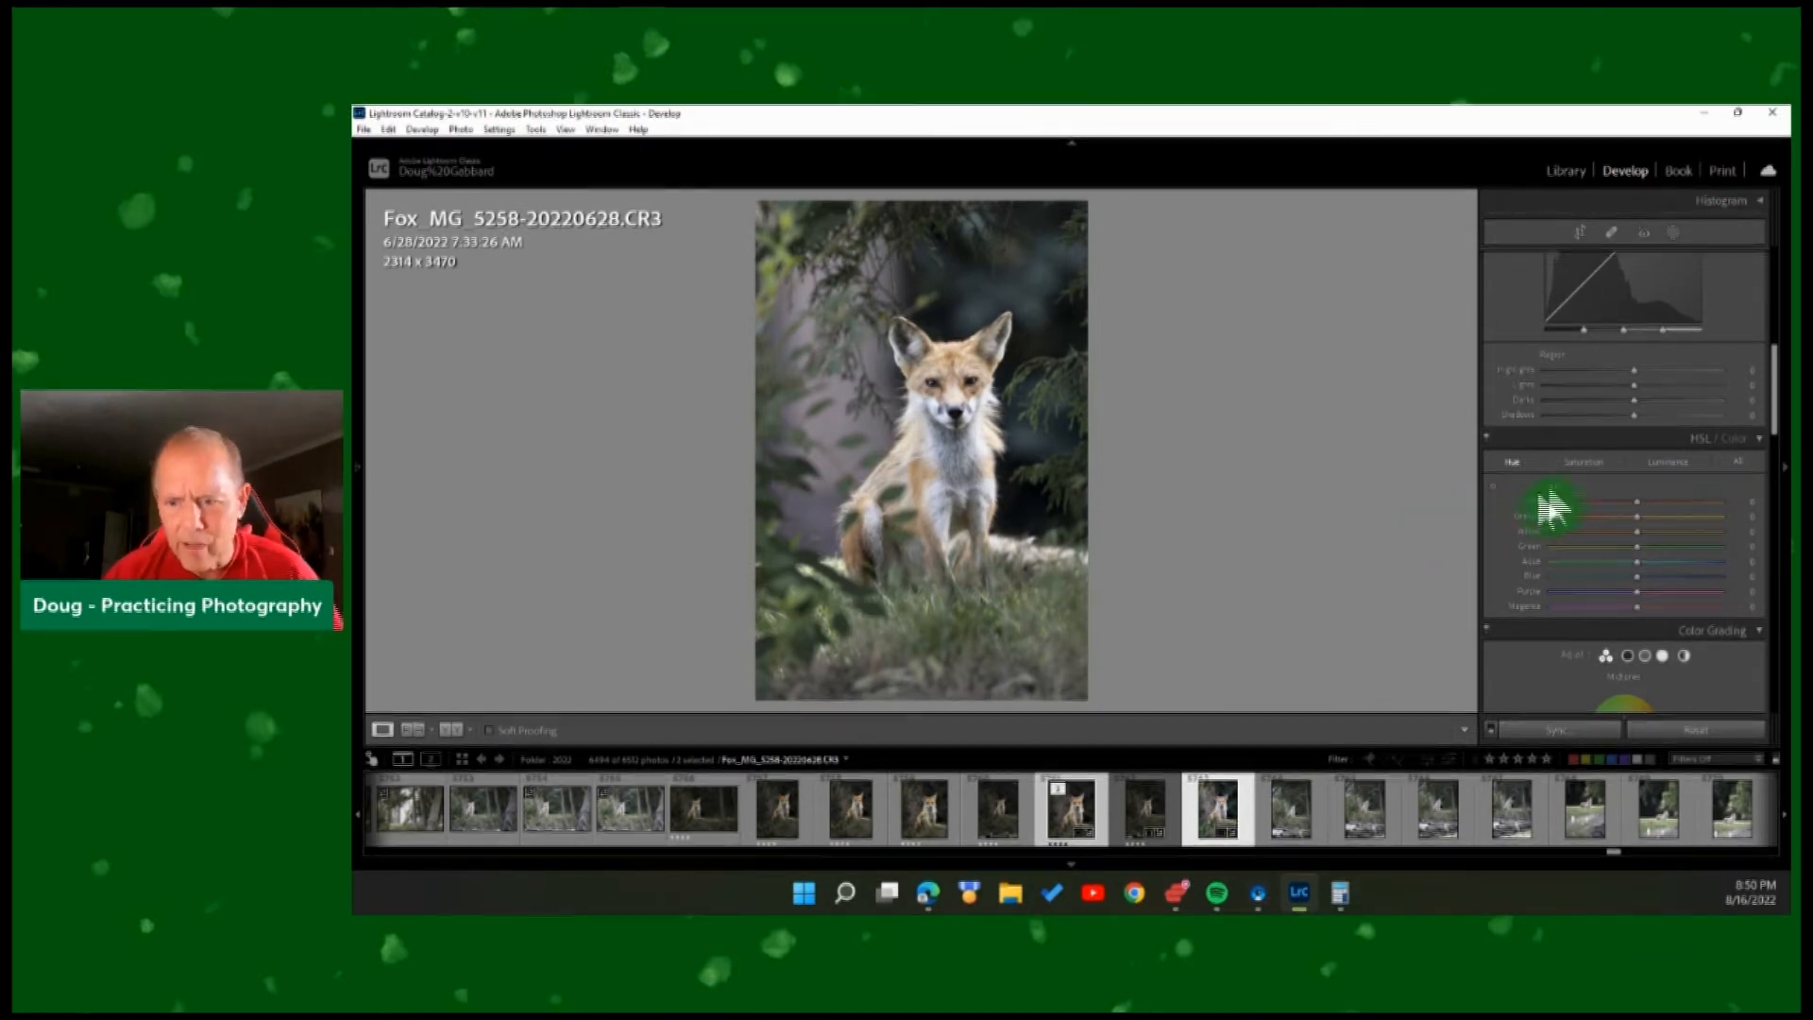
click(1584, 461)
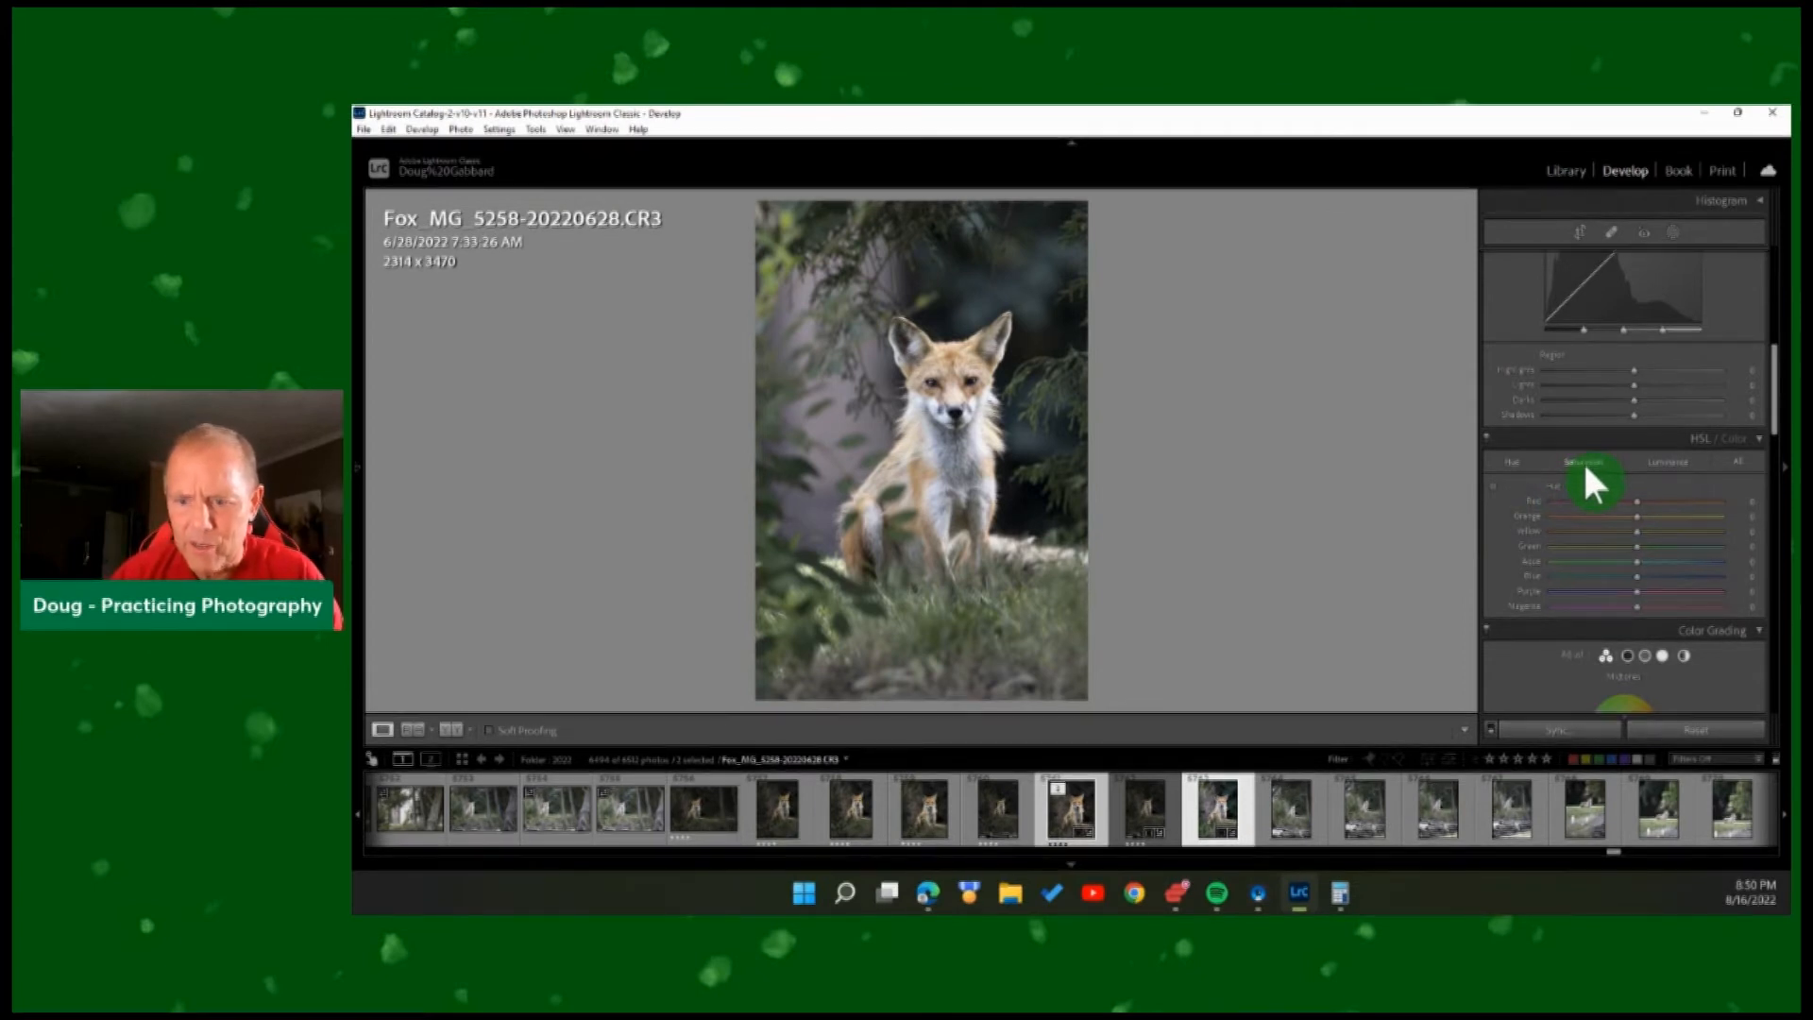
drag(1637, 500, 1646, 501)
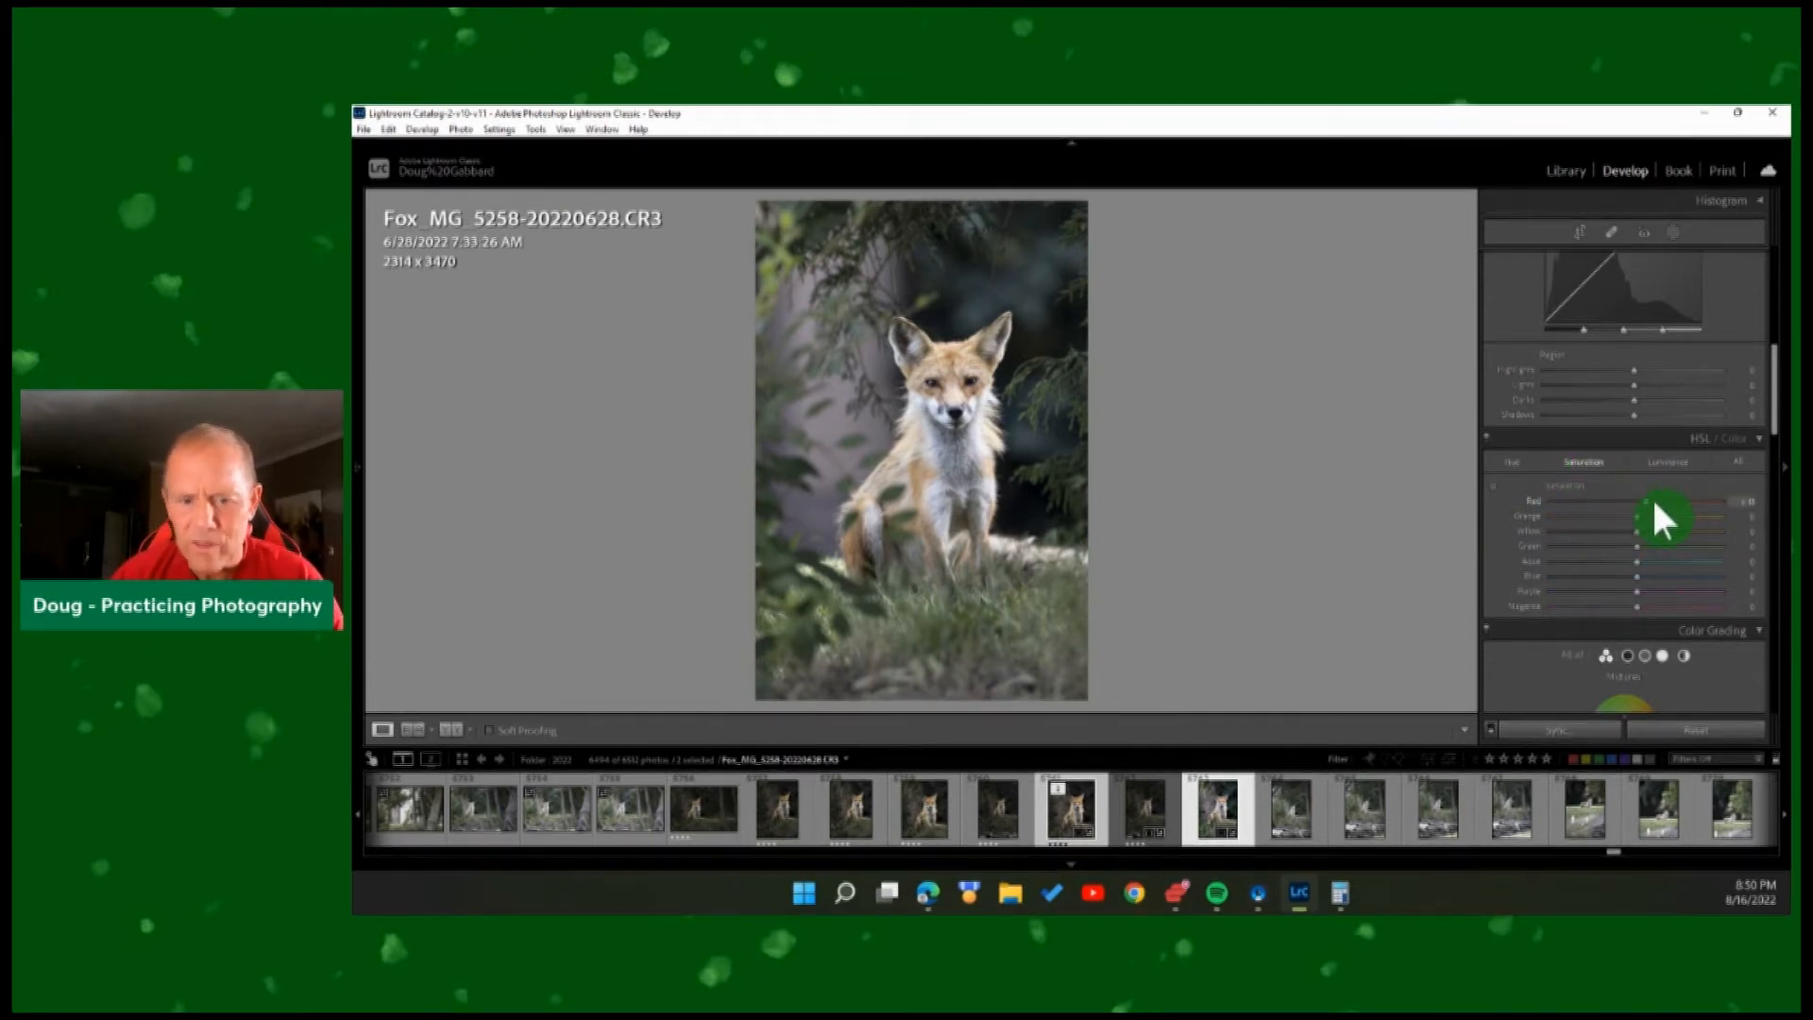
drag(1779, 500, 1718, 510)
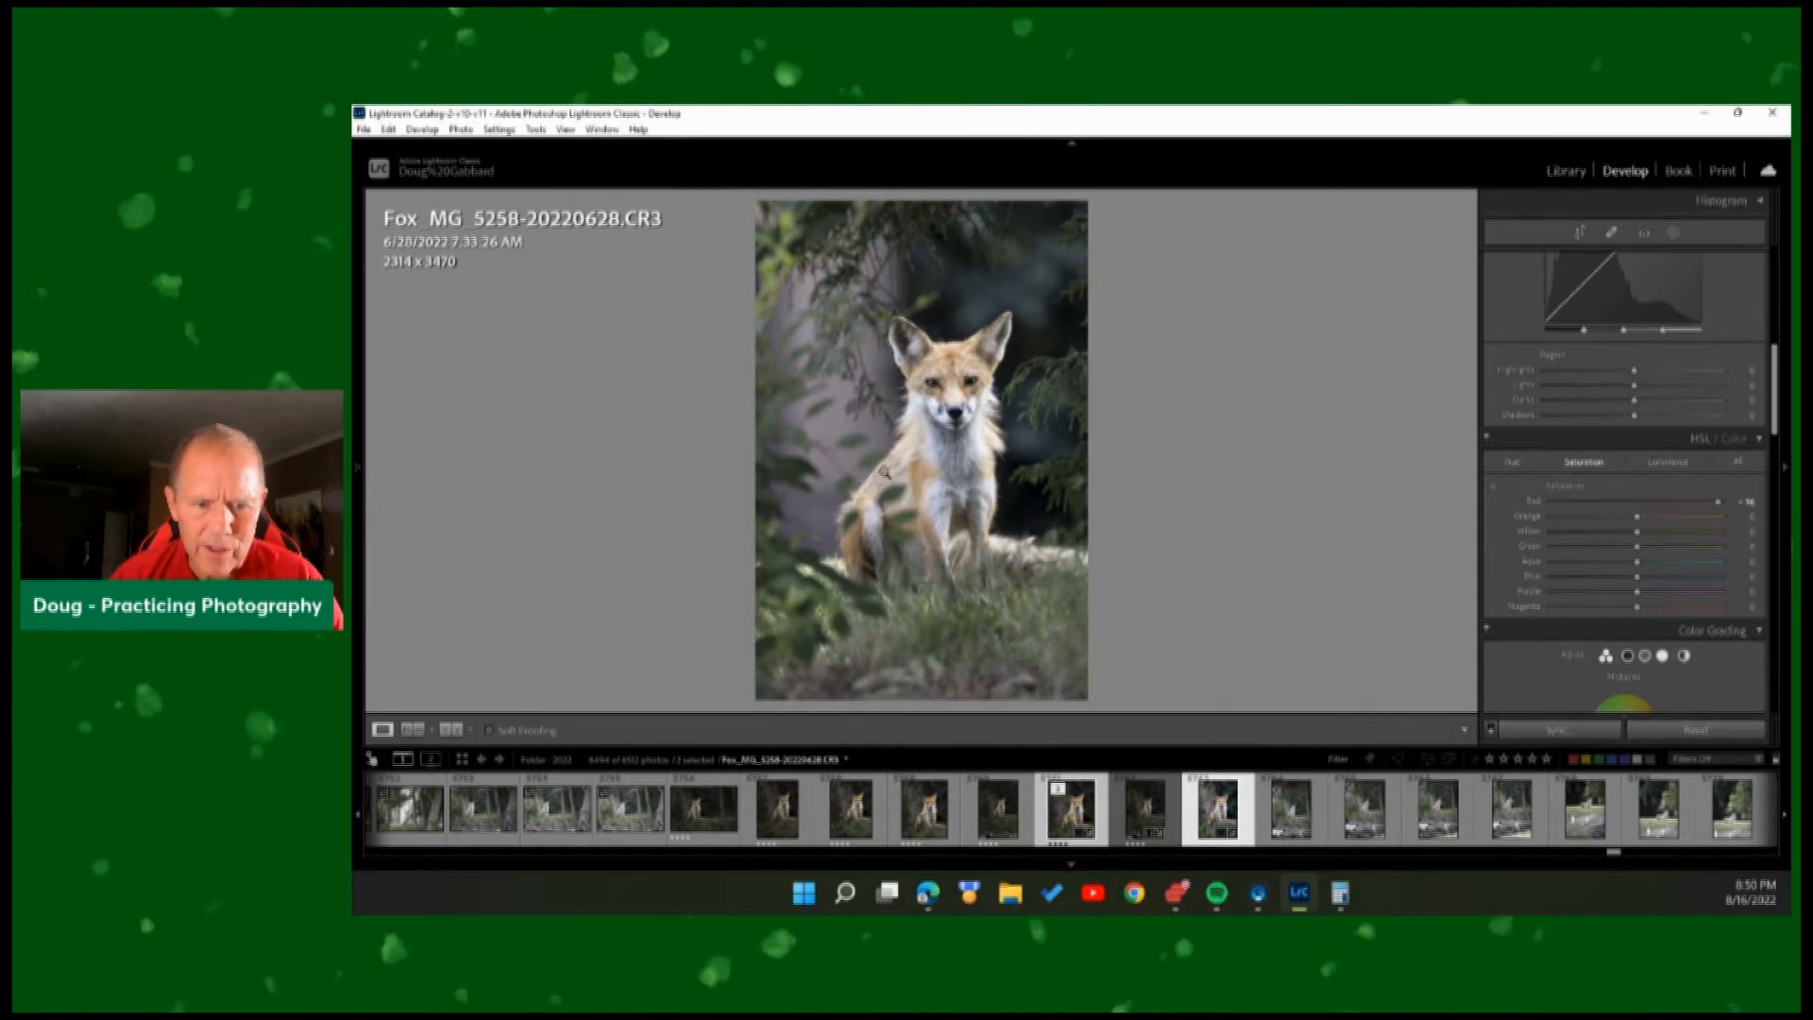
drag(1720, 500, 1661, 501)
double_click(1529, 501)
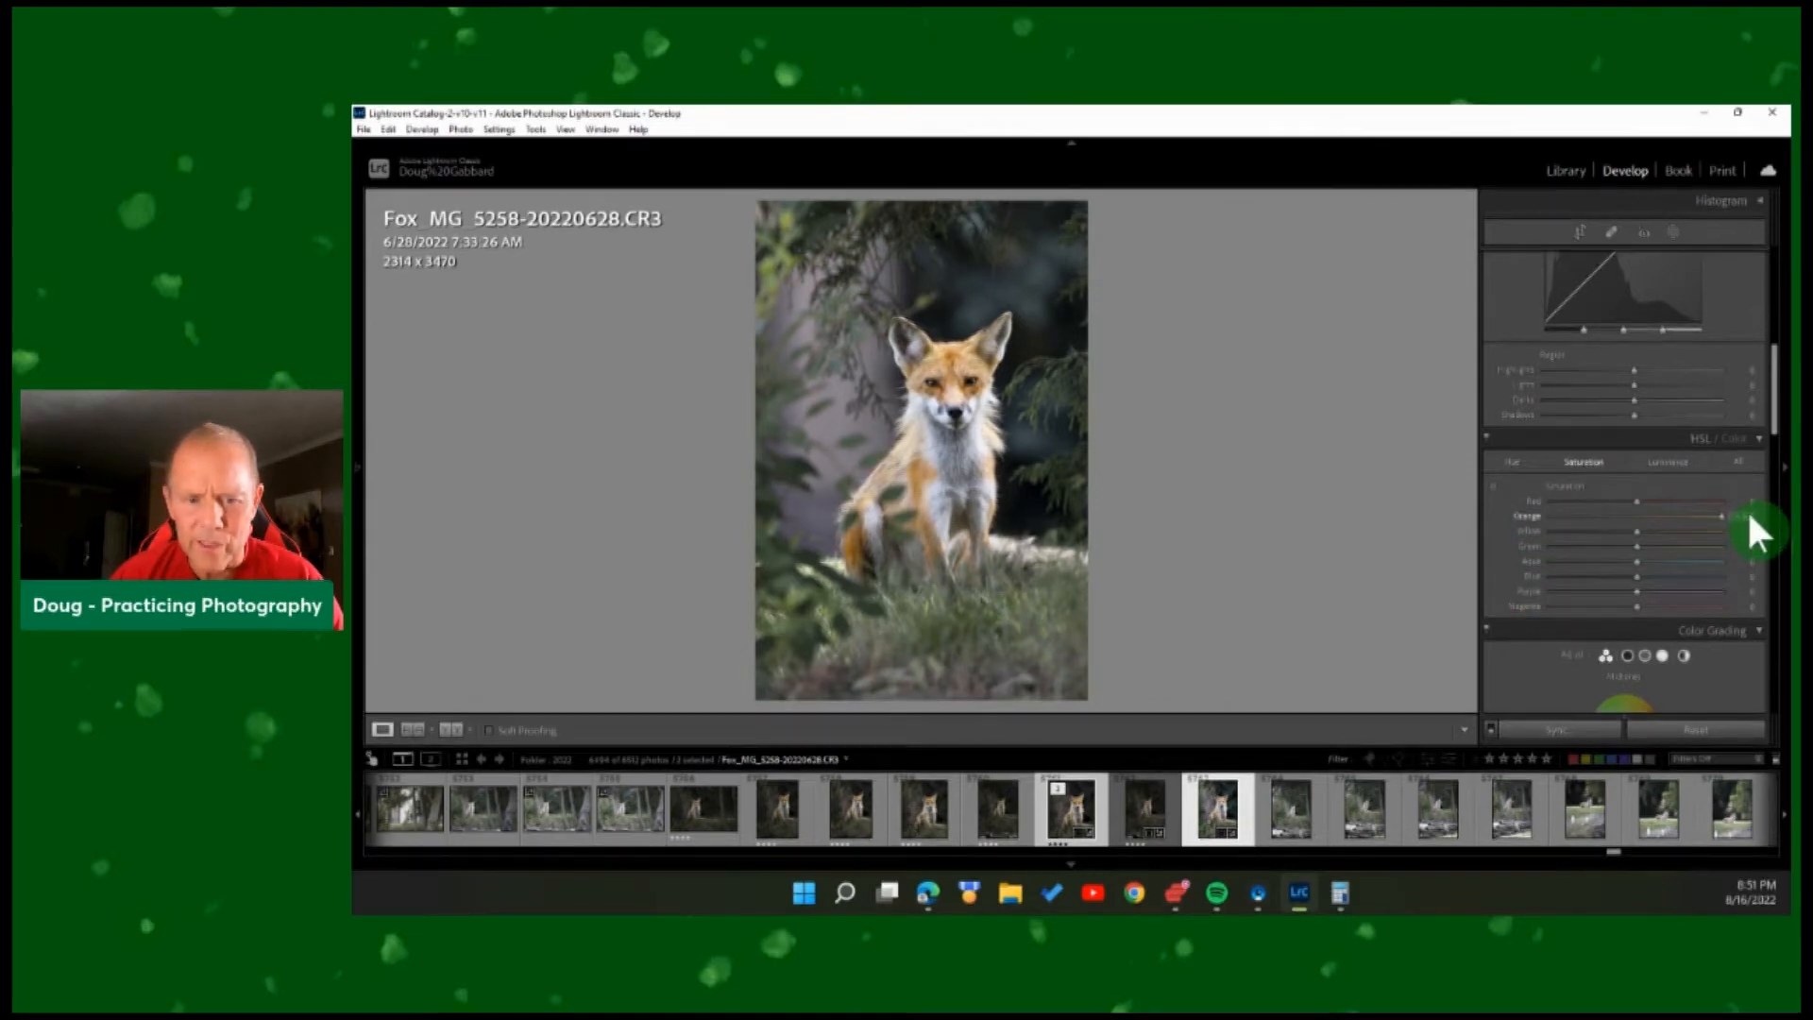
Test the extremes of Orange saturation before setting it to about +22, and reduce Green saturation to about -30.
drag(1747, 516, 1544, 519)
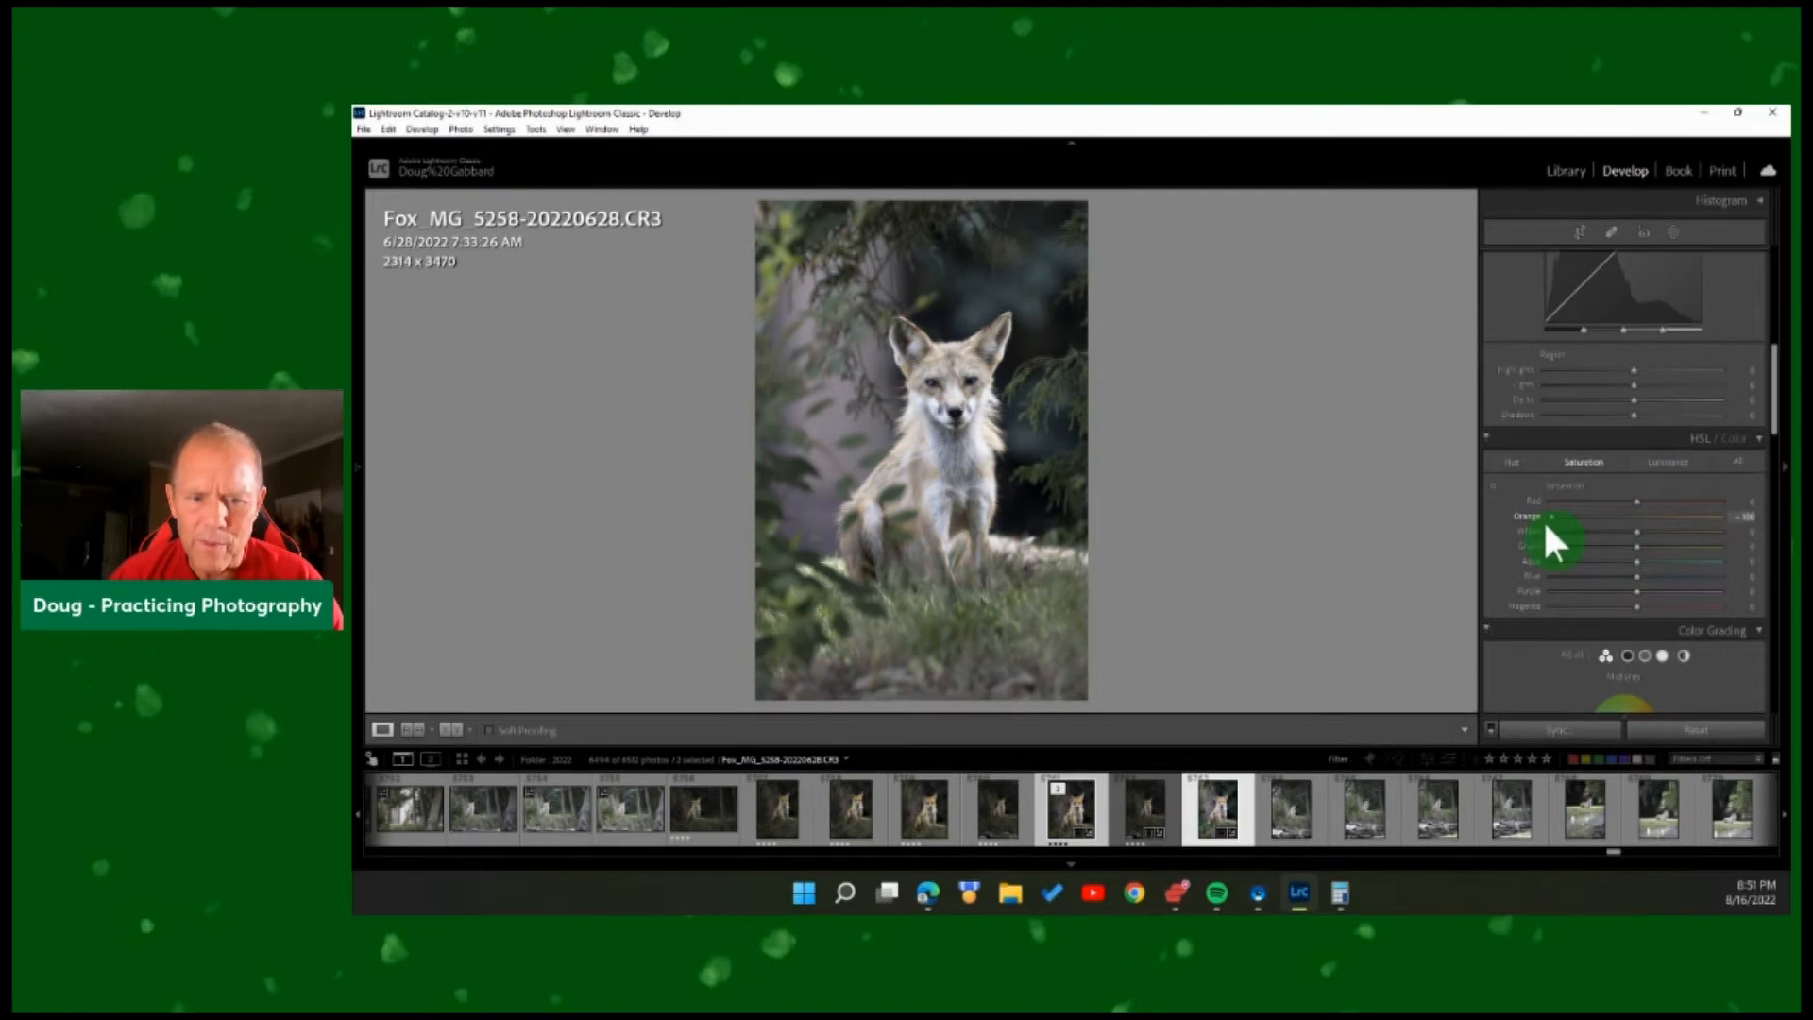
double_click(1664, 512)
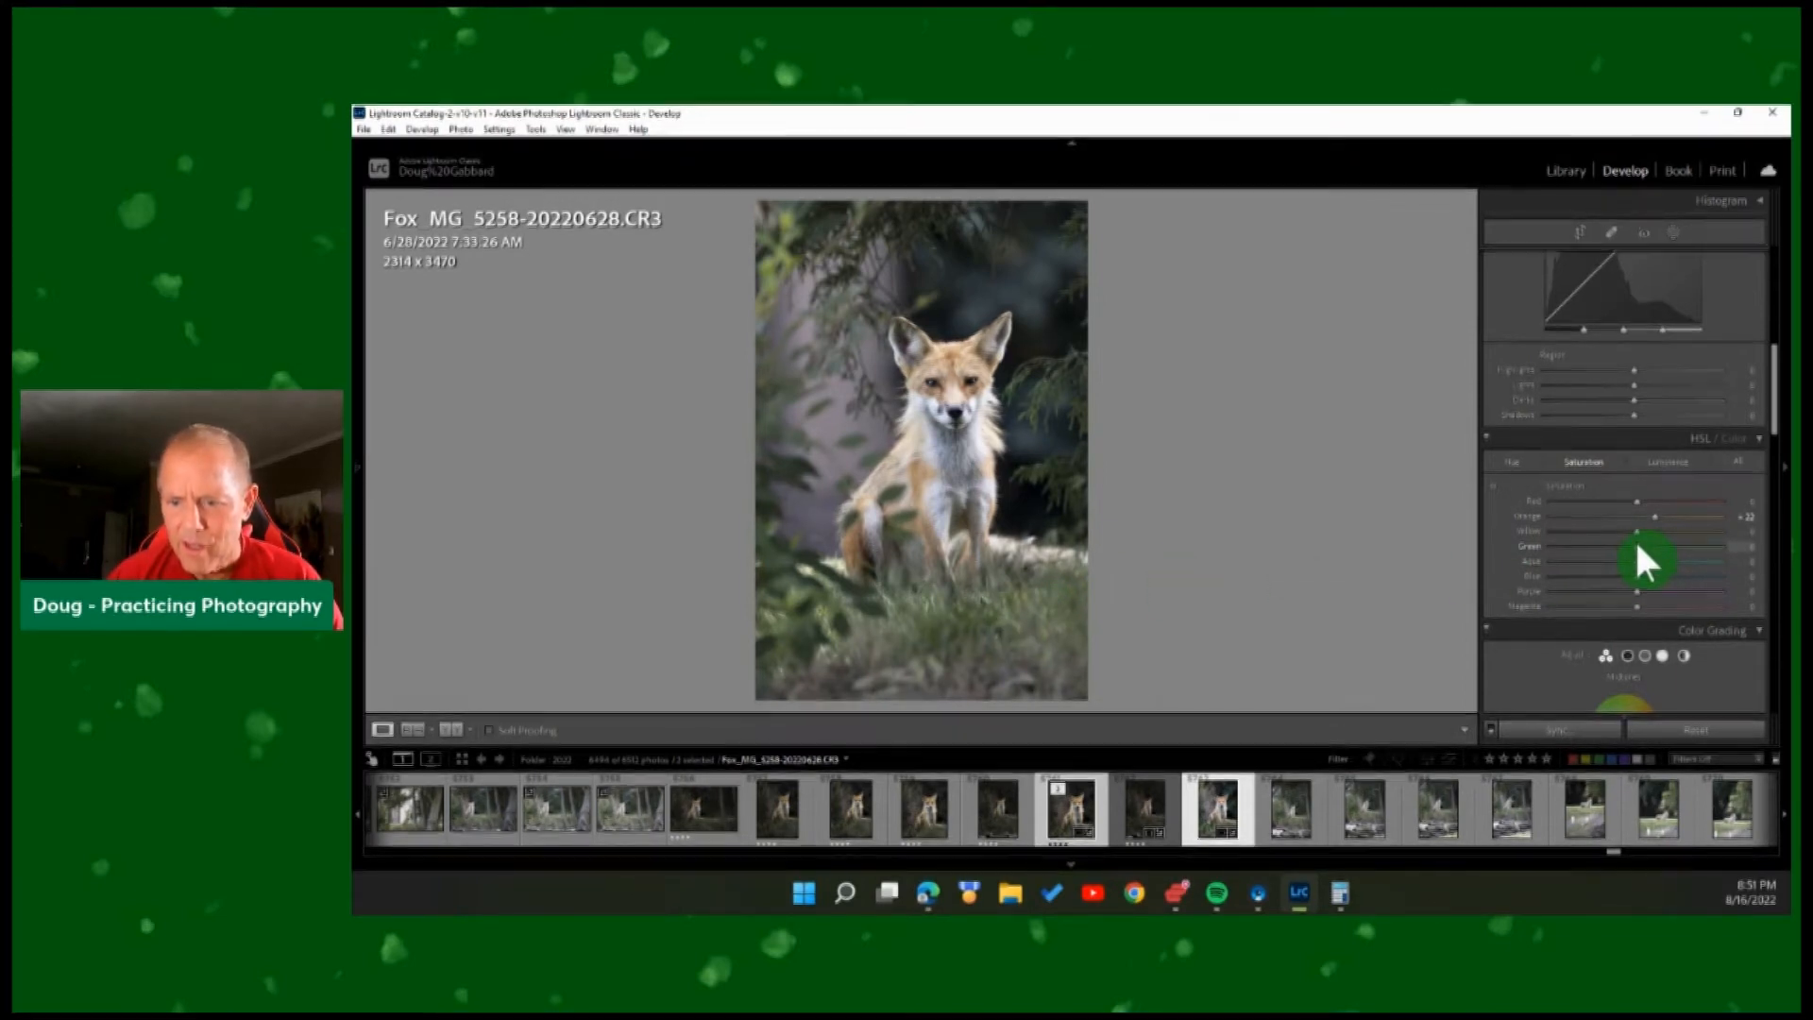
mouse_move(1636, 546)
mouse_down()
mouse_move(1530, 564)
mouse_move(1607, 552)
mouse_up()
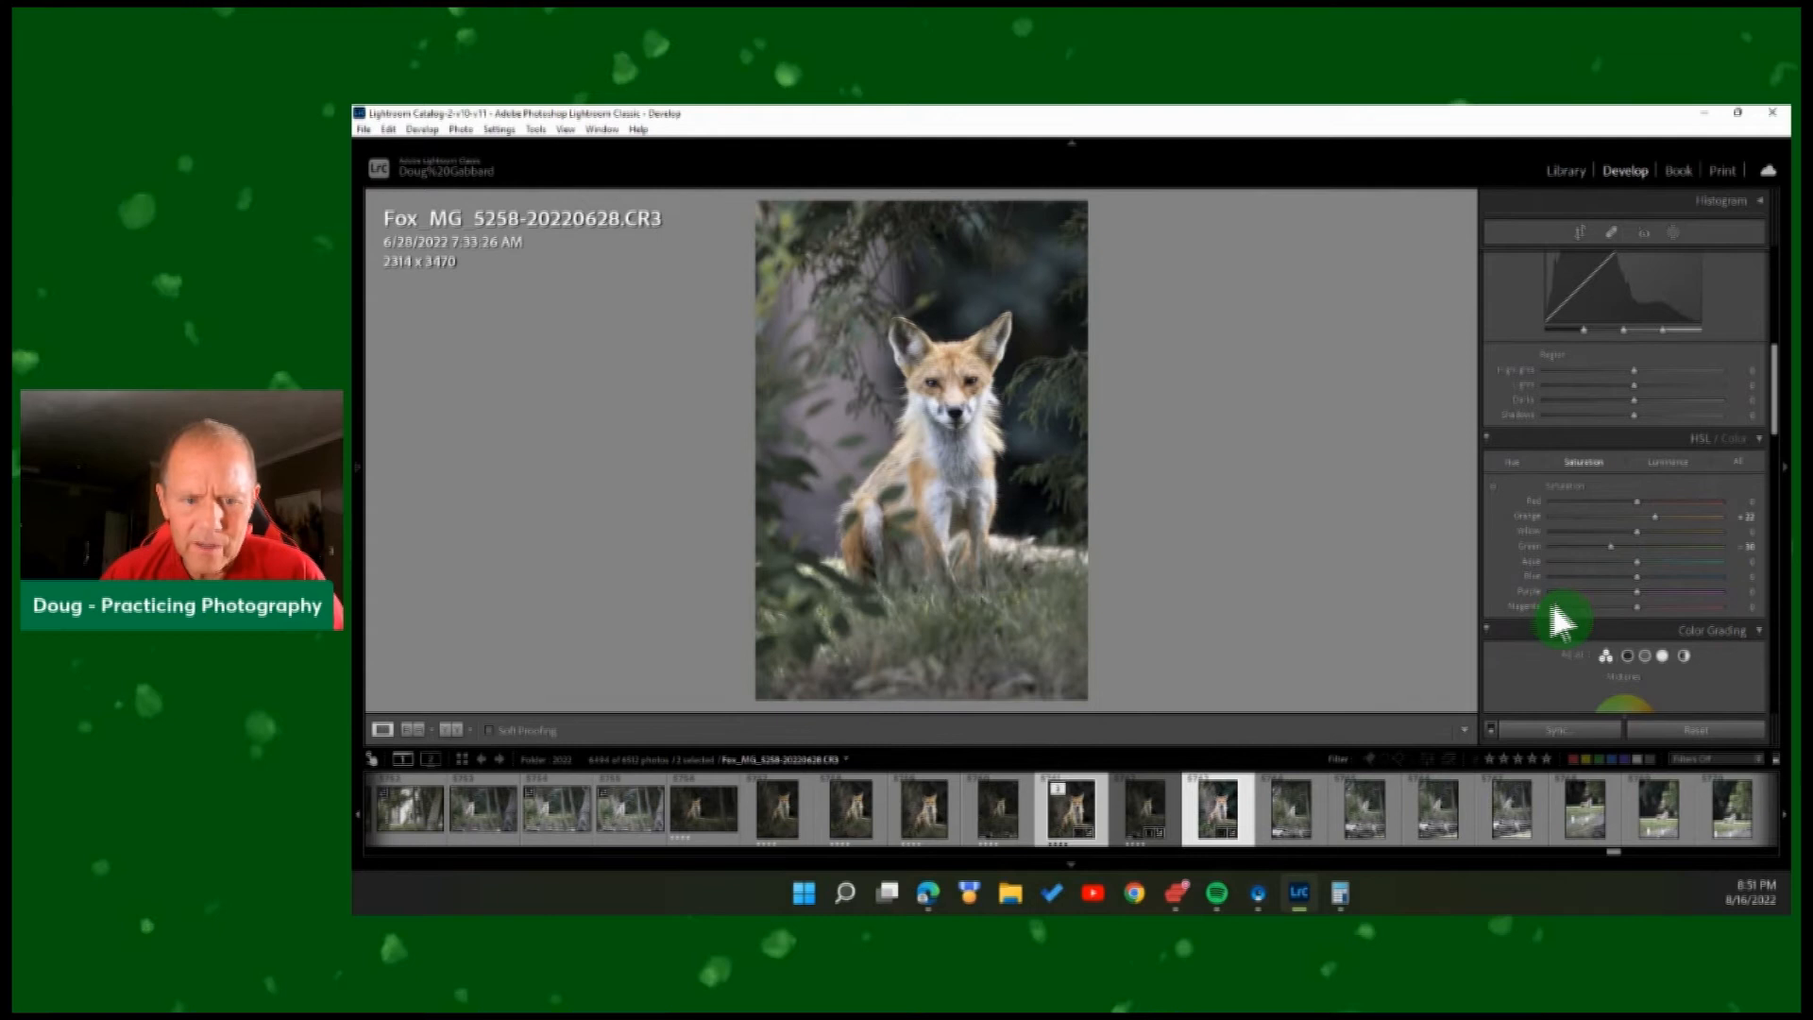
Set a custom white balance by sampling the fox's white fur as the neutral target.
scroll(1671, 472, up, 5)
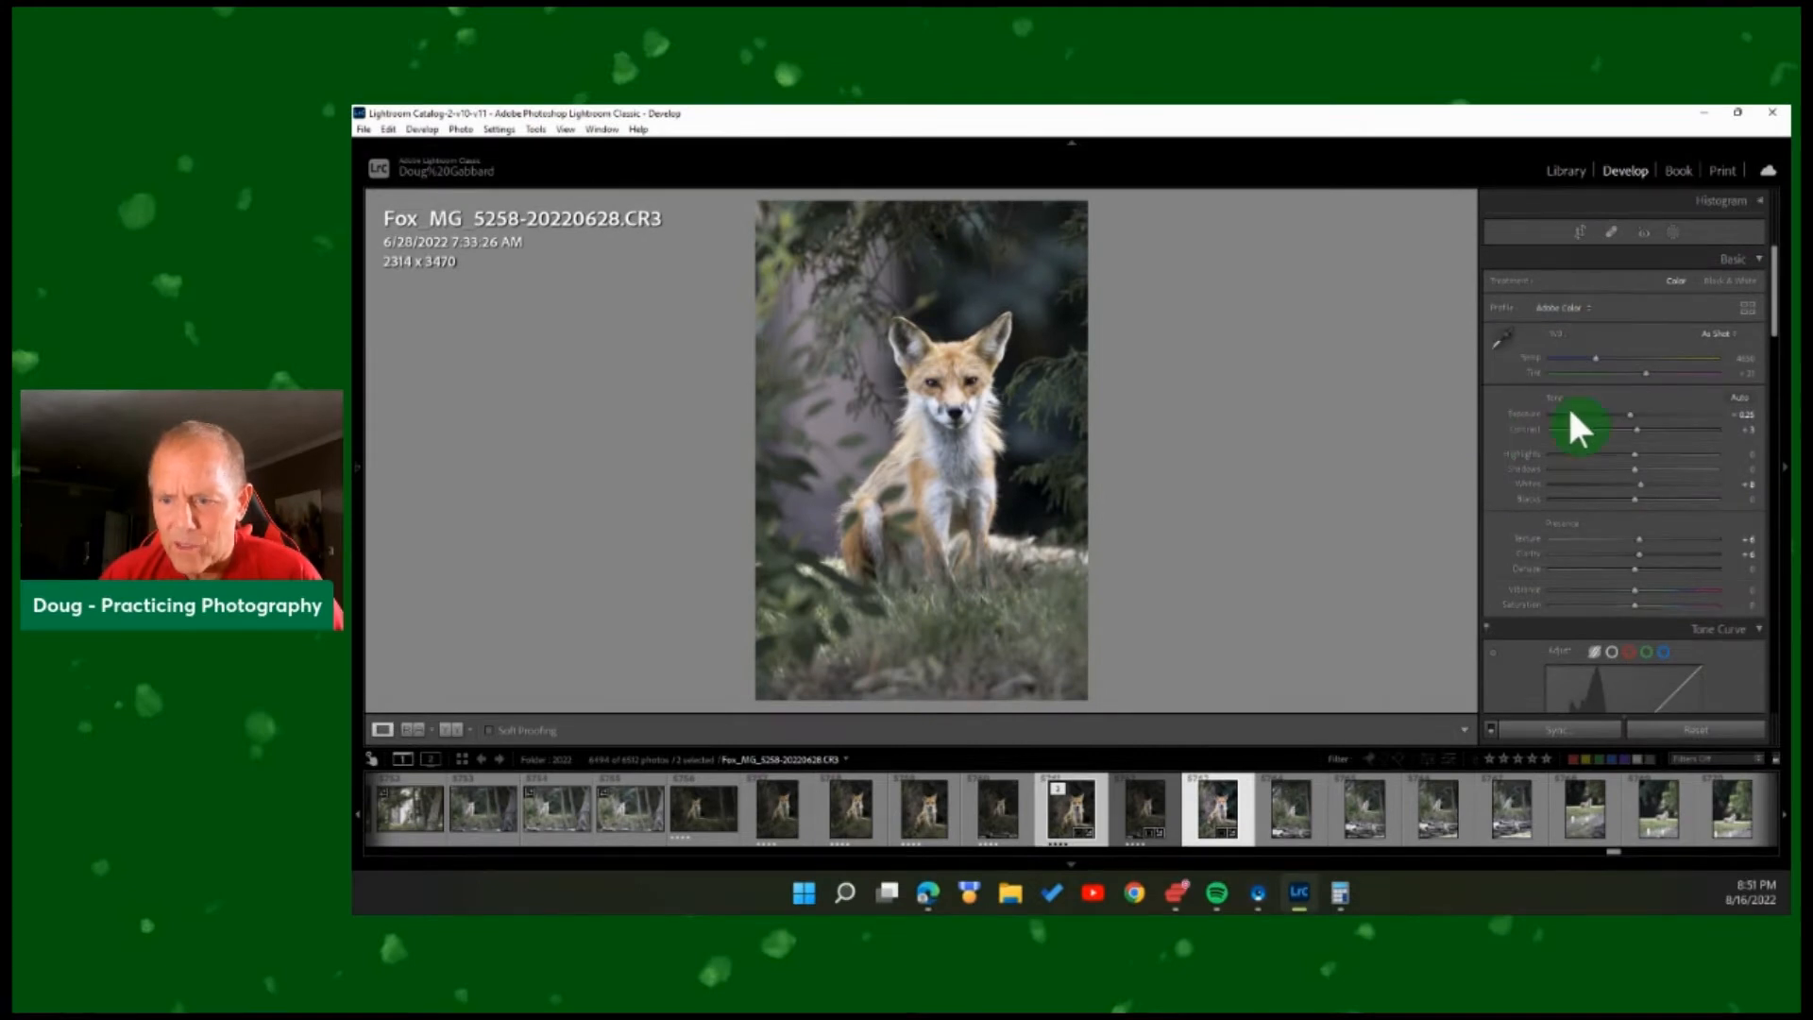
click(1503, 337)
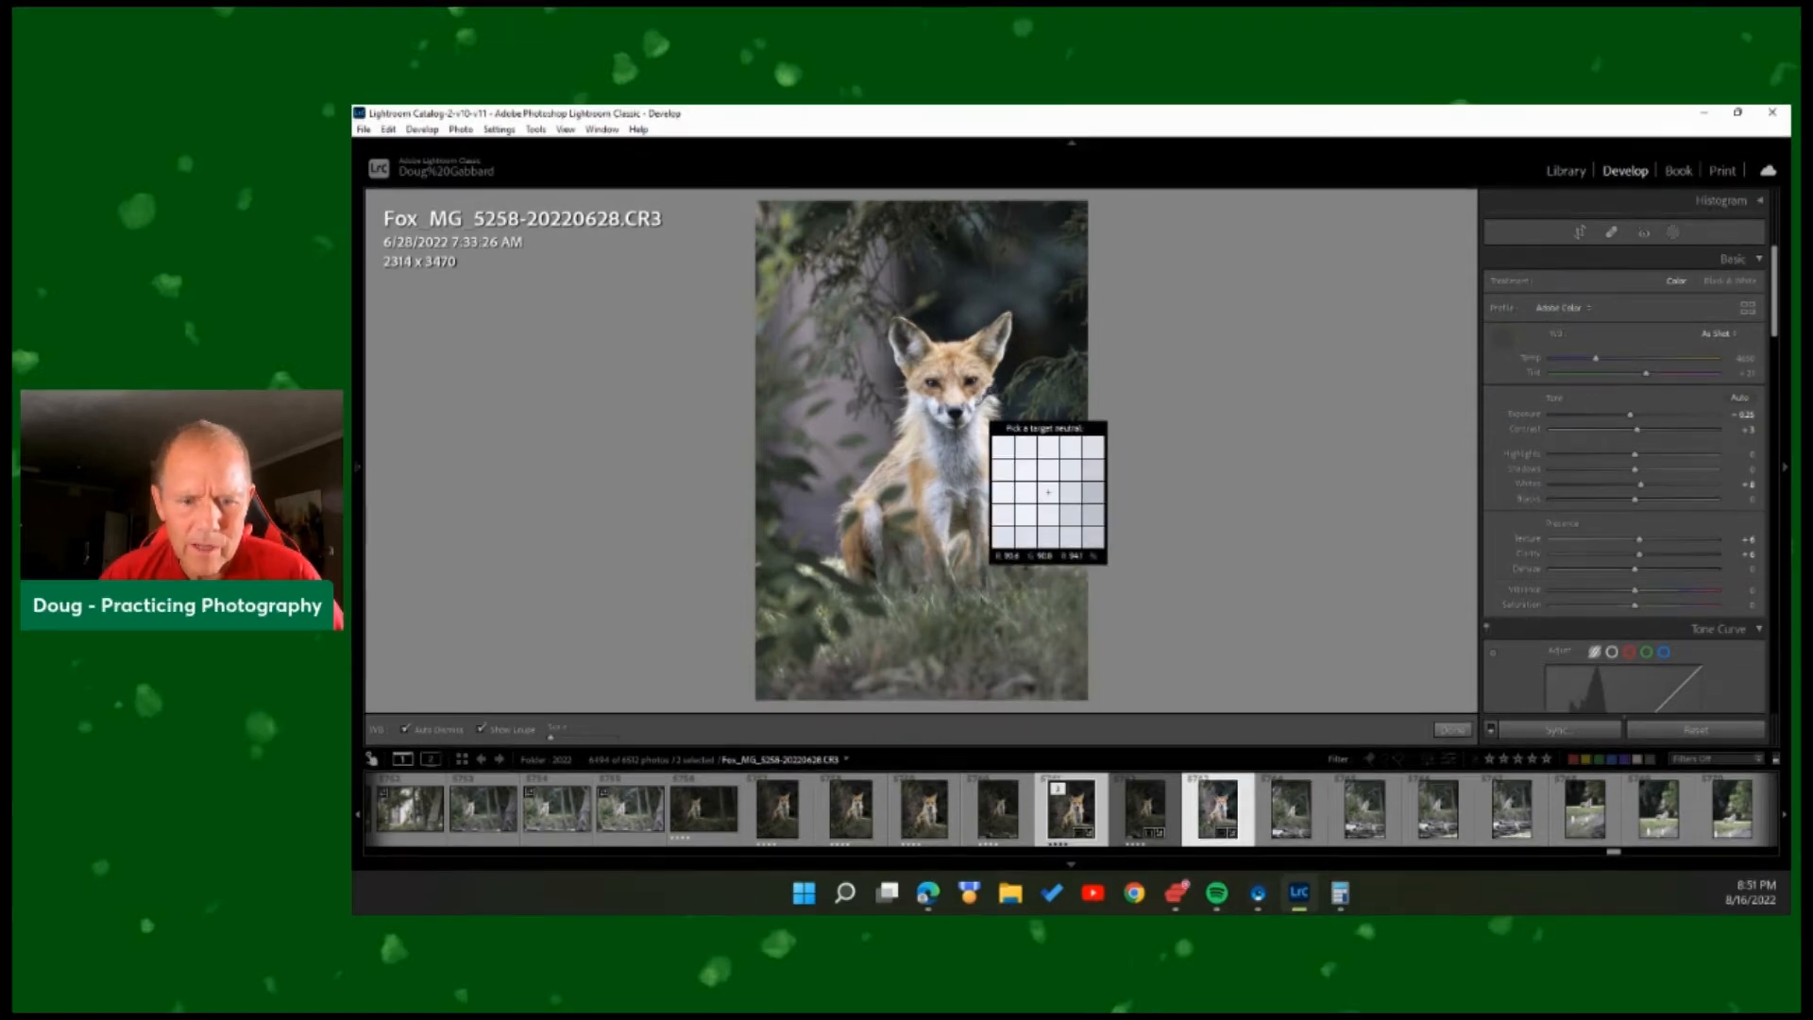
click(1048, 492)
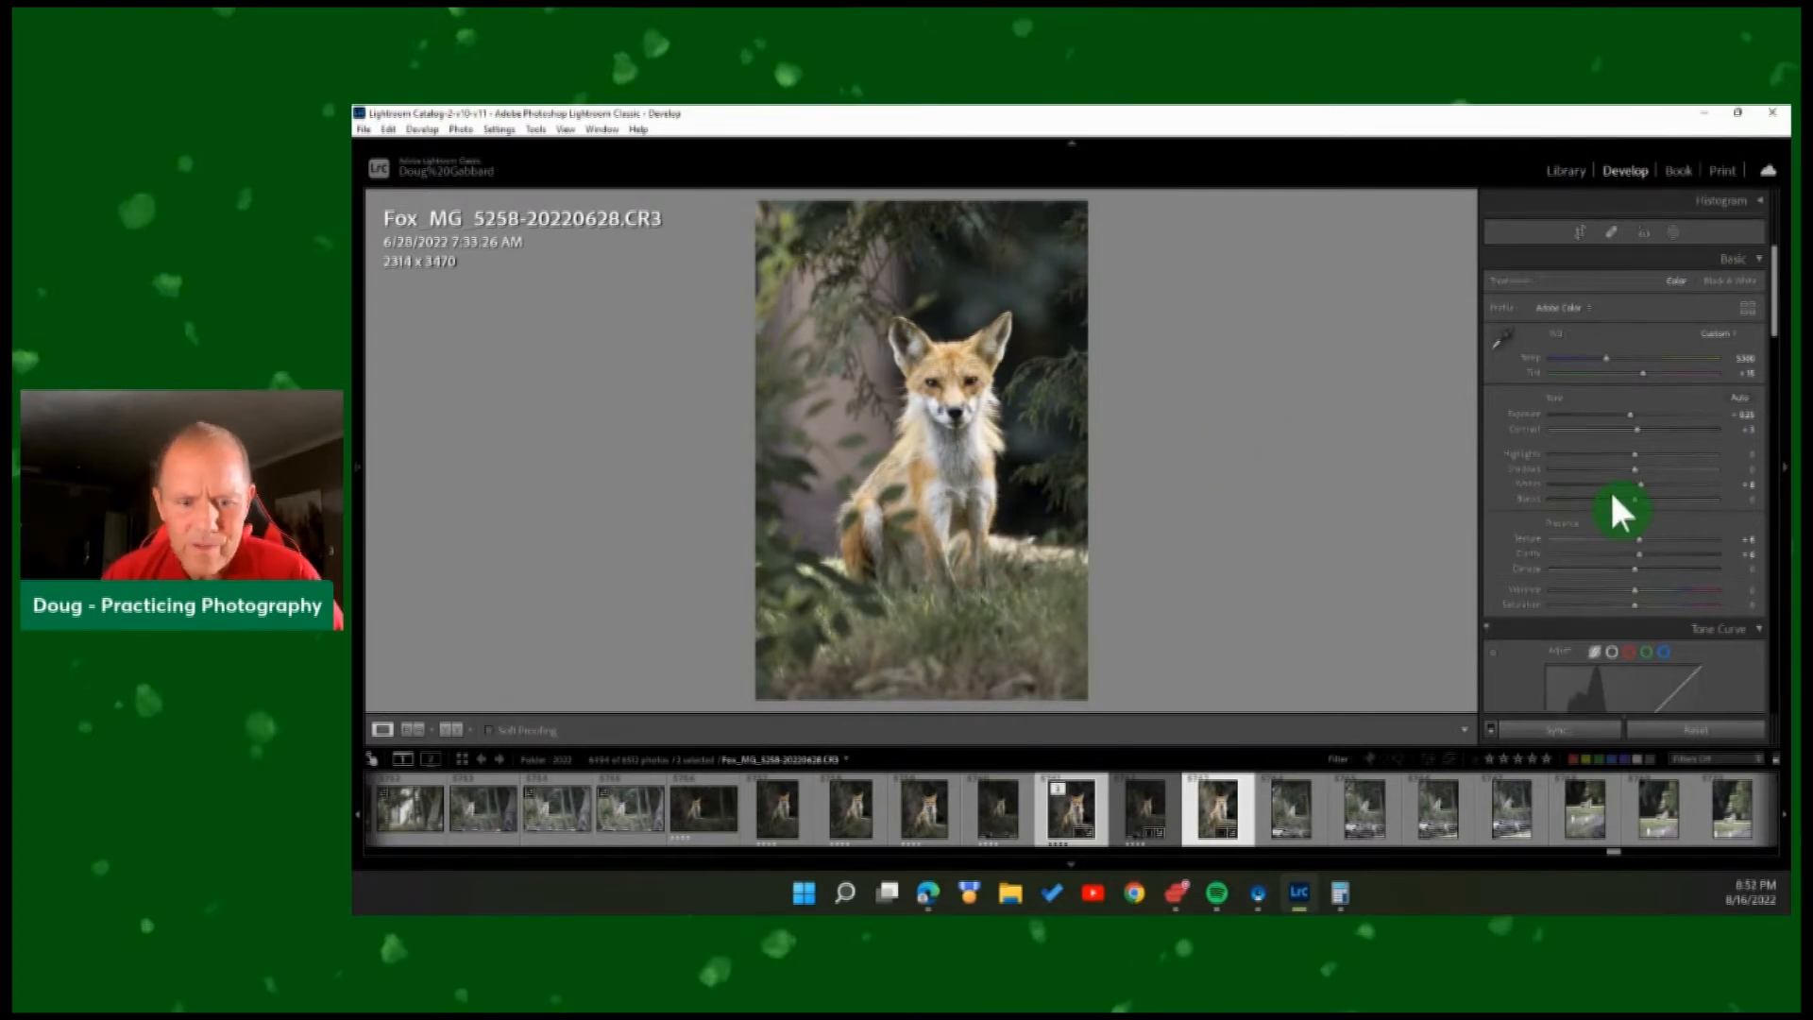
Choose Sigma as the lens profile make for the lens corrections, and switch the photo's info overlay to the exposure and lens details.
scroll(1609, 491, down, 3)
scroll(1610, 497, down, 10)
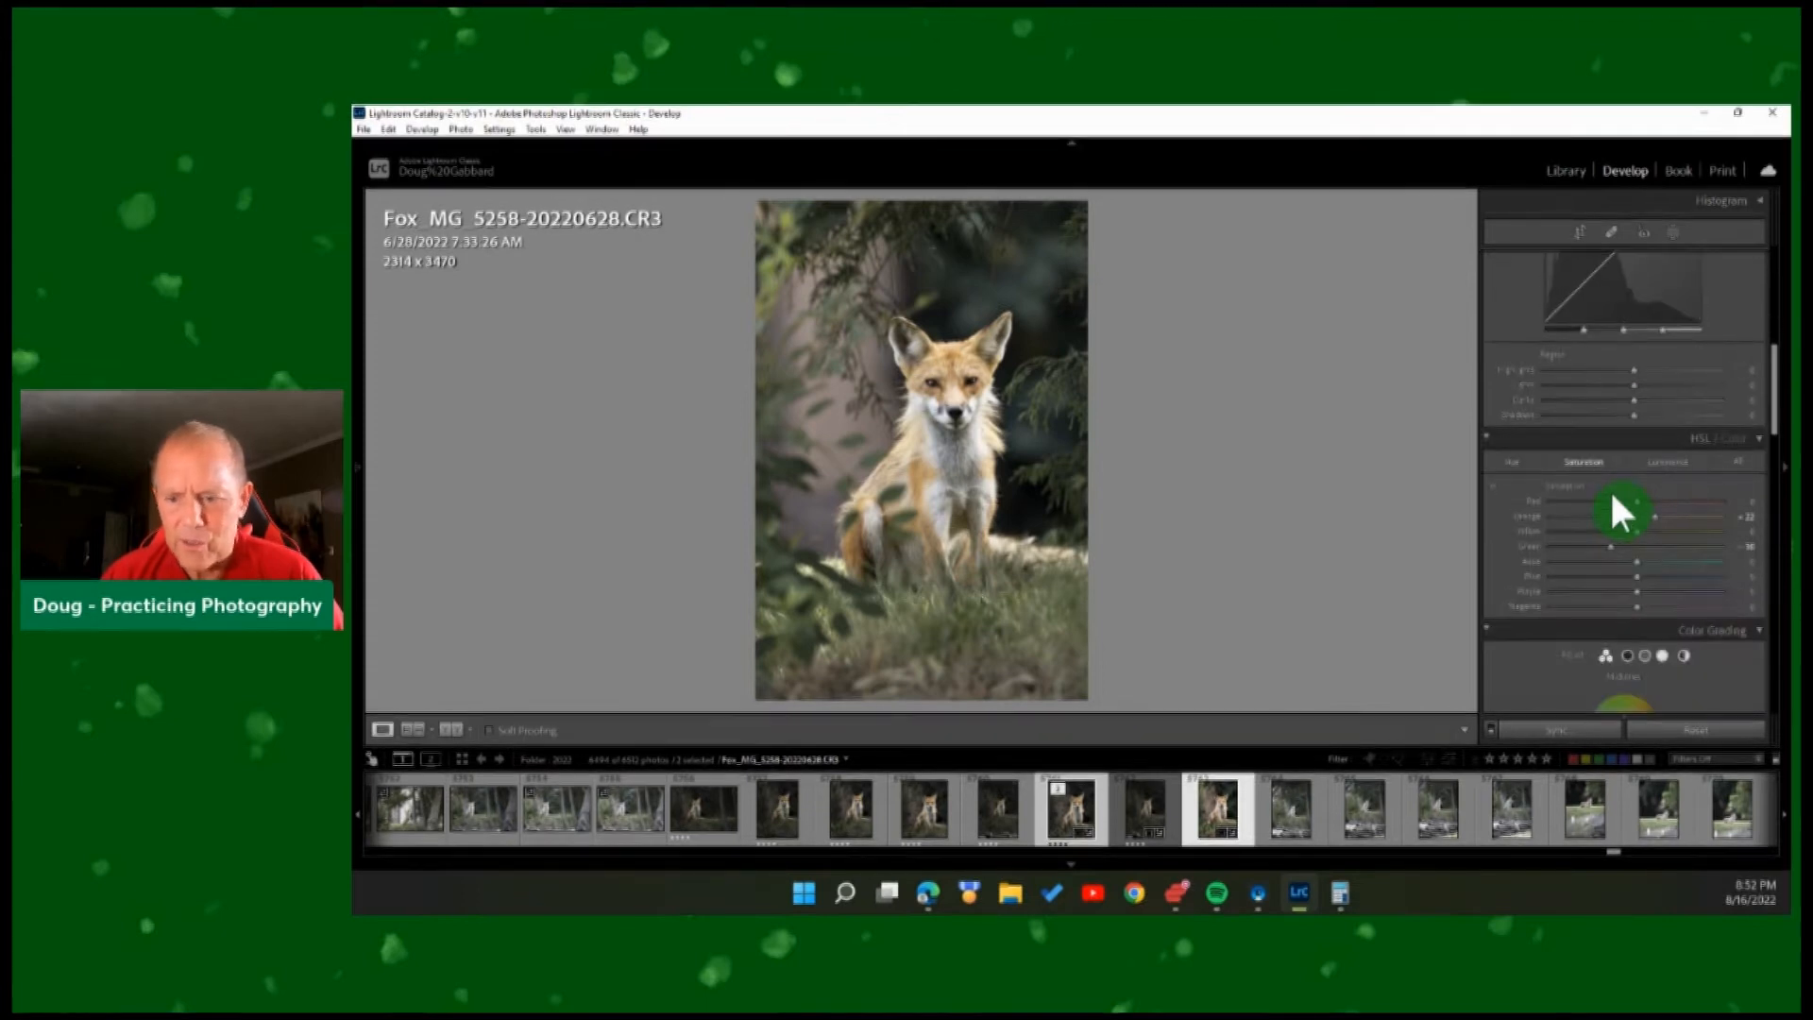
scroll(1611, 496, down, 8)
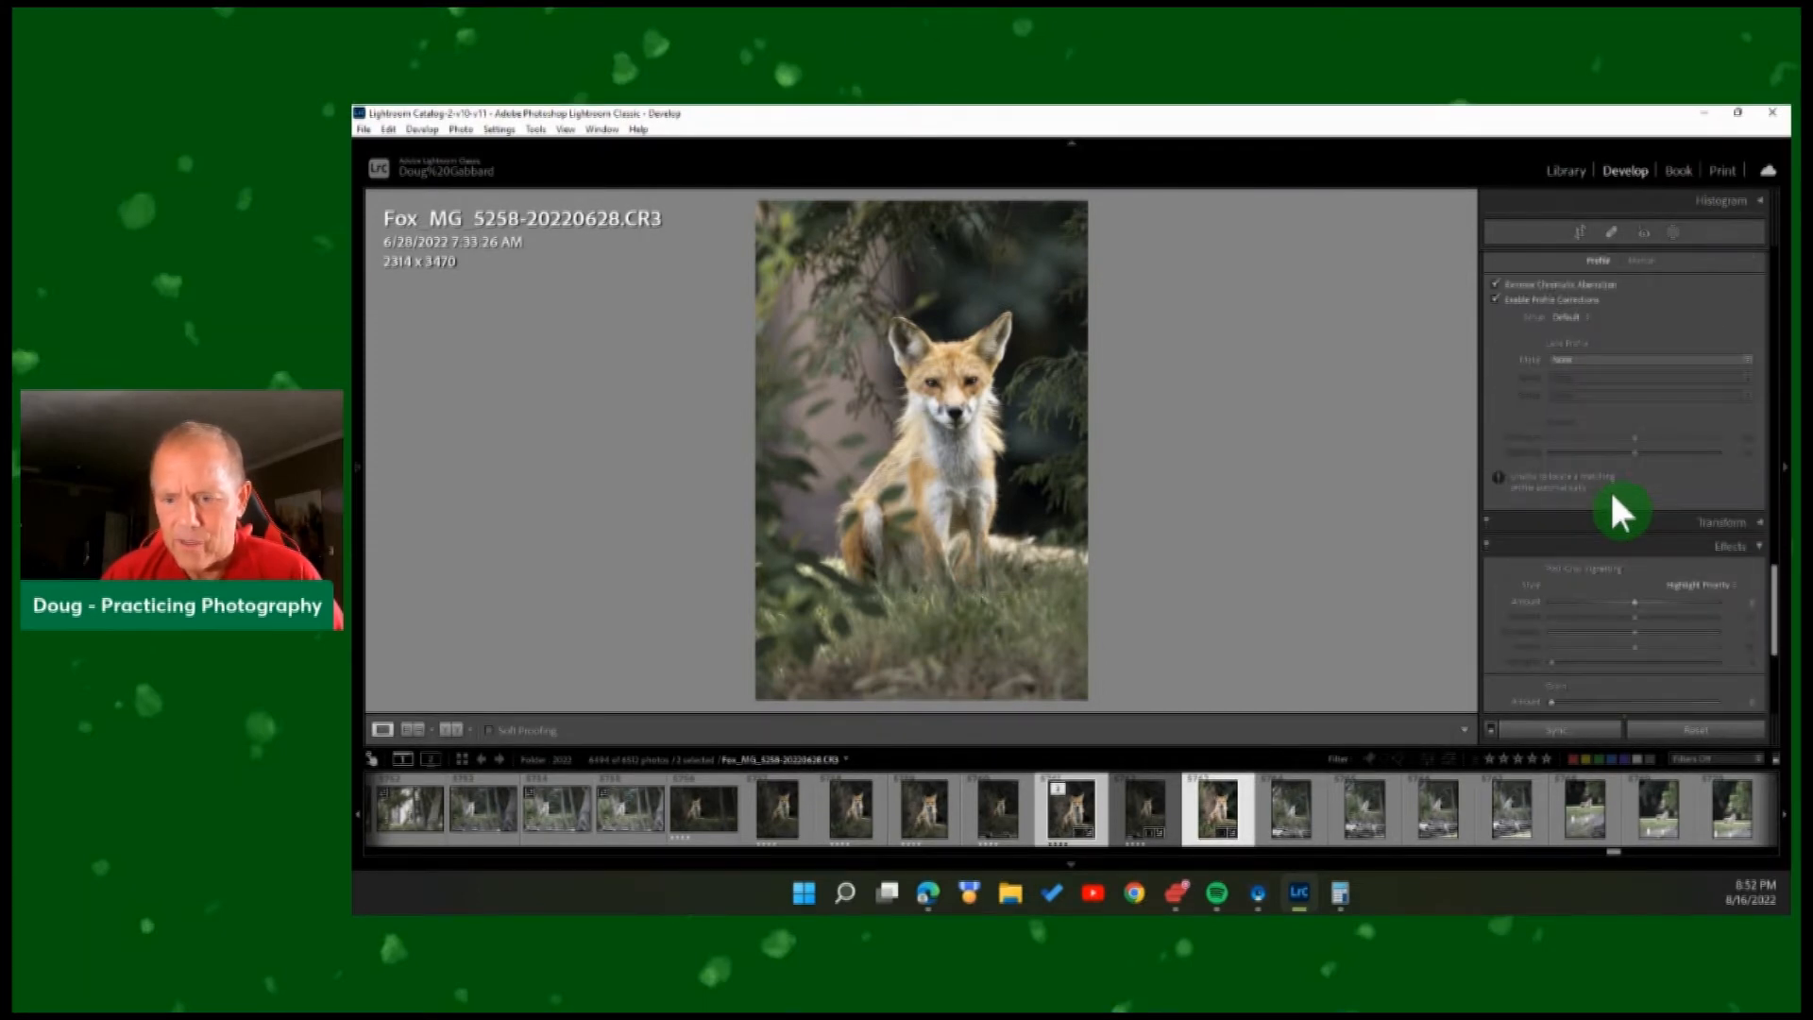
scroll(1613, 500, up, 2)
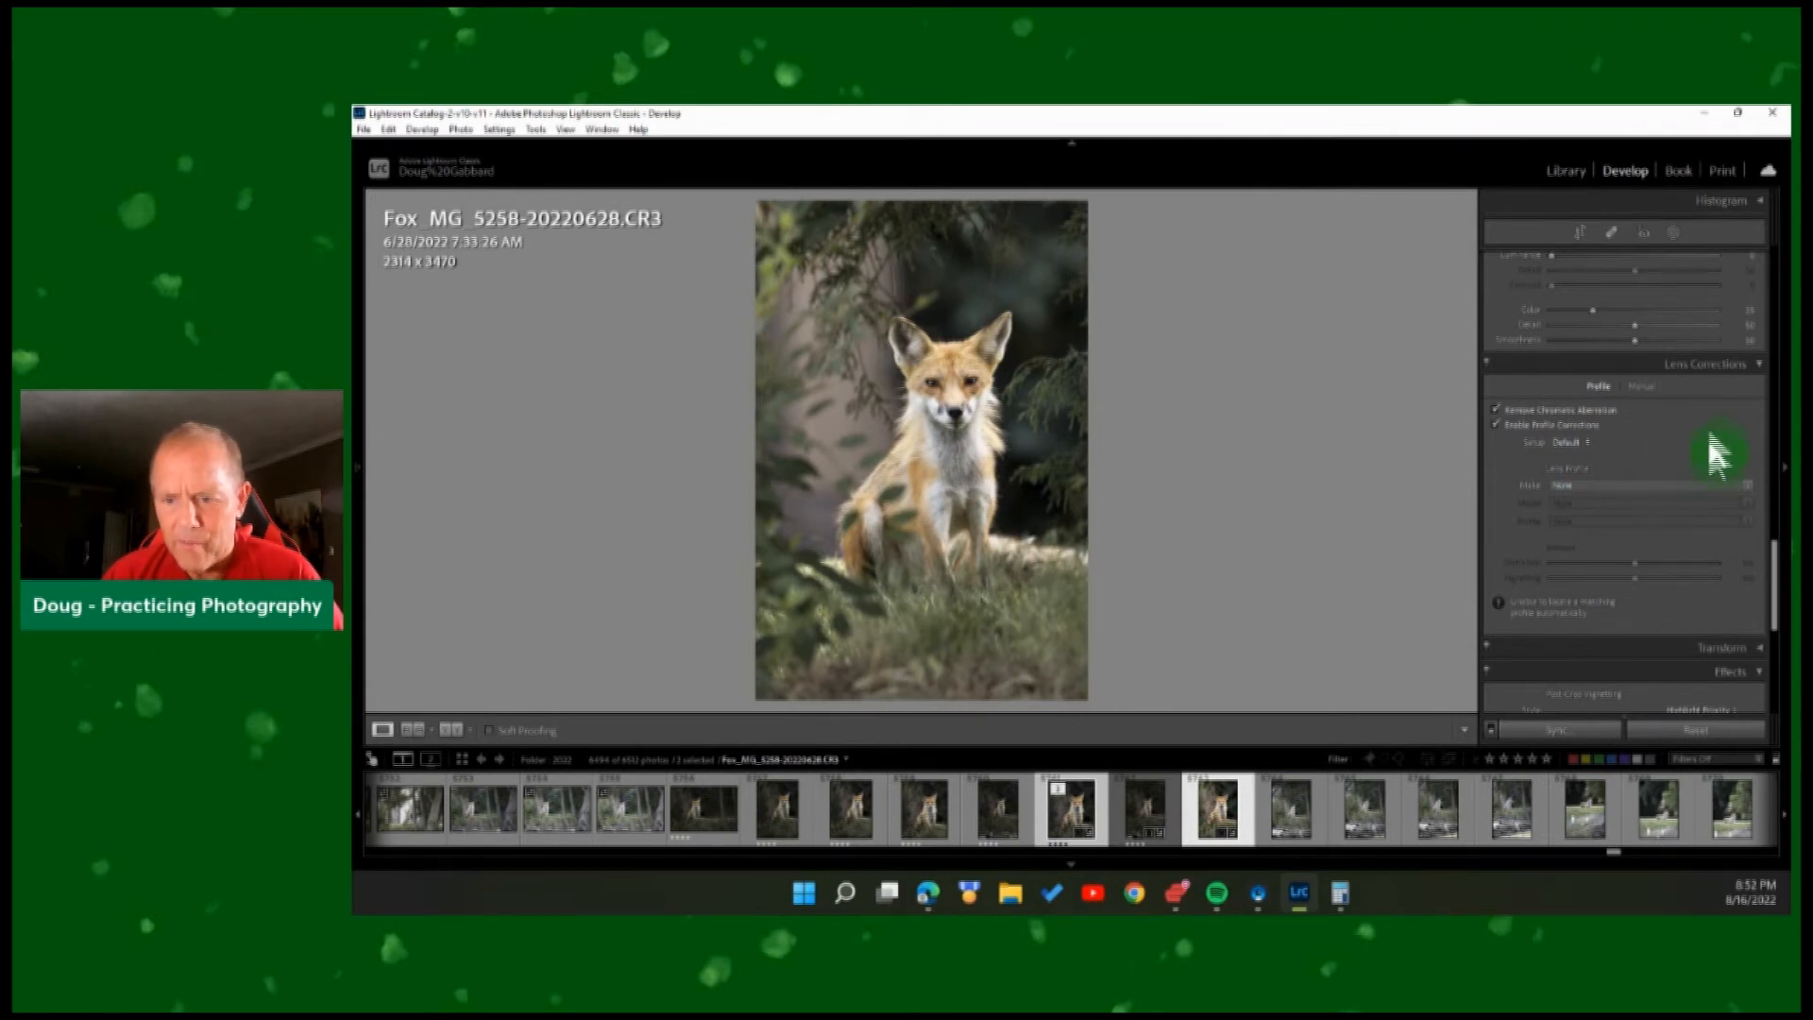
click(1591, 487)
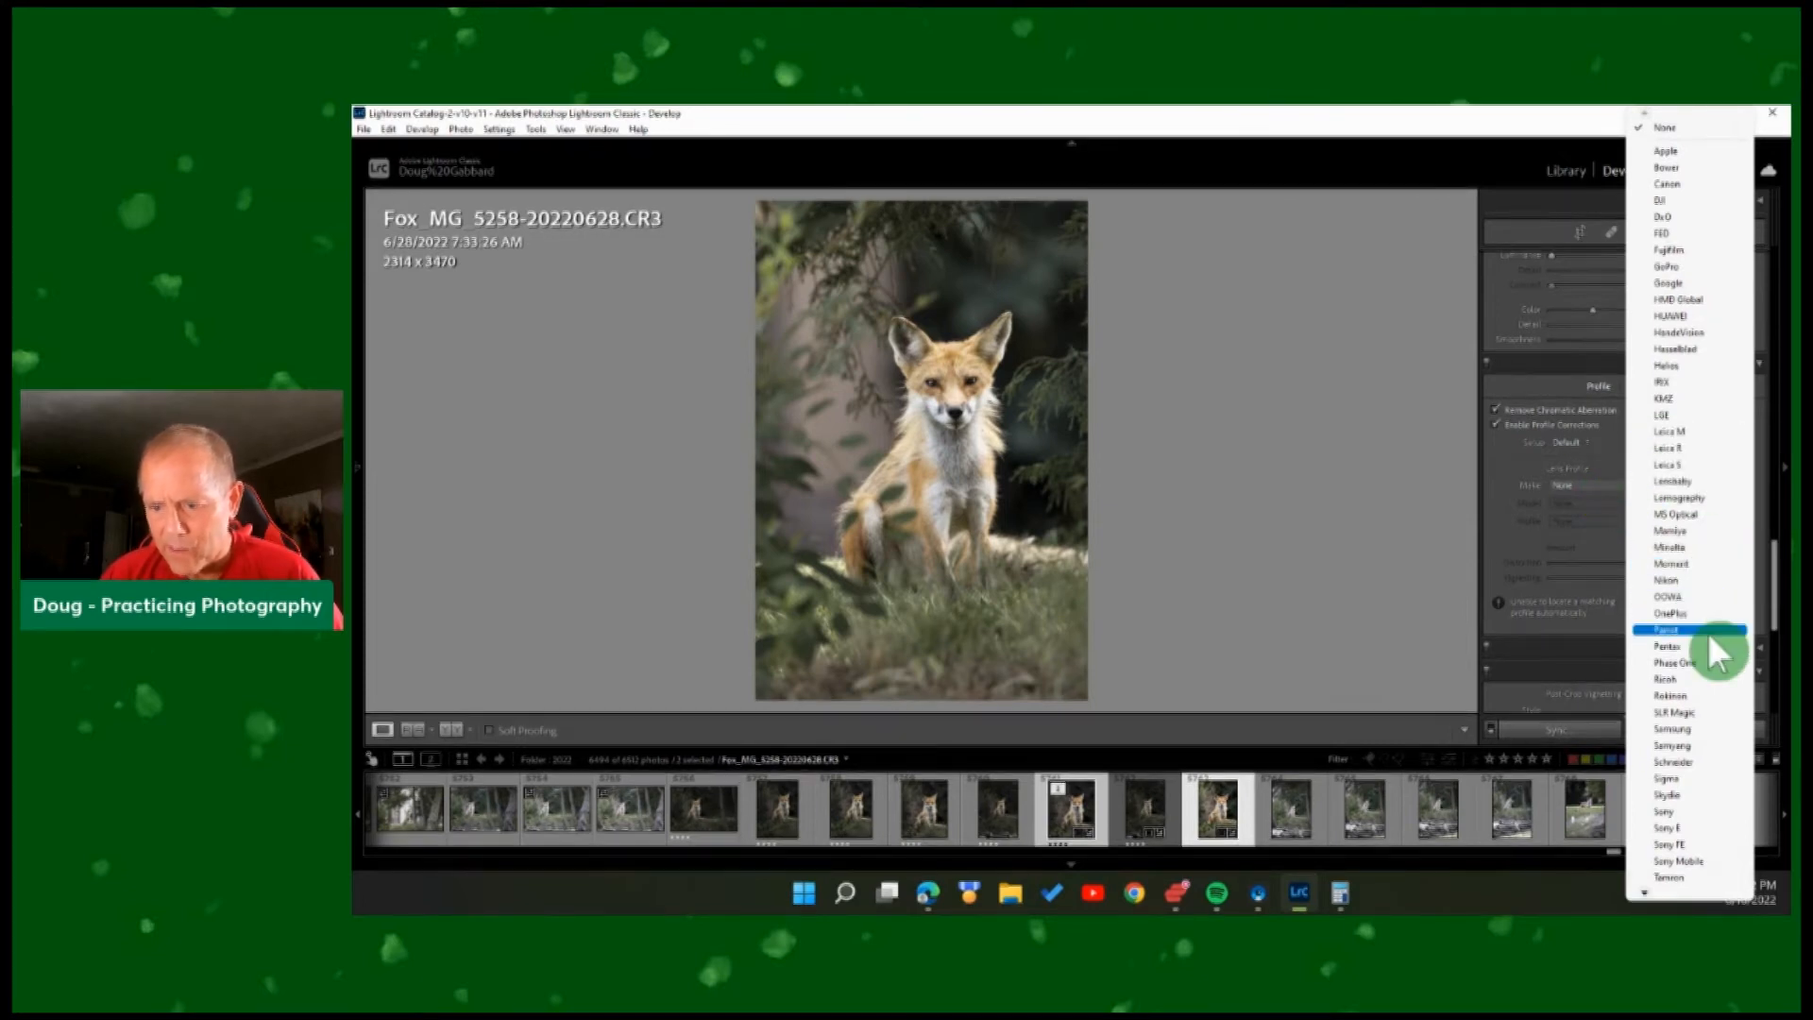
click(1691, 776)
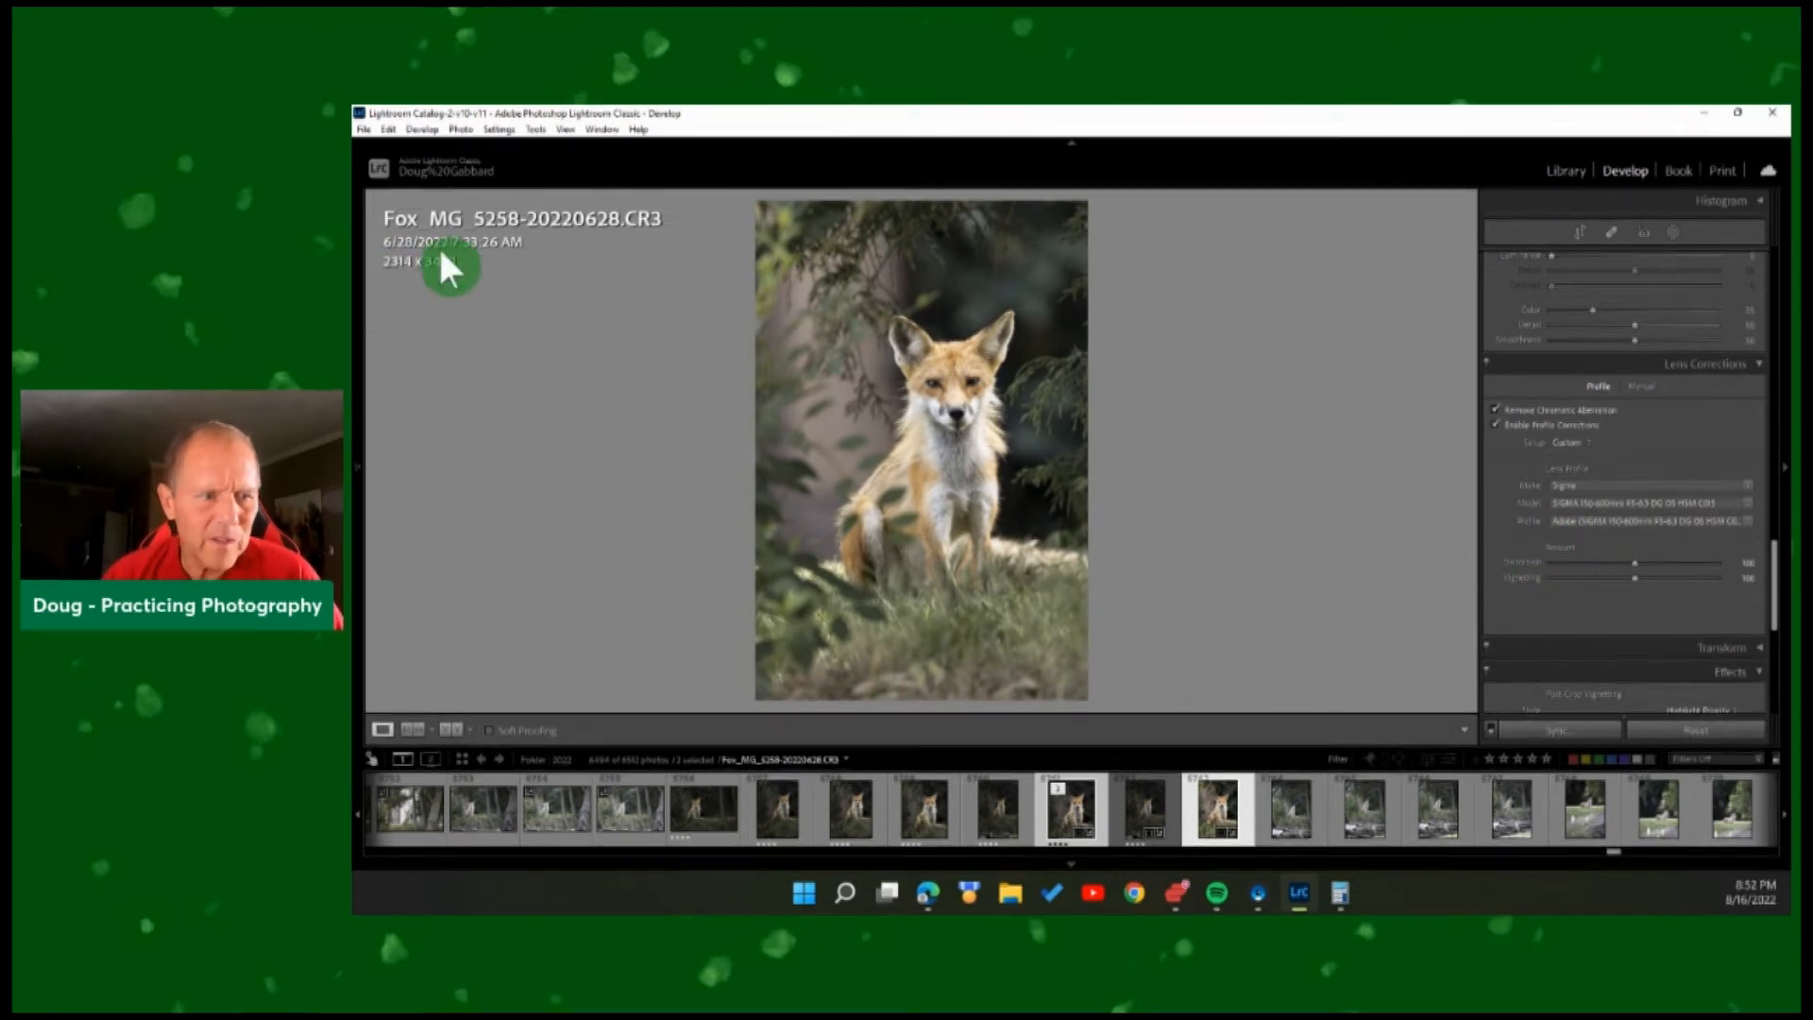
key(i)
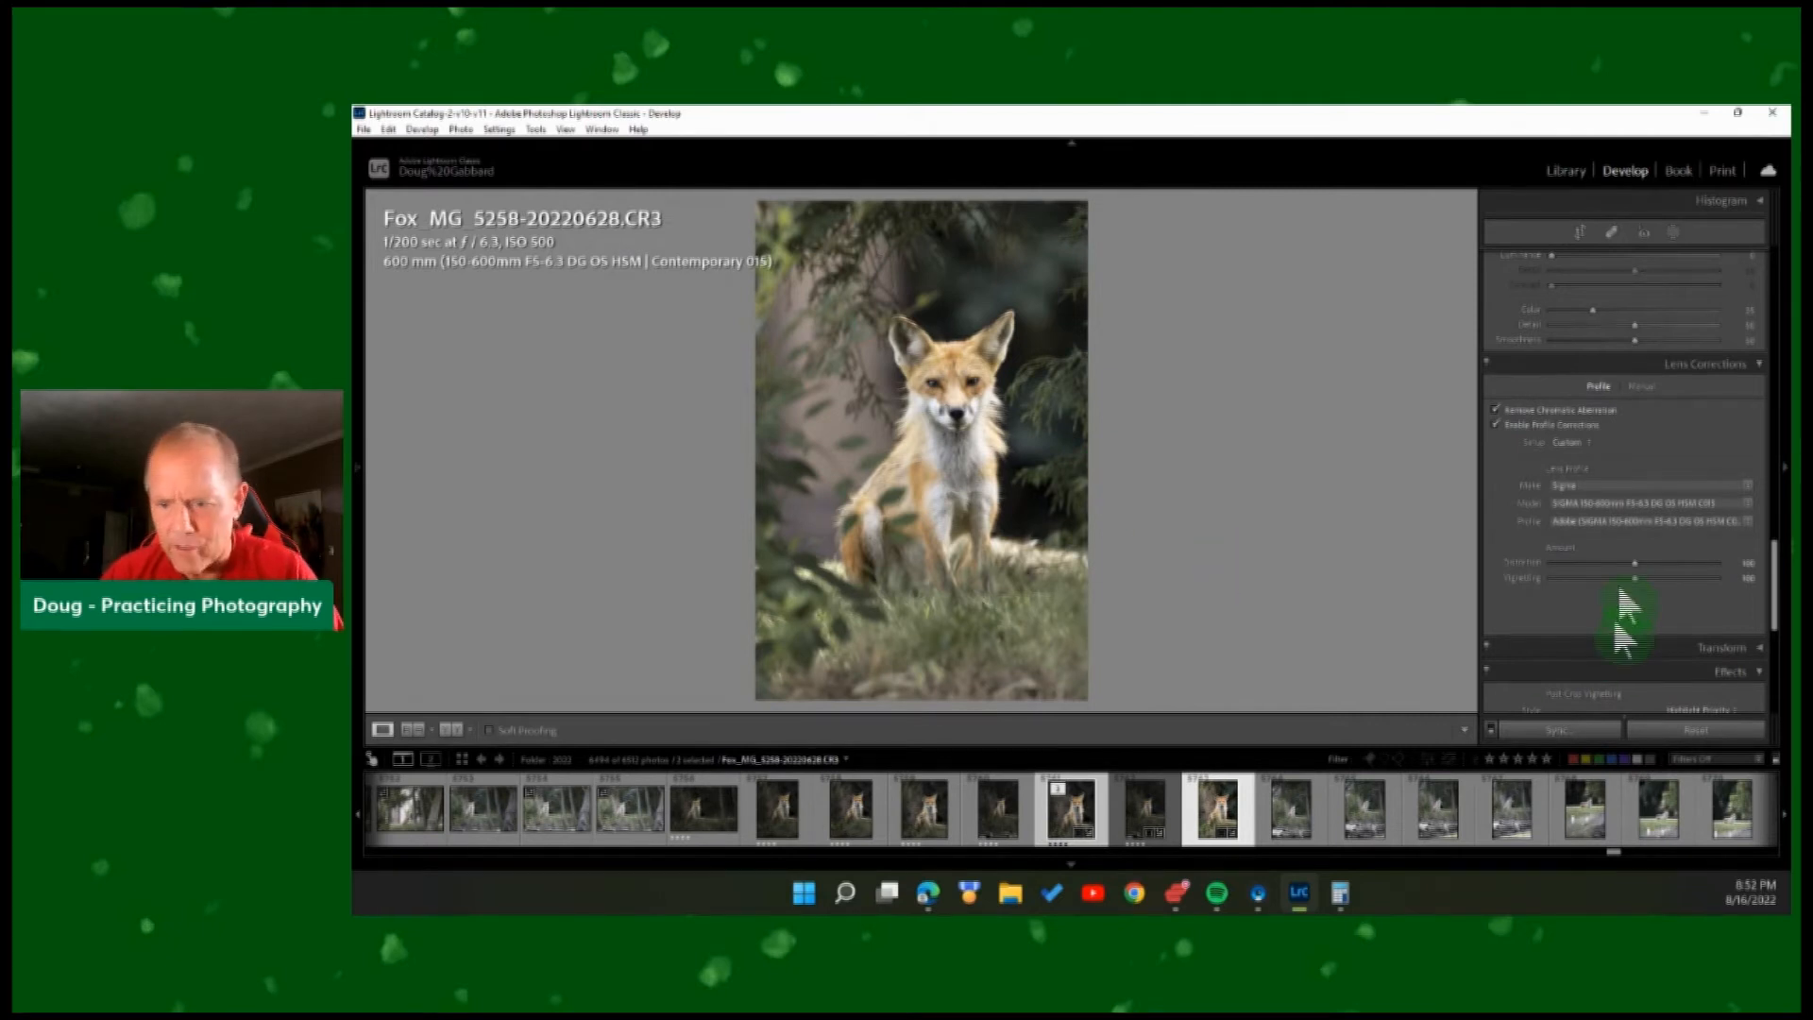
Sharpen the photo with Amount 52, Radius 1.4 and Detail about 34, and set Luminance noise reduction to about 17.
scroll(1612, 548, down, 3)
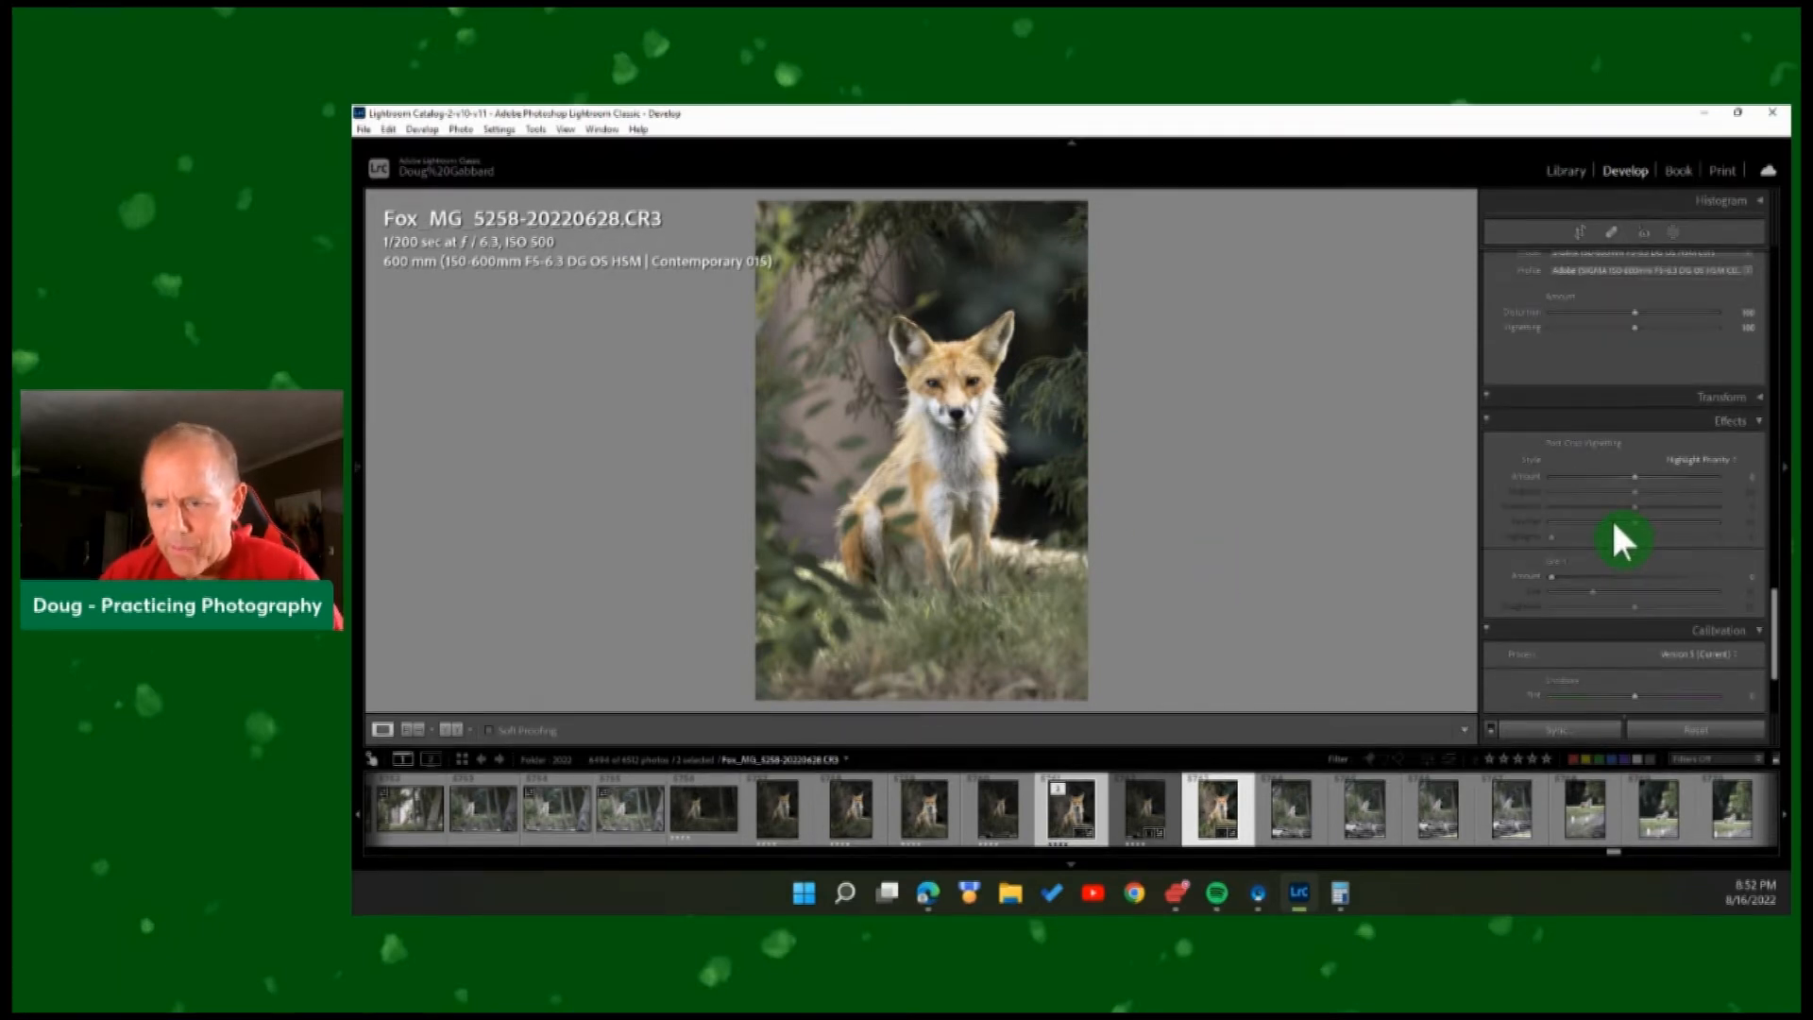
scroll(1612, 538, down, 3)
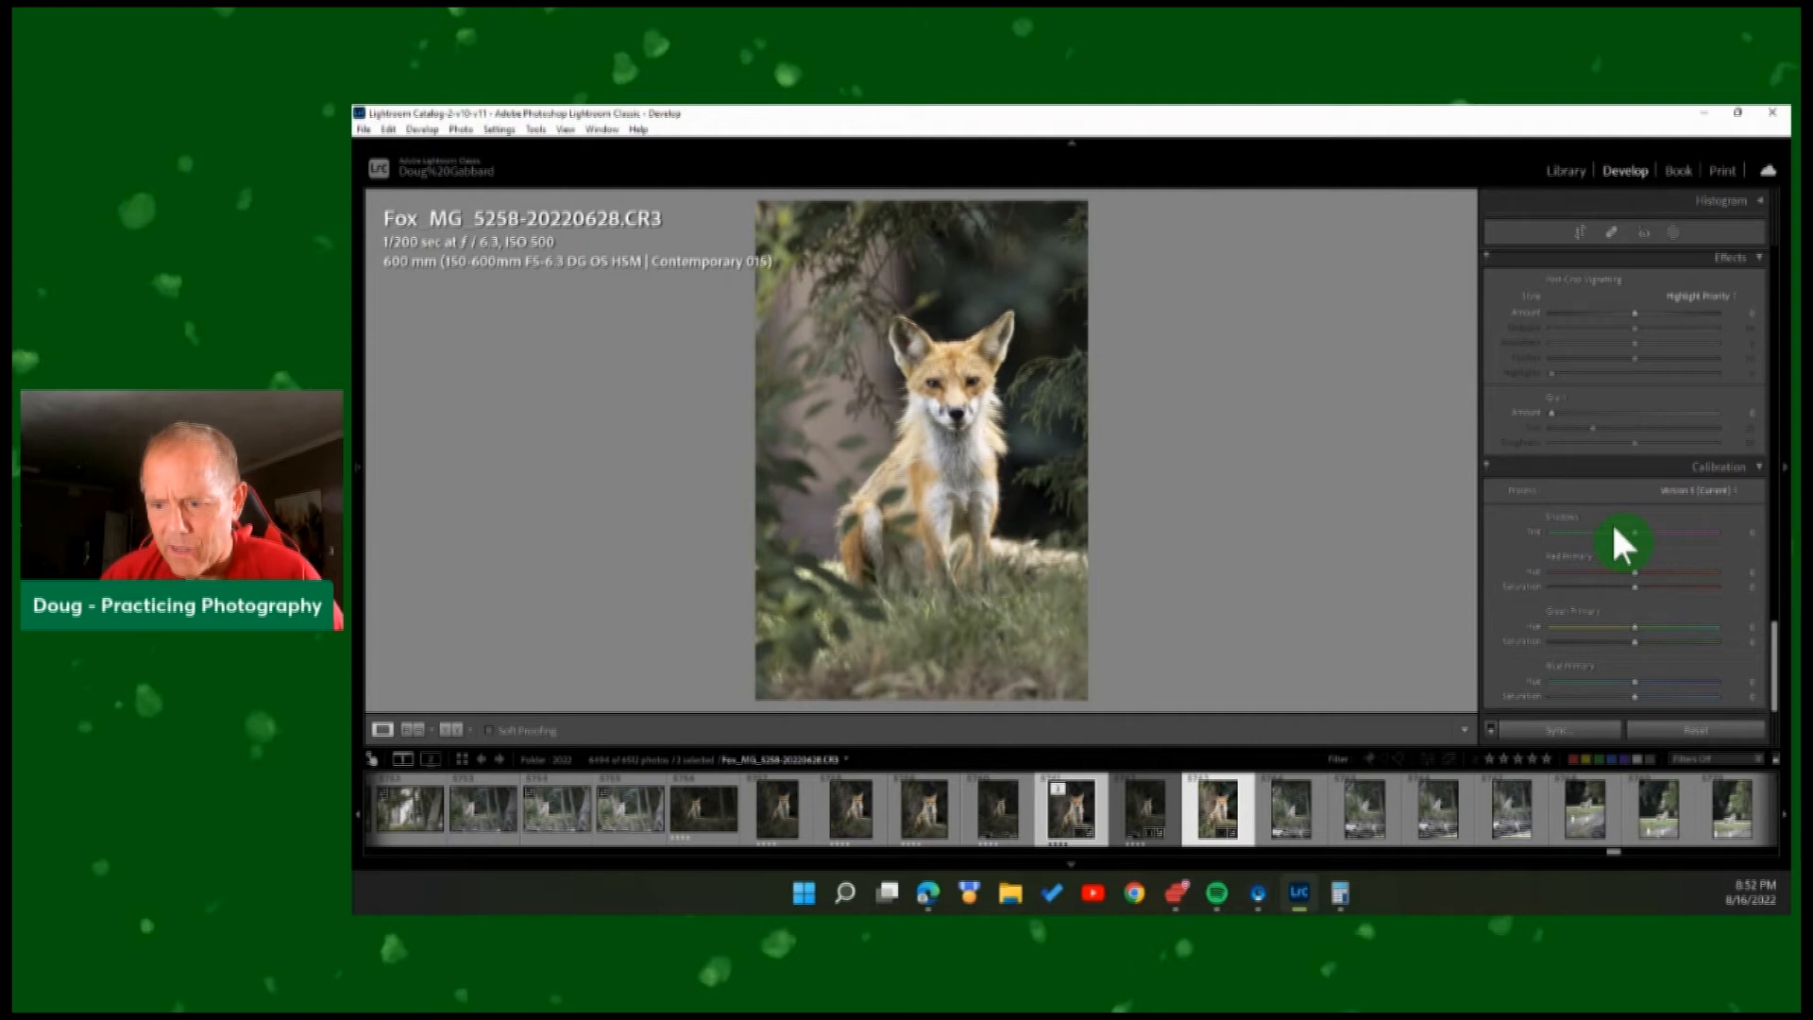
scroll(1611, 519, up, 3)
scroll(1617, 543, up, 4)
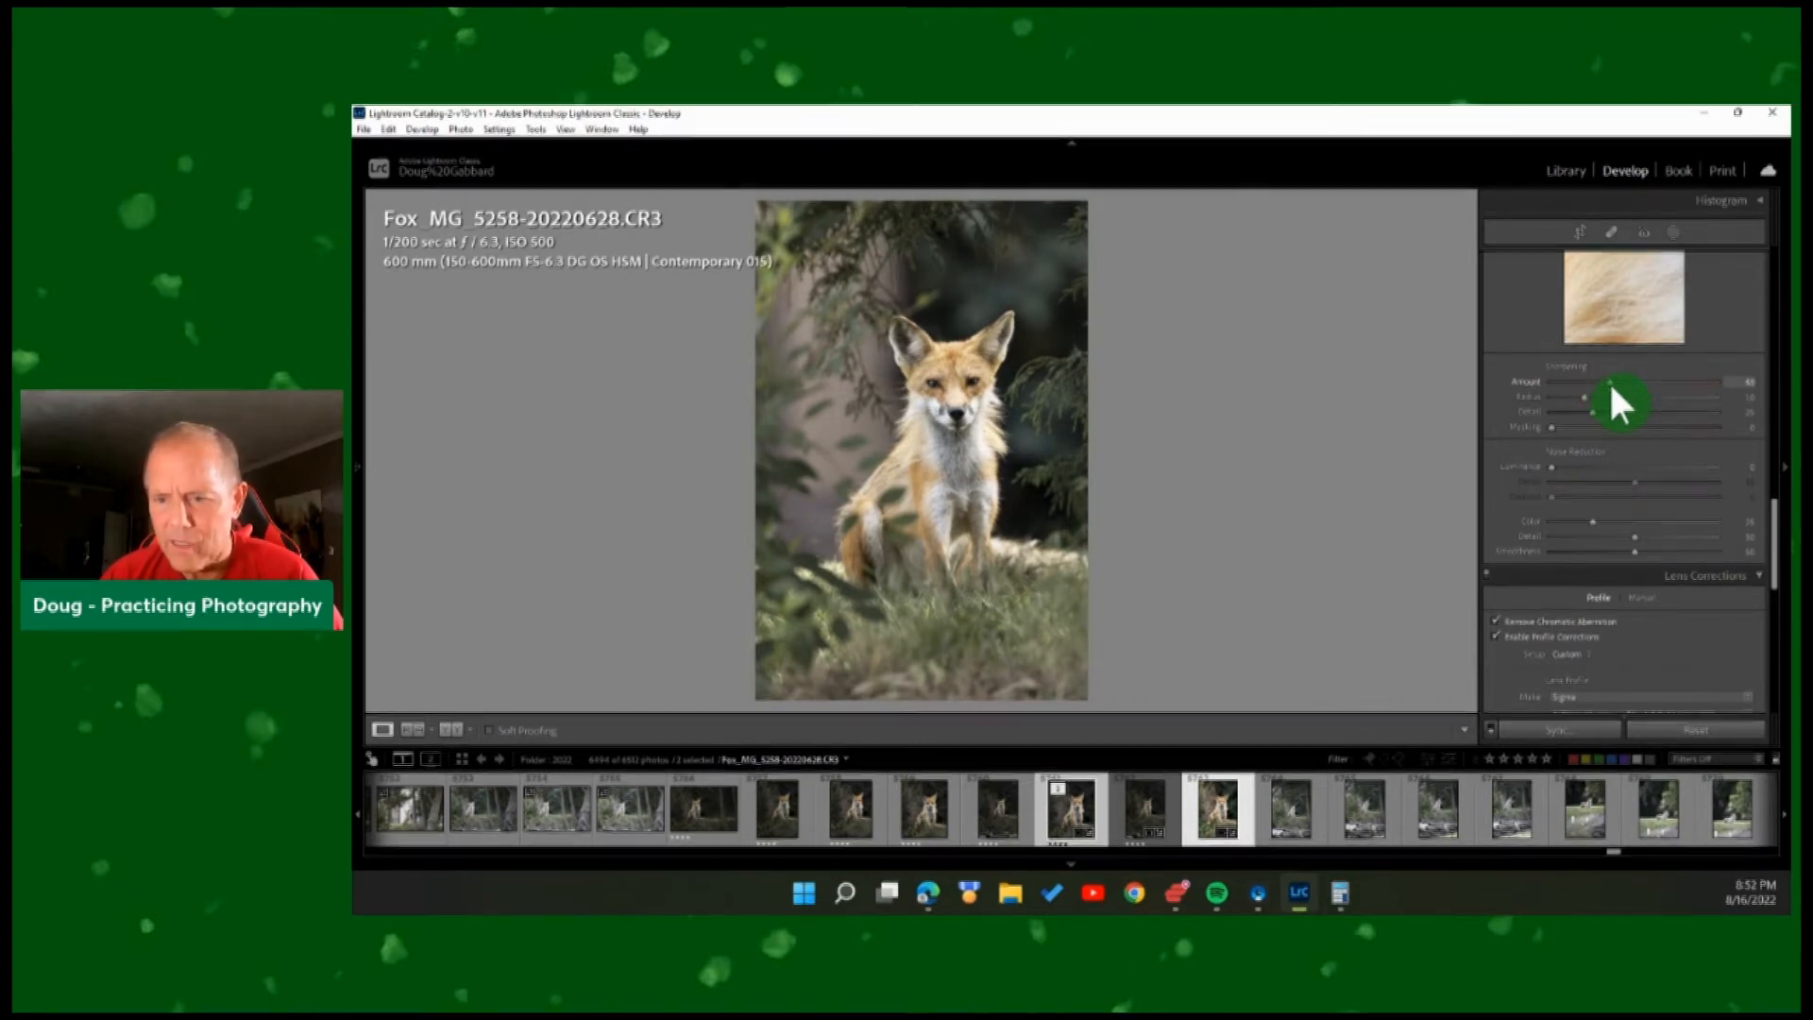
scroll(1652, 350, up, 2)
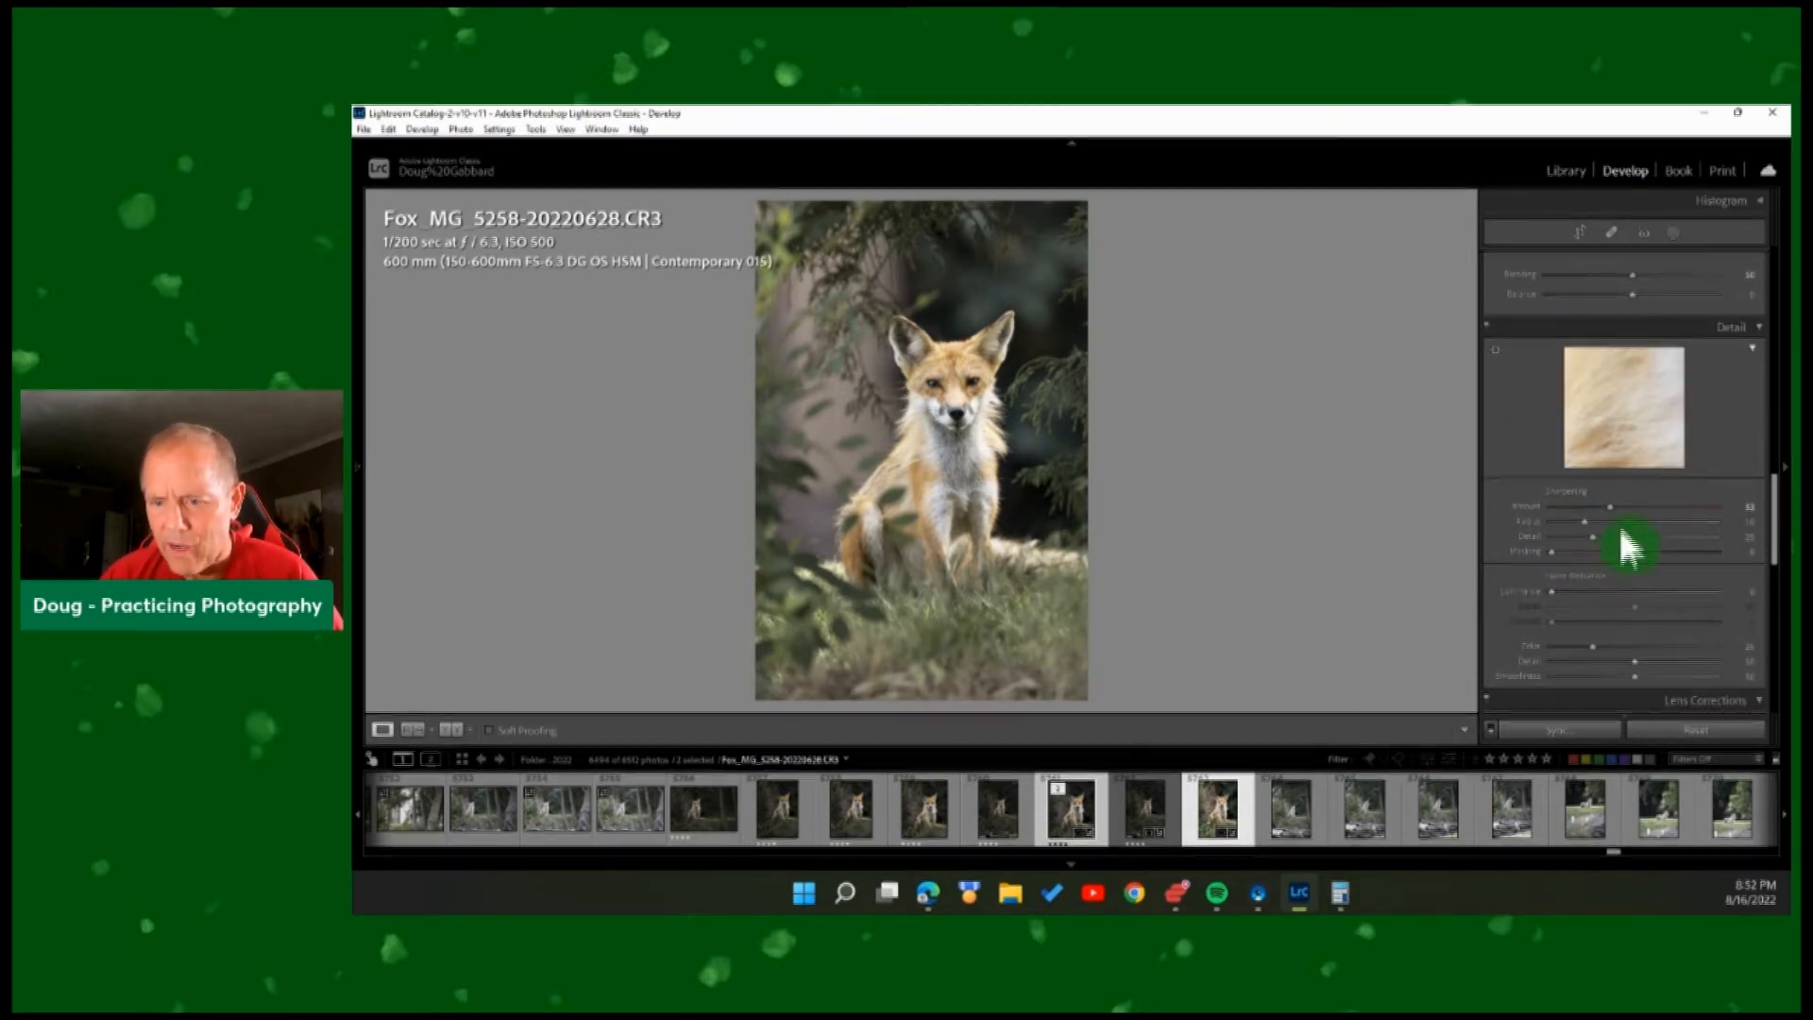
drag(1608, 507, 1711, 507)
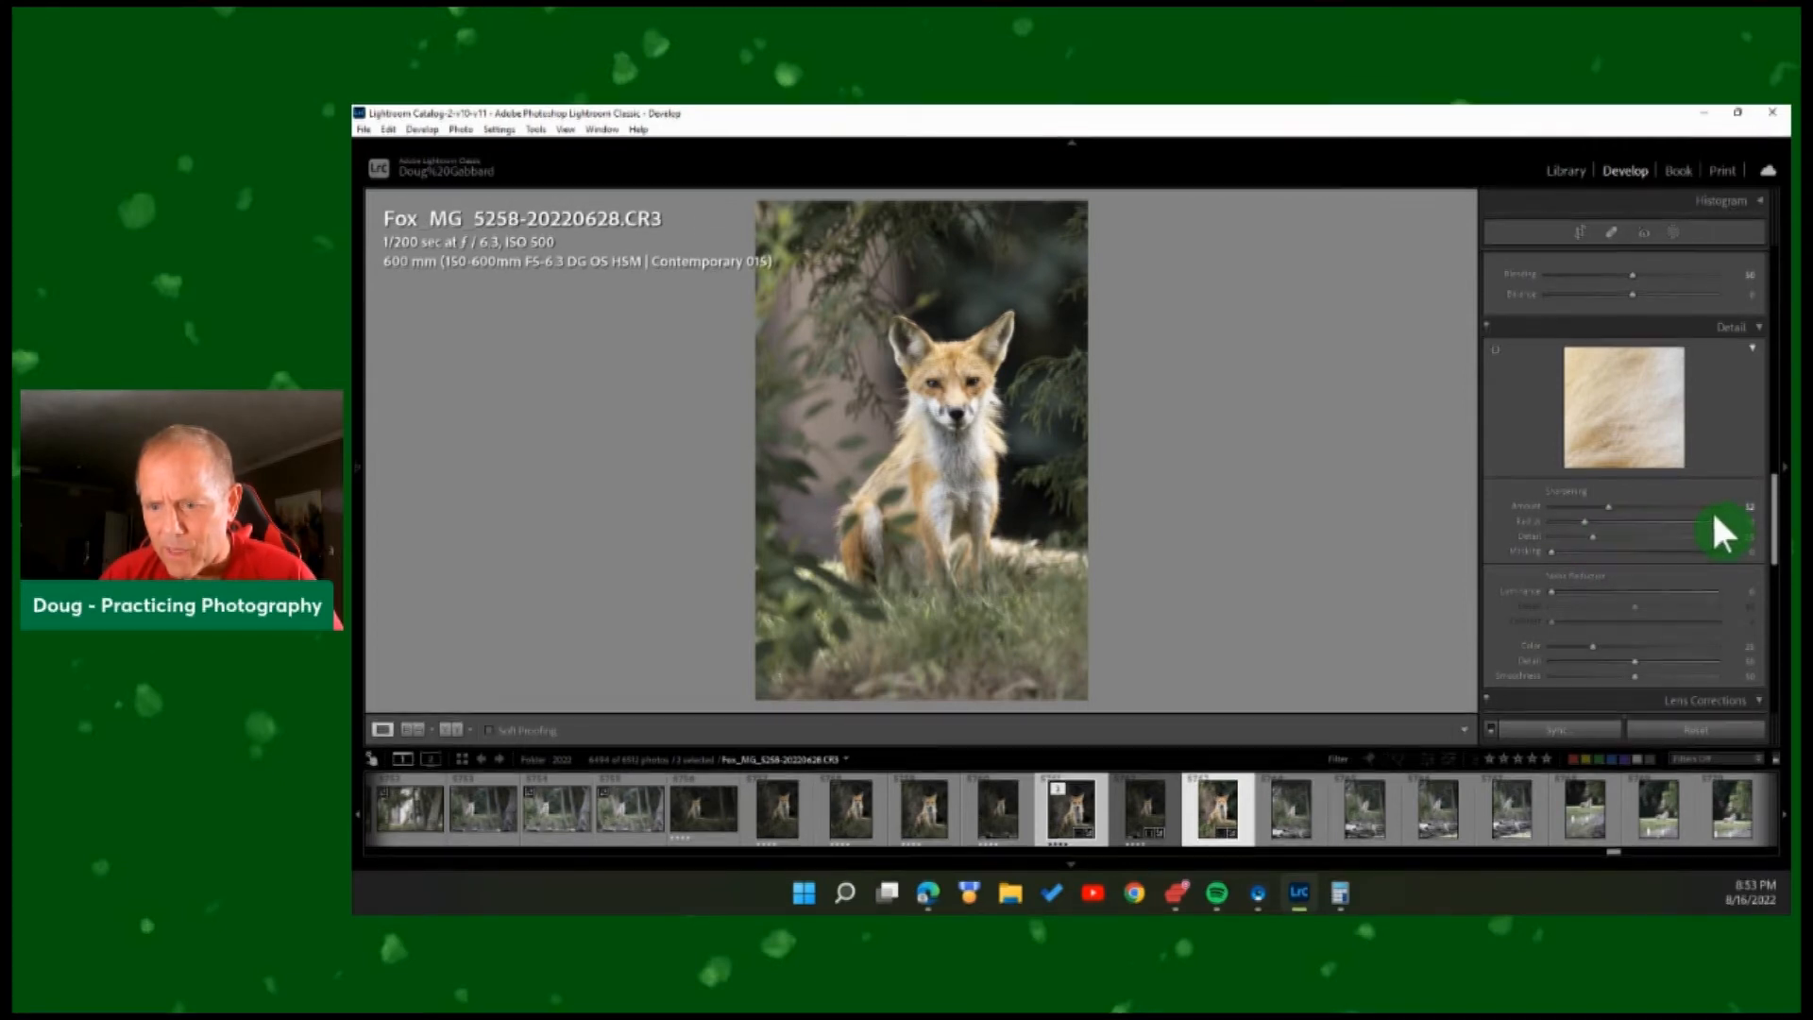
drag(1585, 521, 1685, 520)
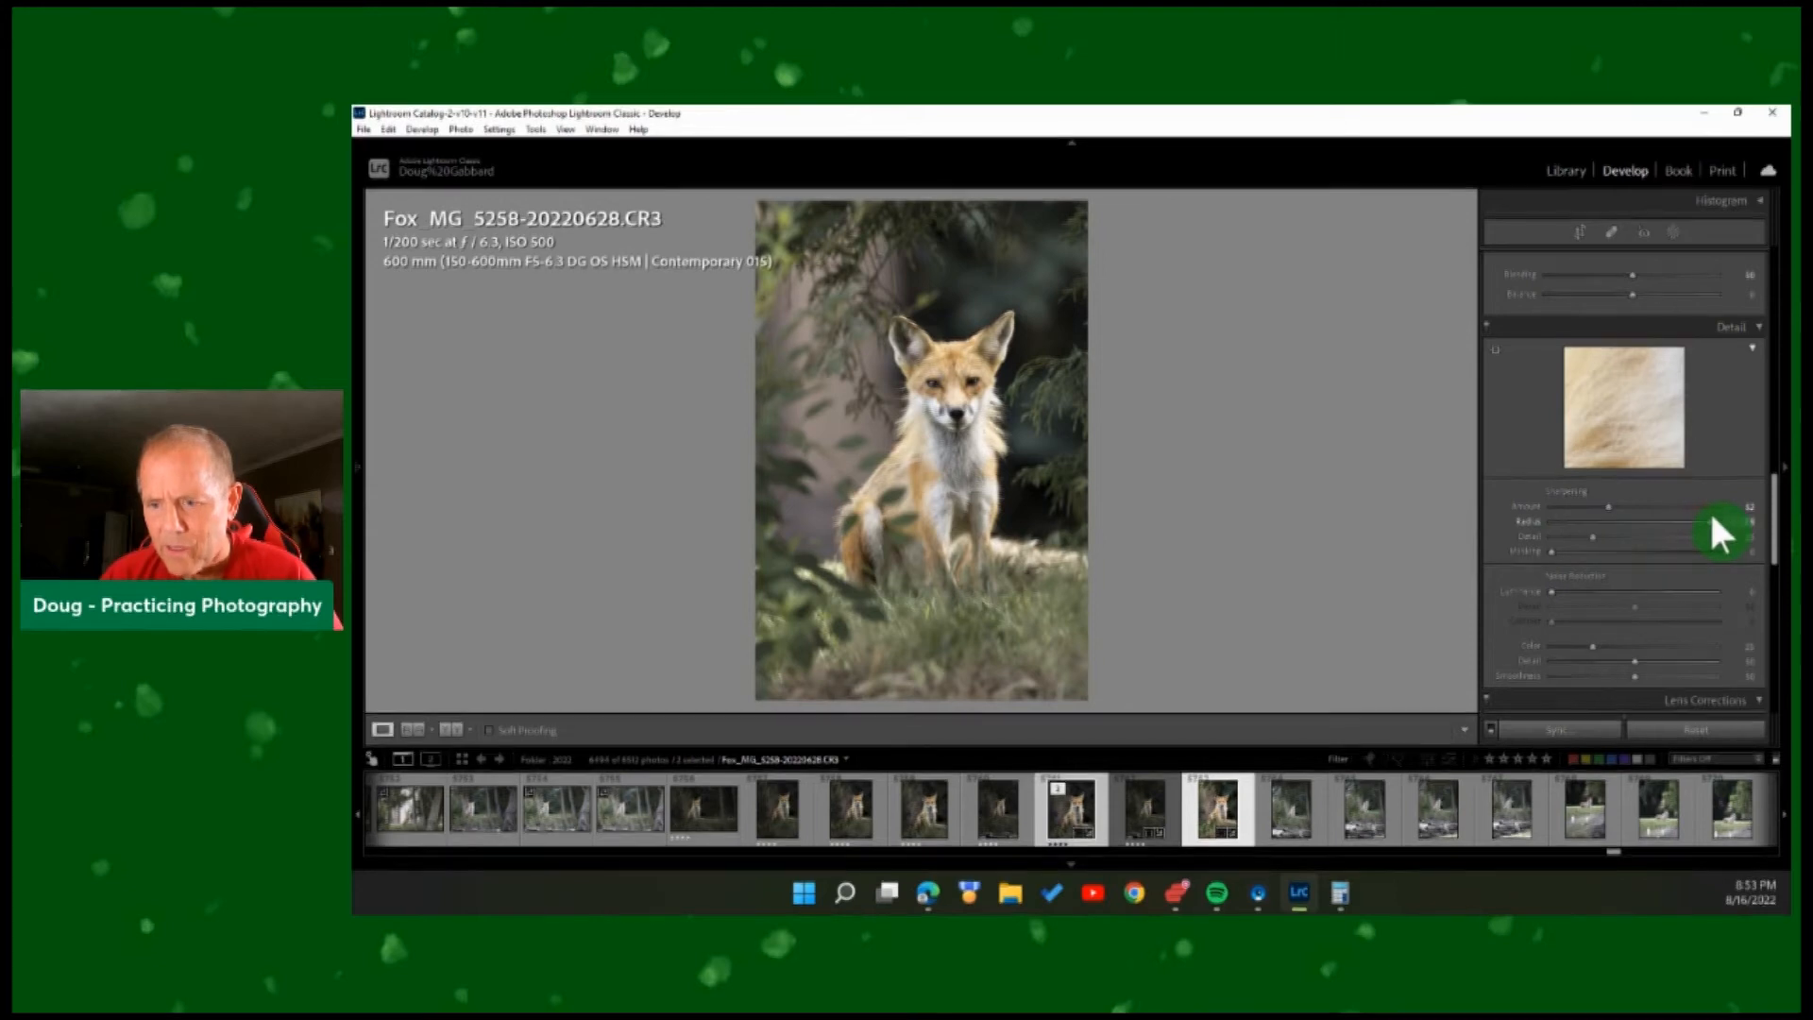
drag(1679, 522, 1612, 529)
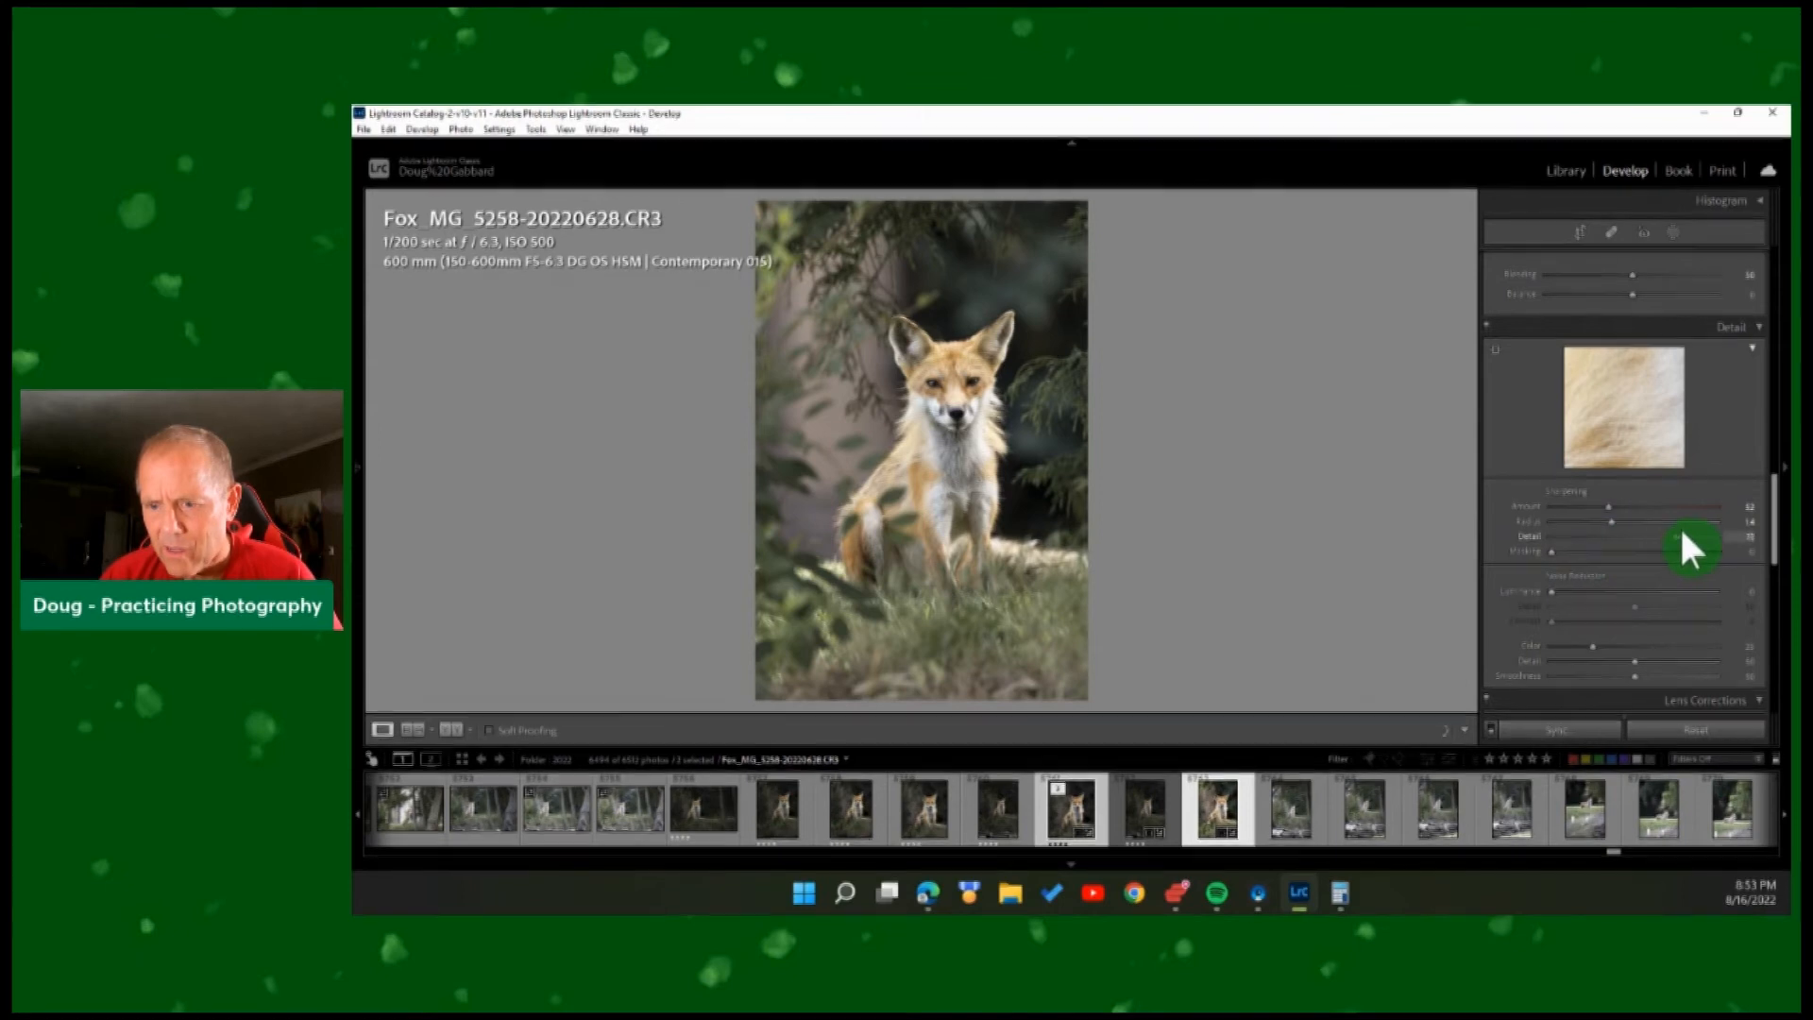
mouse_move(1633, 536)
mouse_down()
mouse_move(1499, 542)
mouse_move(1650, 547)
mouse_up()
drag(1711, 565, 1529, 577)
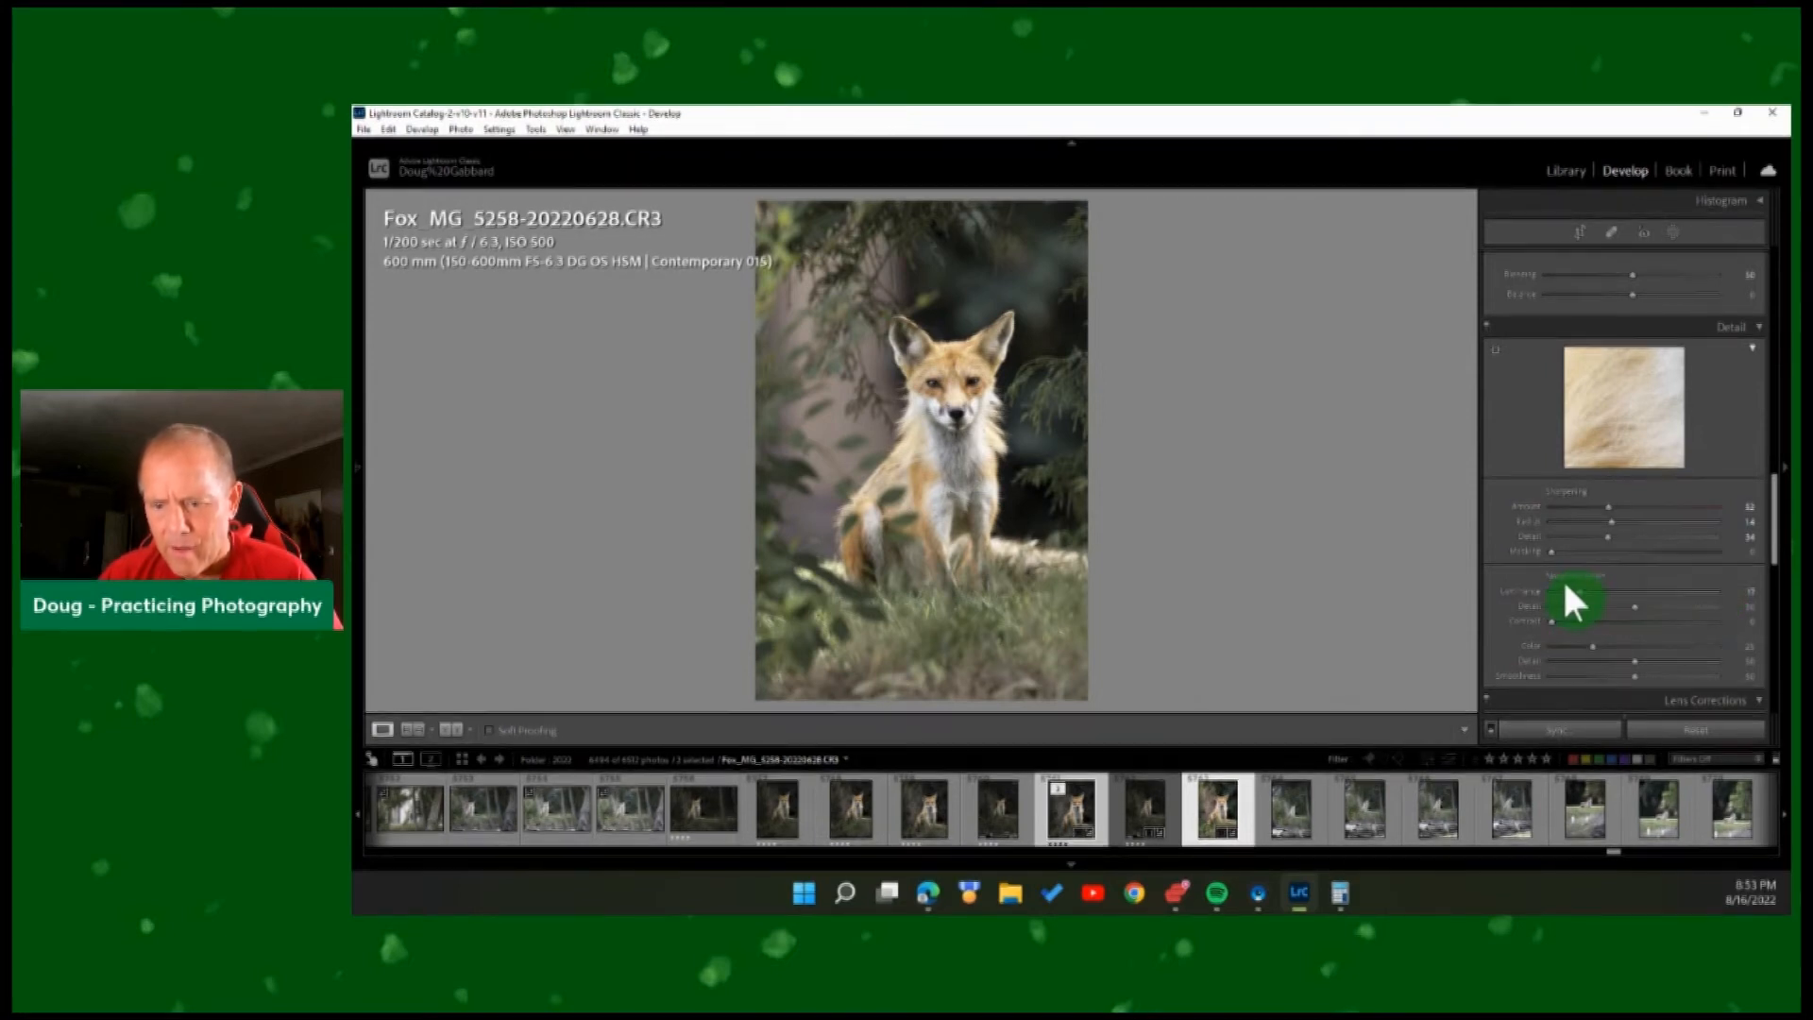
Compare the fox photo's before and after versions several times, finishing on the edited version.
scroll(1562, 578, up, 10)
scroll(1564, 587, up, 5)
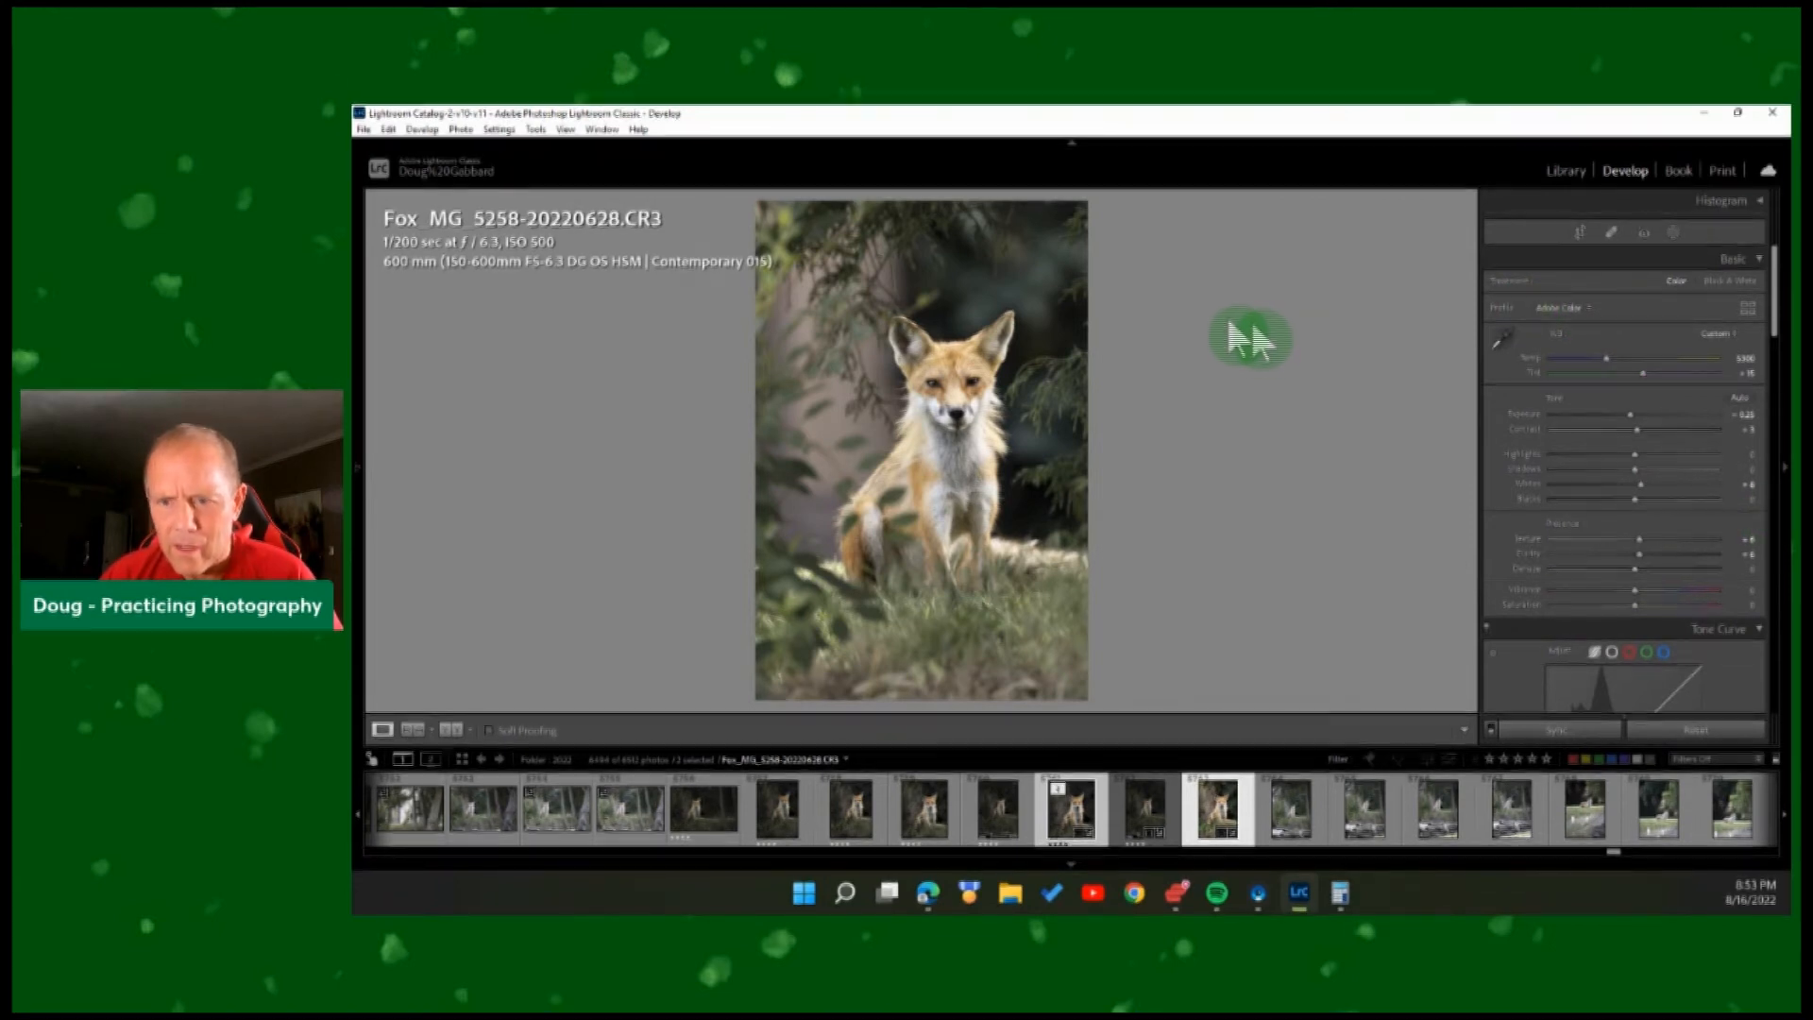
key(backslash)
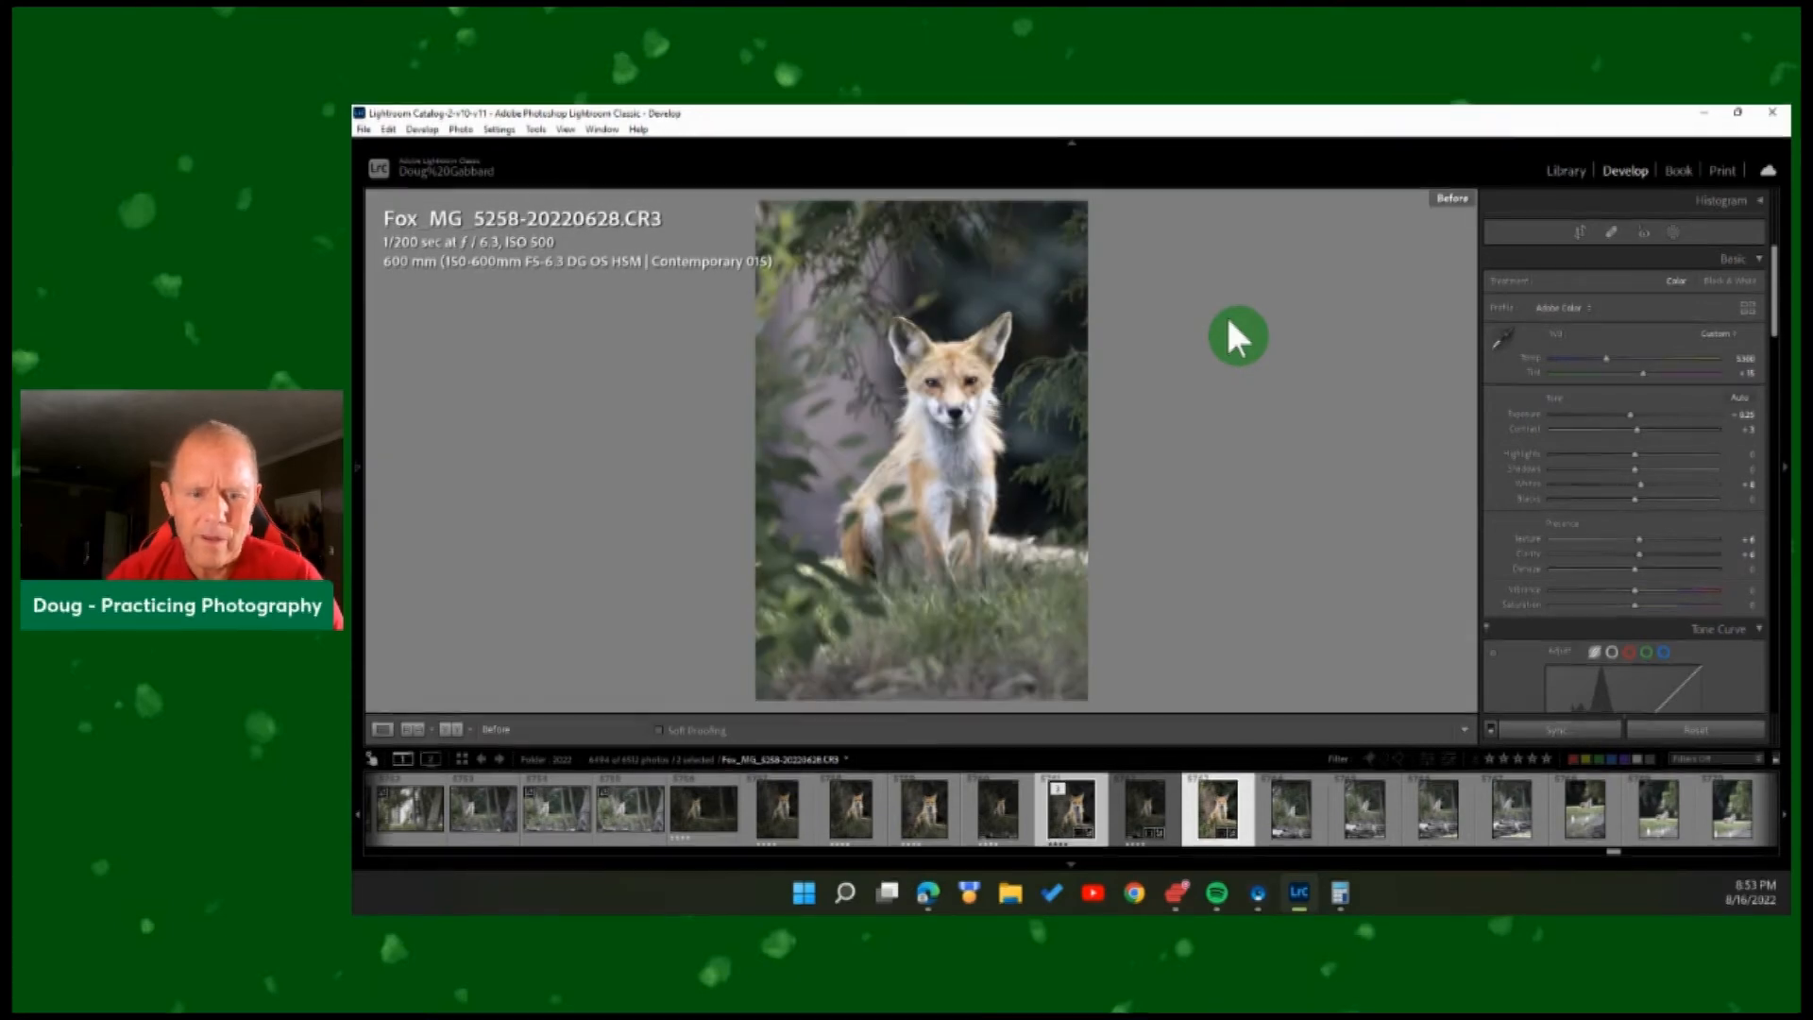
key(backslash)
key(backslash)
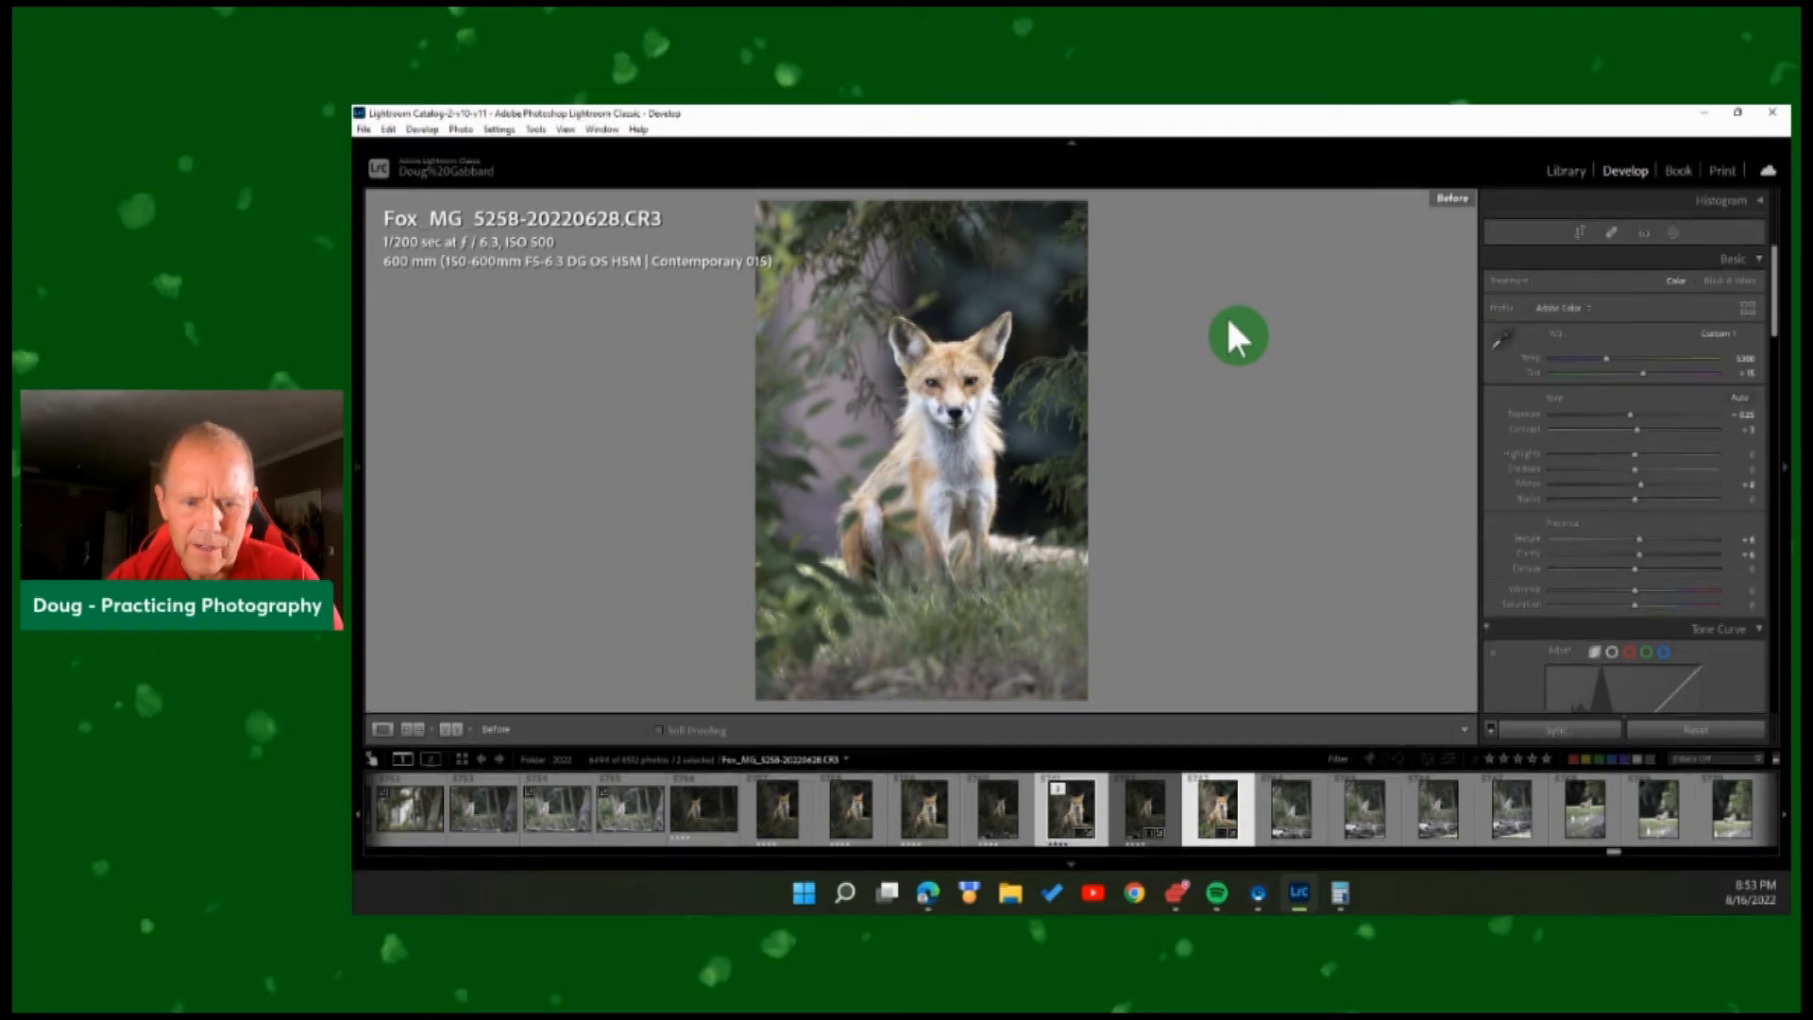
key(backslash)
key(backslash)
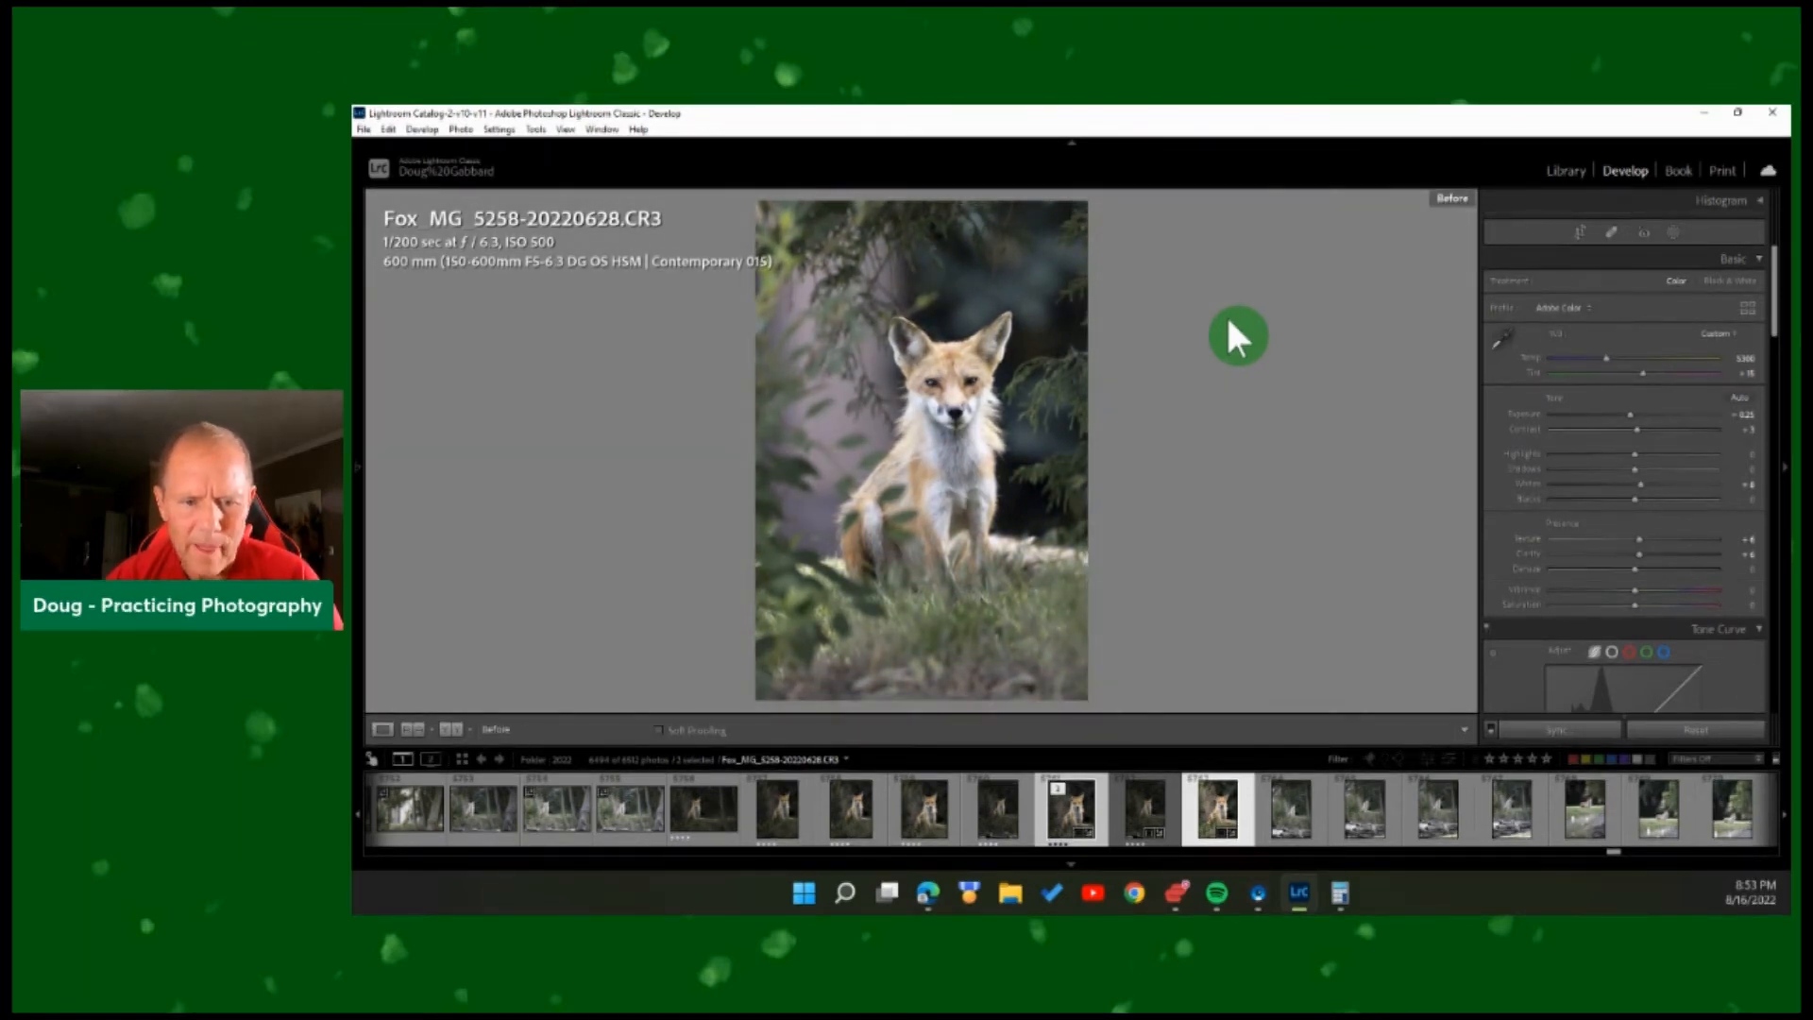
key(backslash)
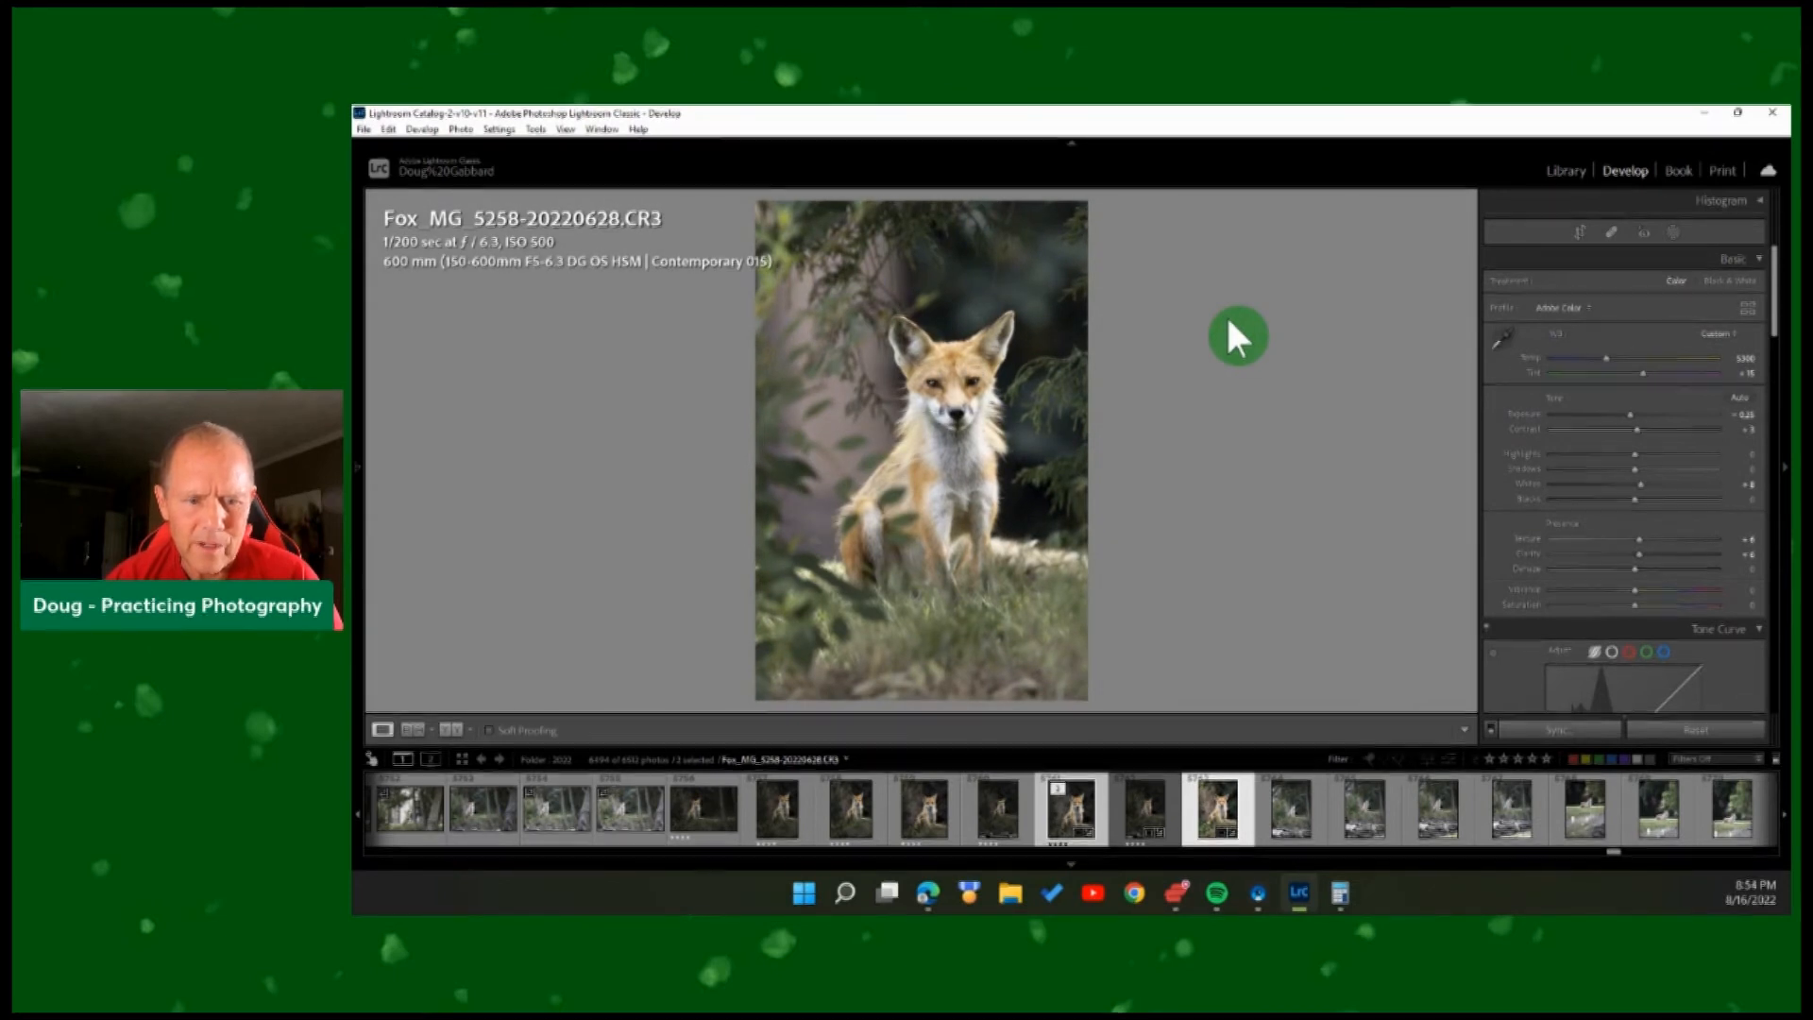
key(backslash)
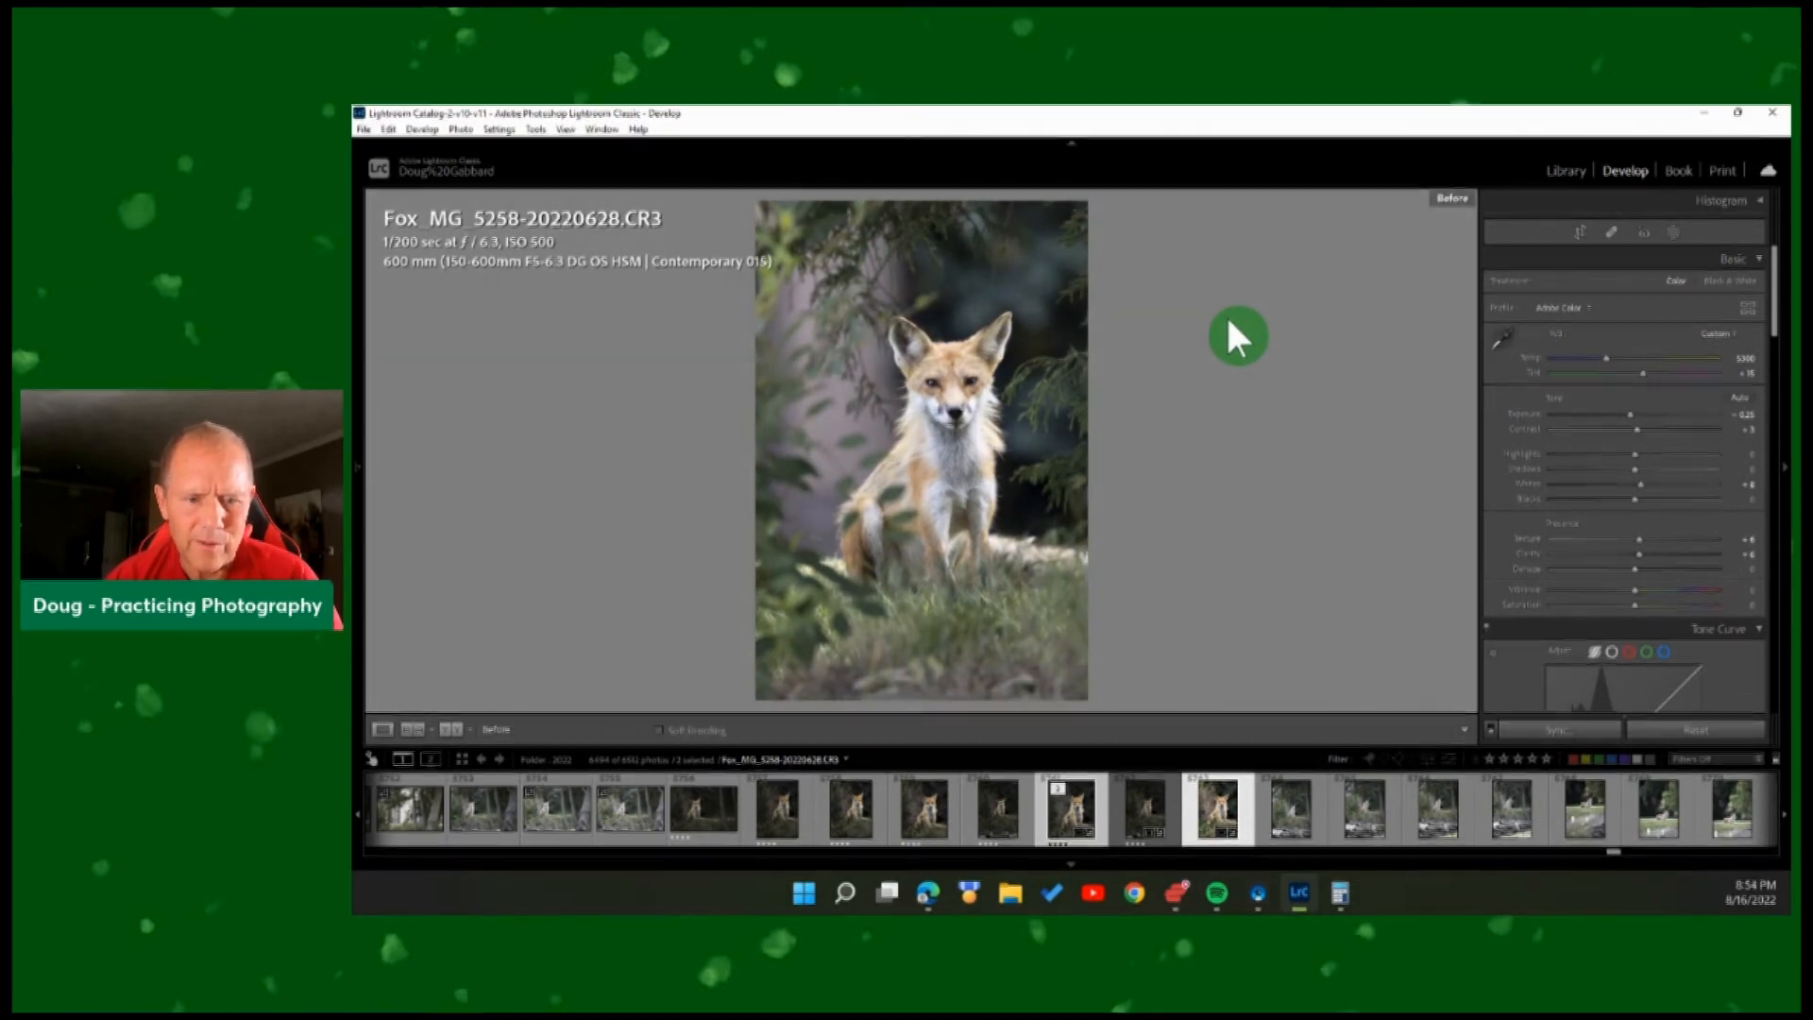
key(backslash)
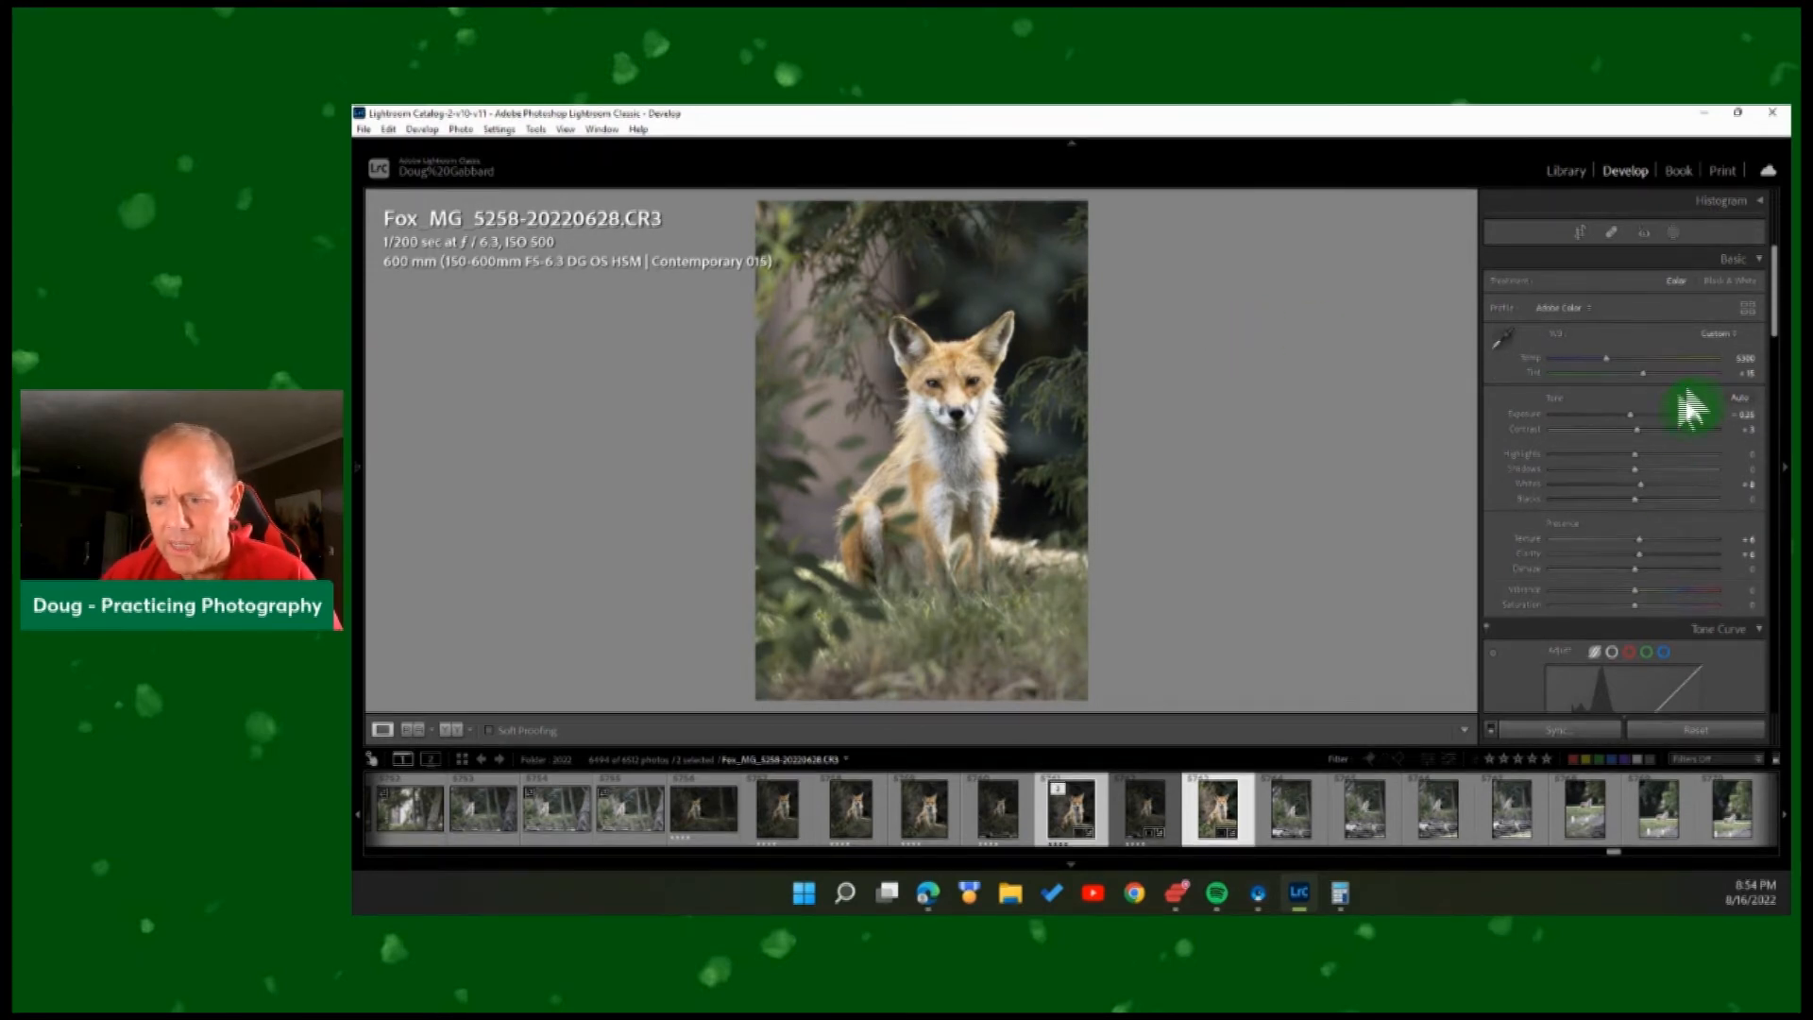
Lower the Orange saturation in the HSL adjustments to about +7.
scroll(1659, 472, down, 5)
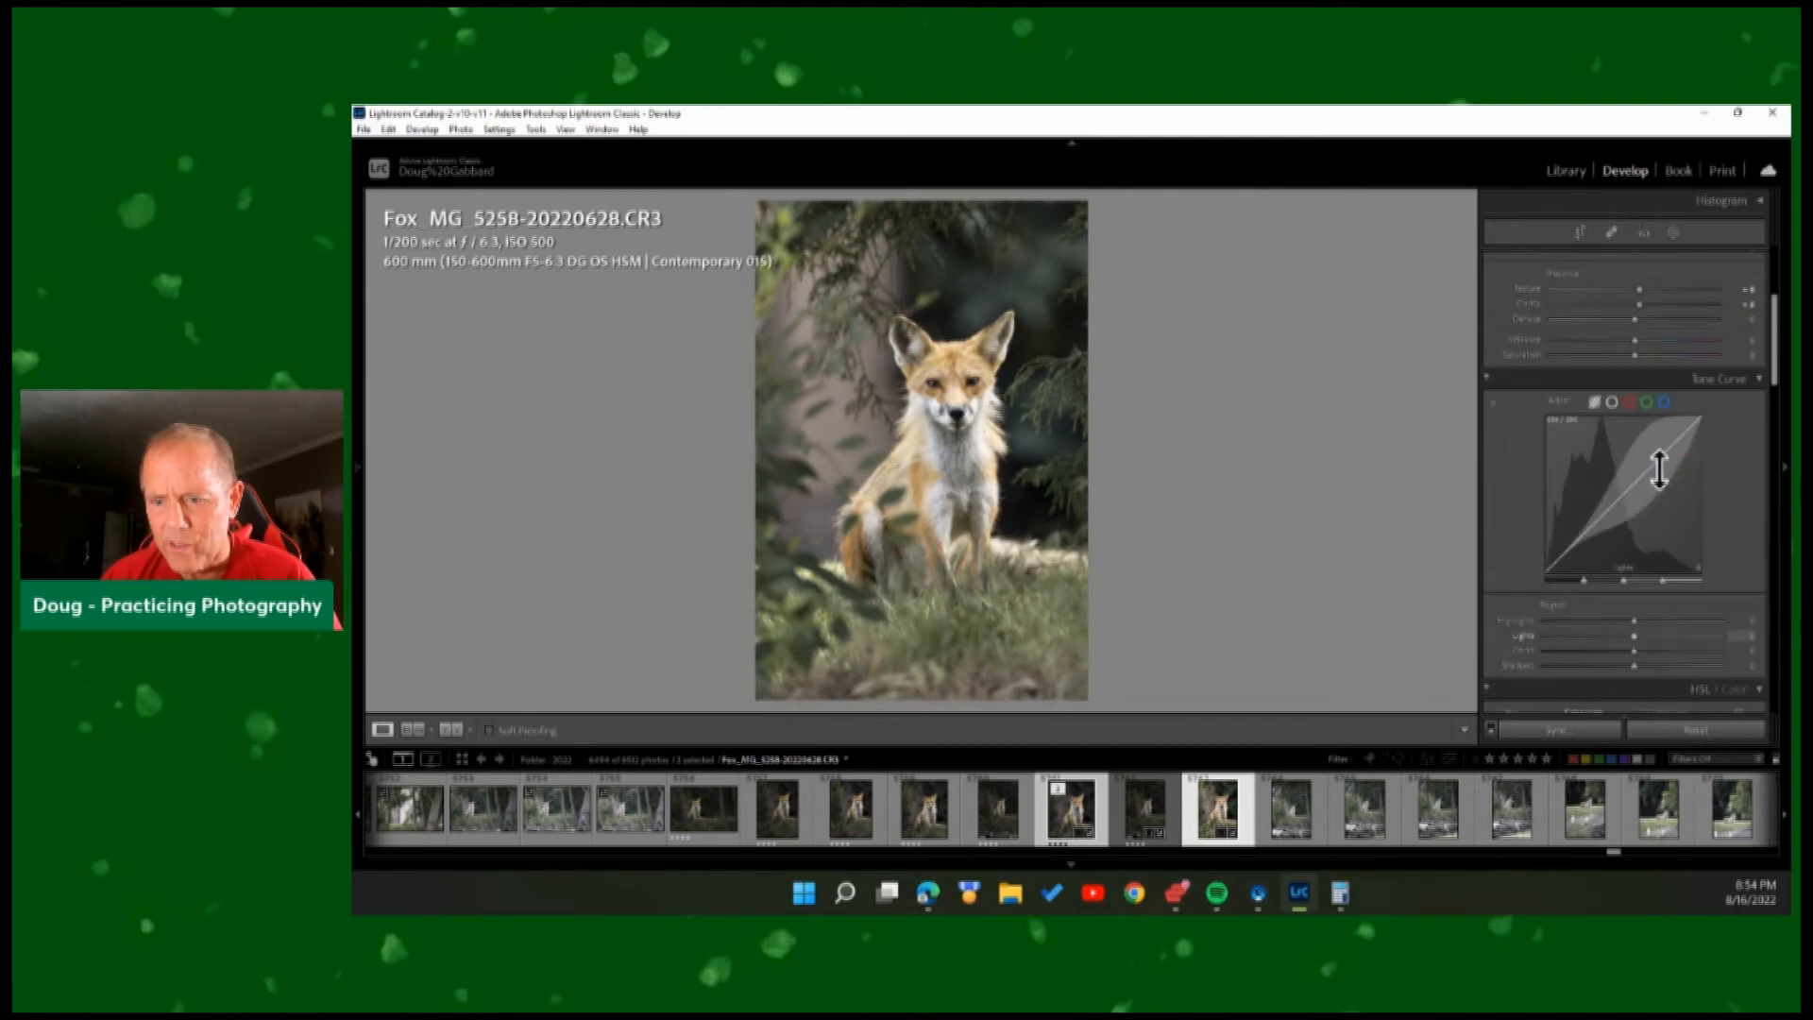
scroll(1659, 464, down, 3)
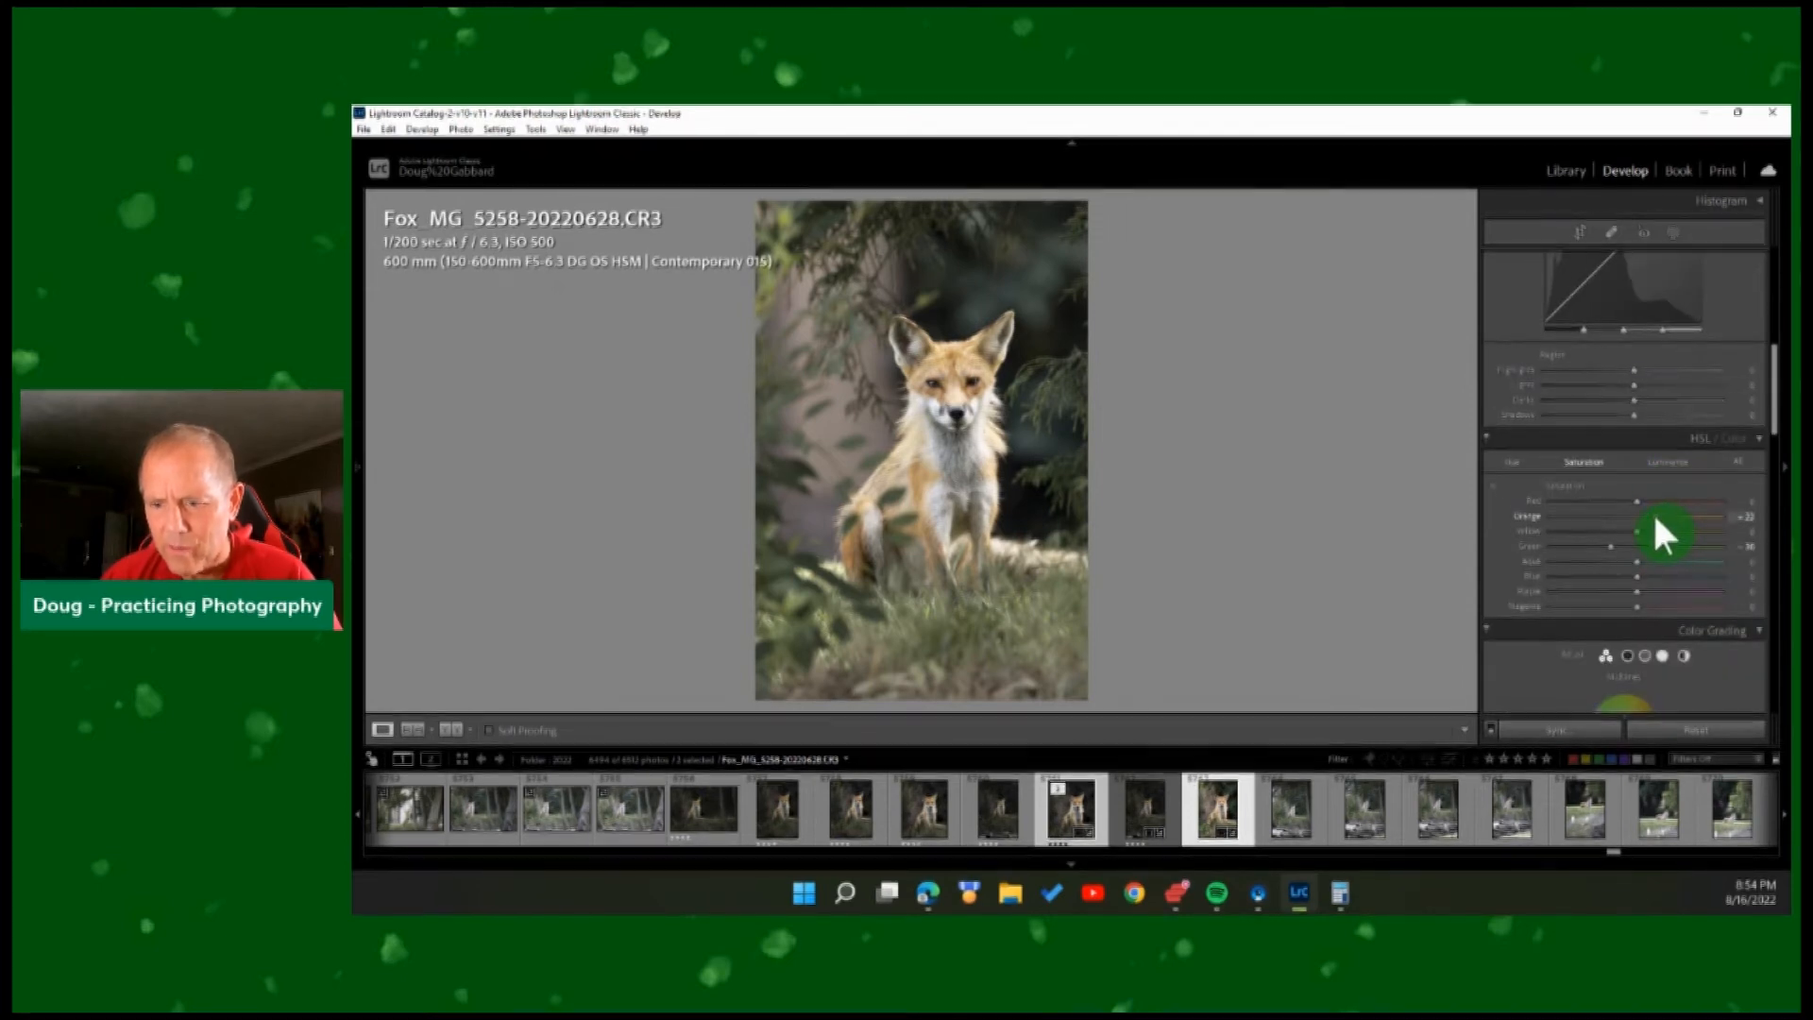
drag(1652, 517, 1644, 519)
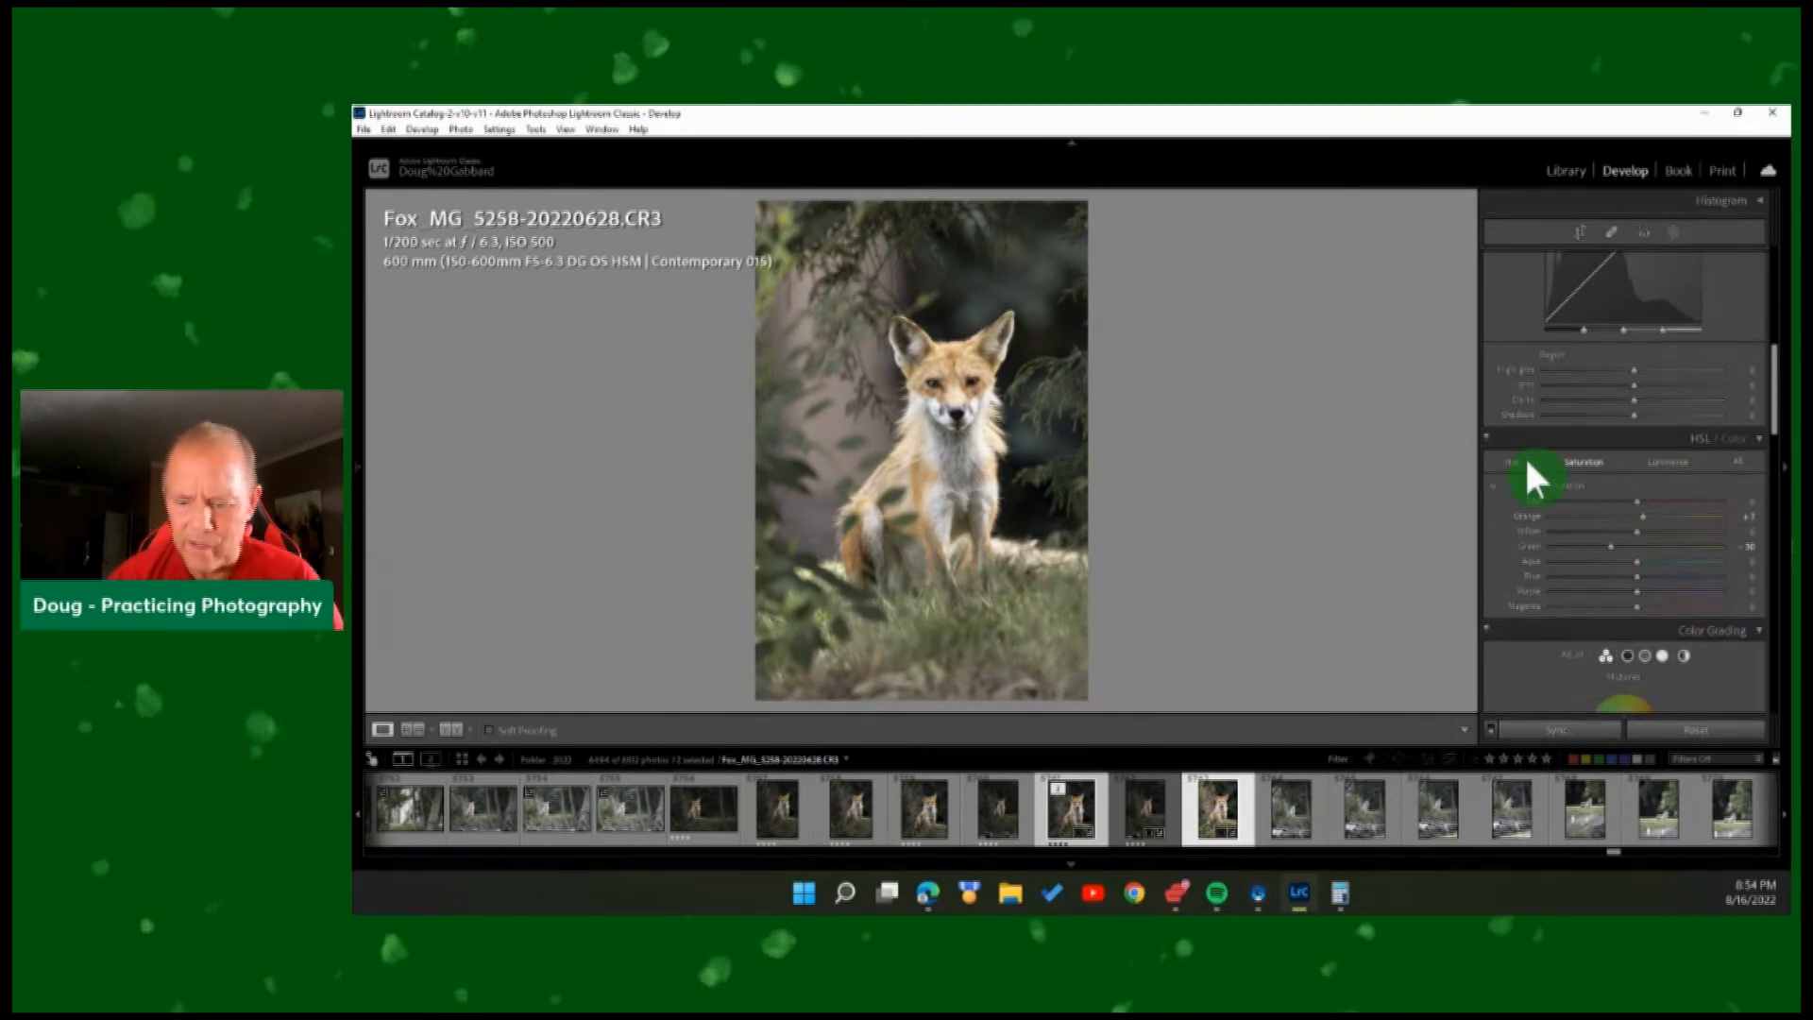
Toggle repeatedly between the before and edited views of the fox photo to check the color changes, ending on the edited view.
key(backslash)
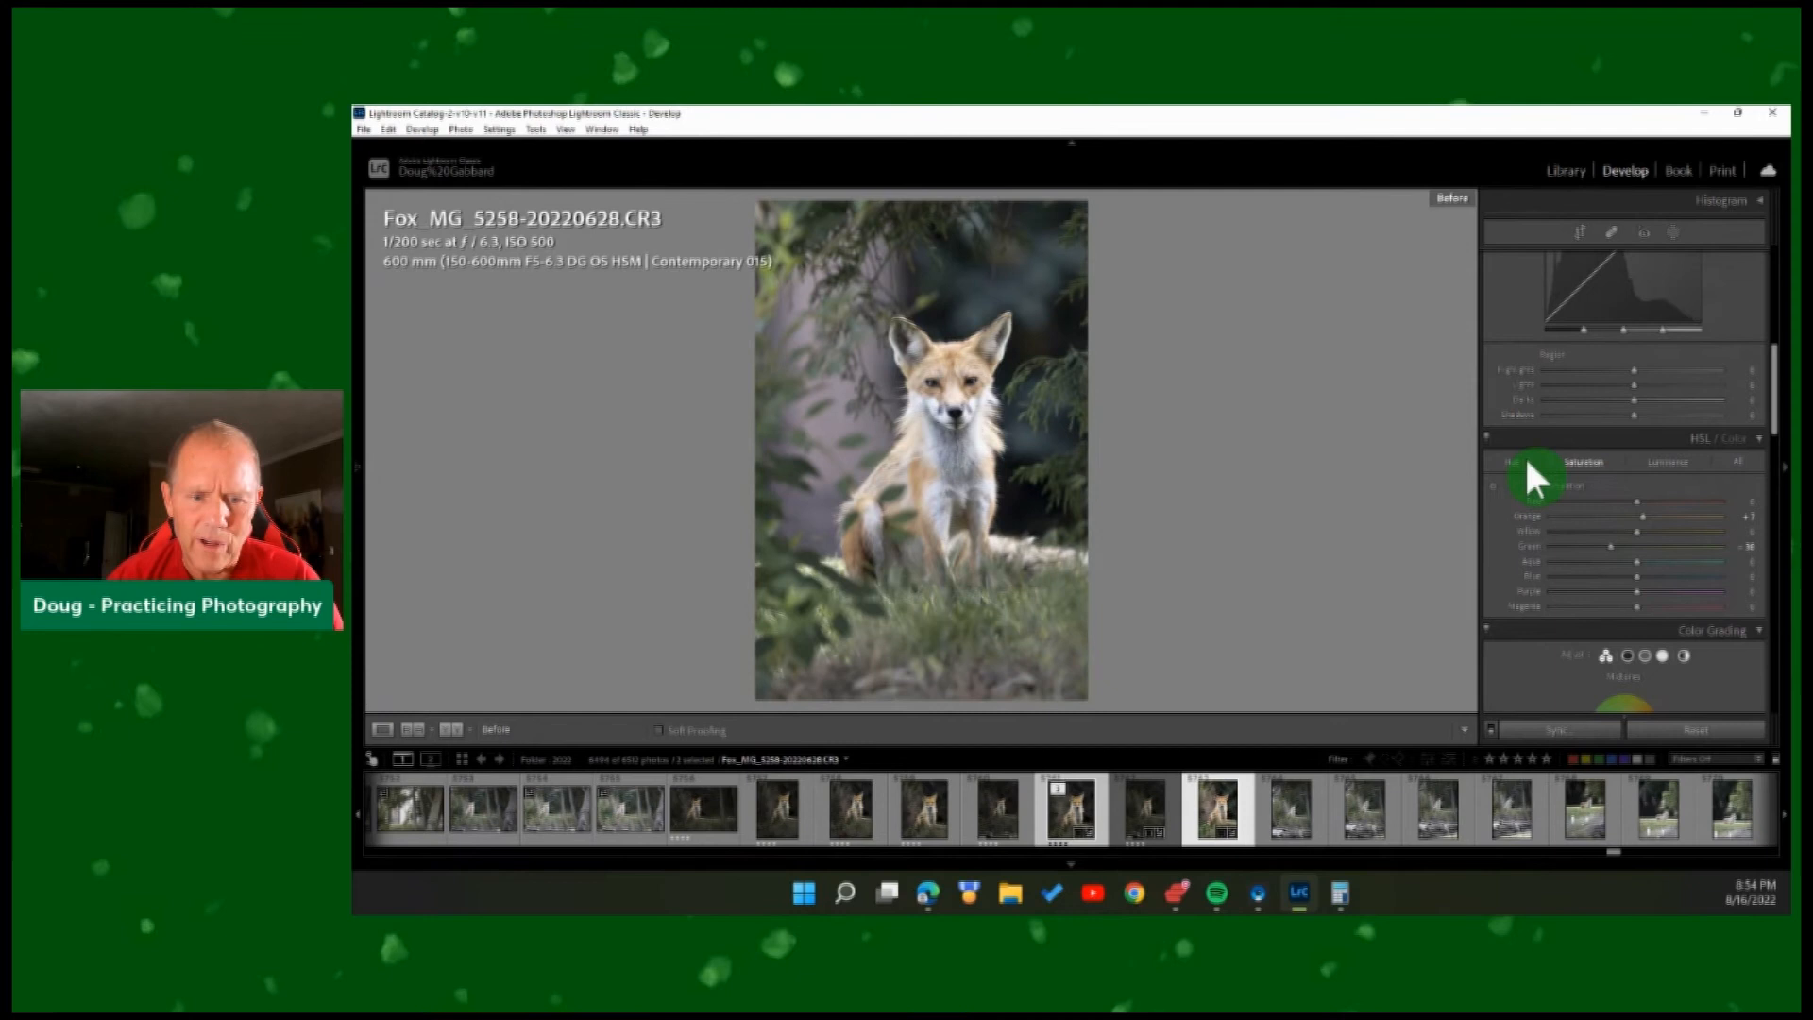
key(backslash)
key(backslash)
key(backslash)
key(backslash)
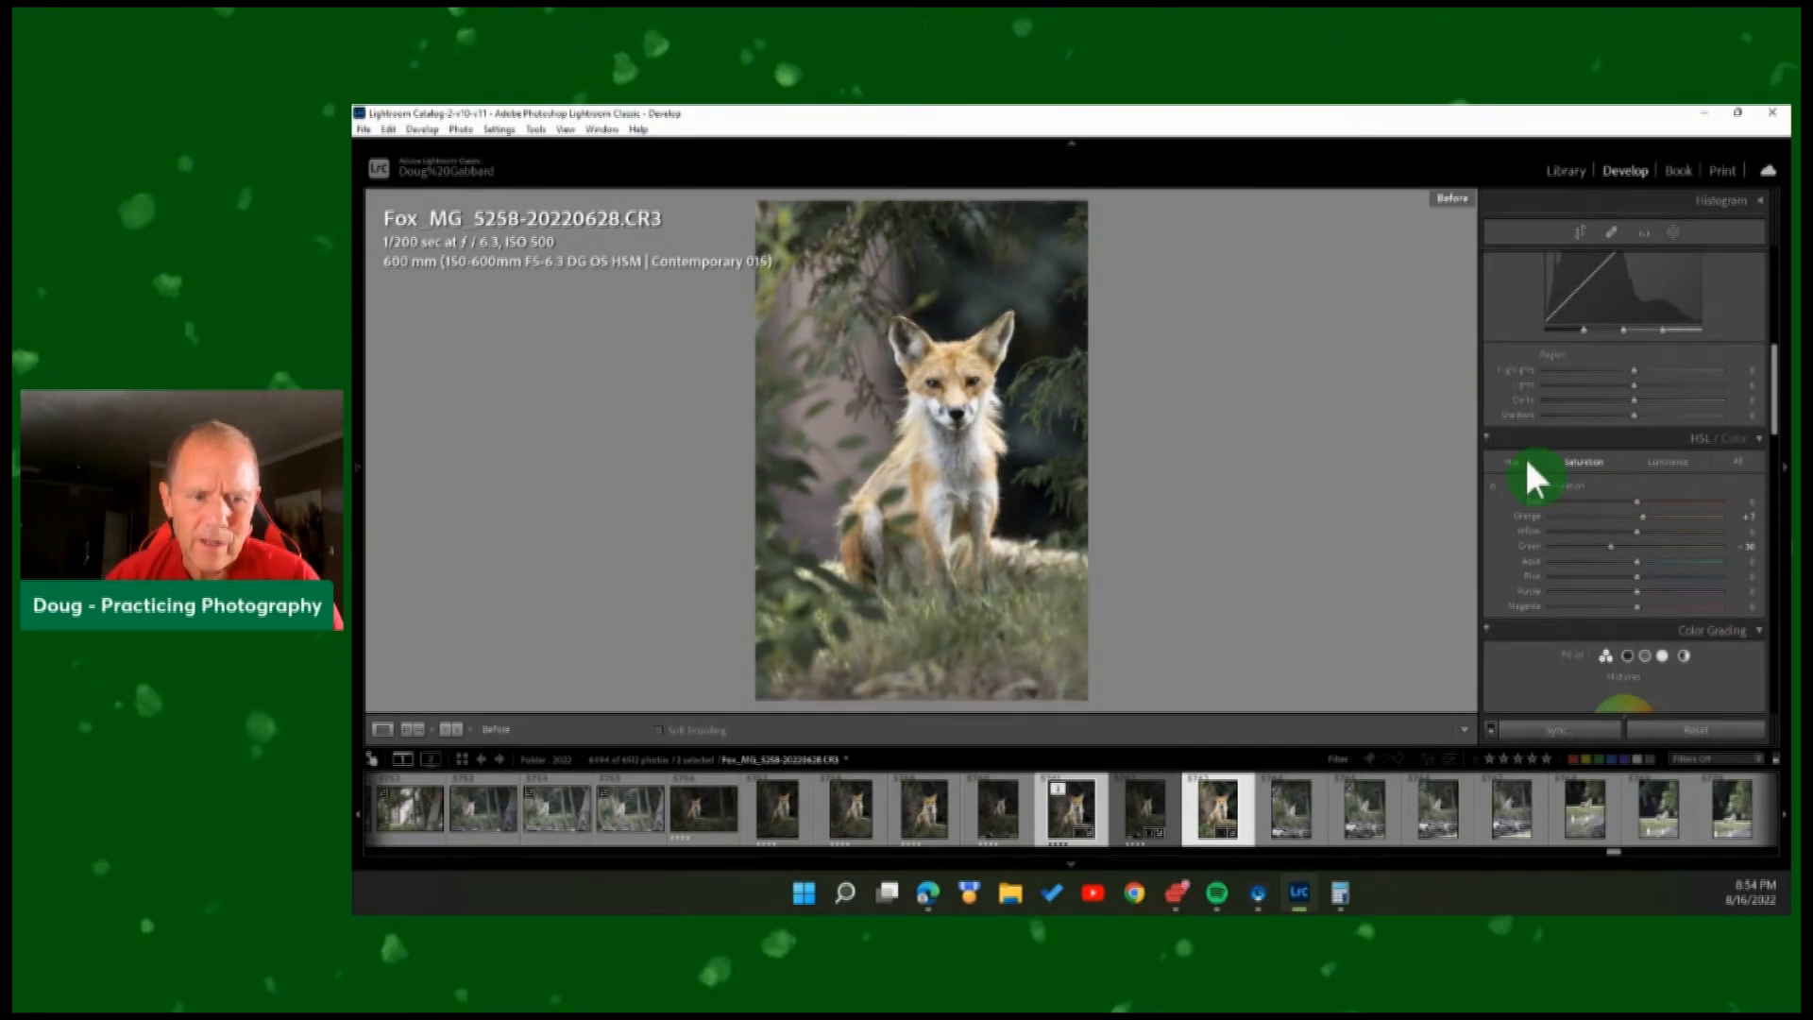
key(backslash)
key(backslash)
key(backslash)
key(backslash)
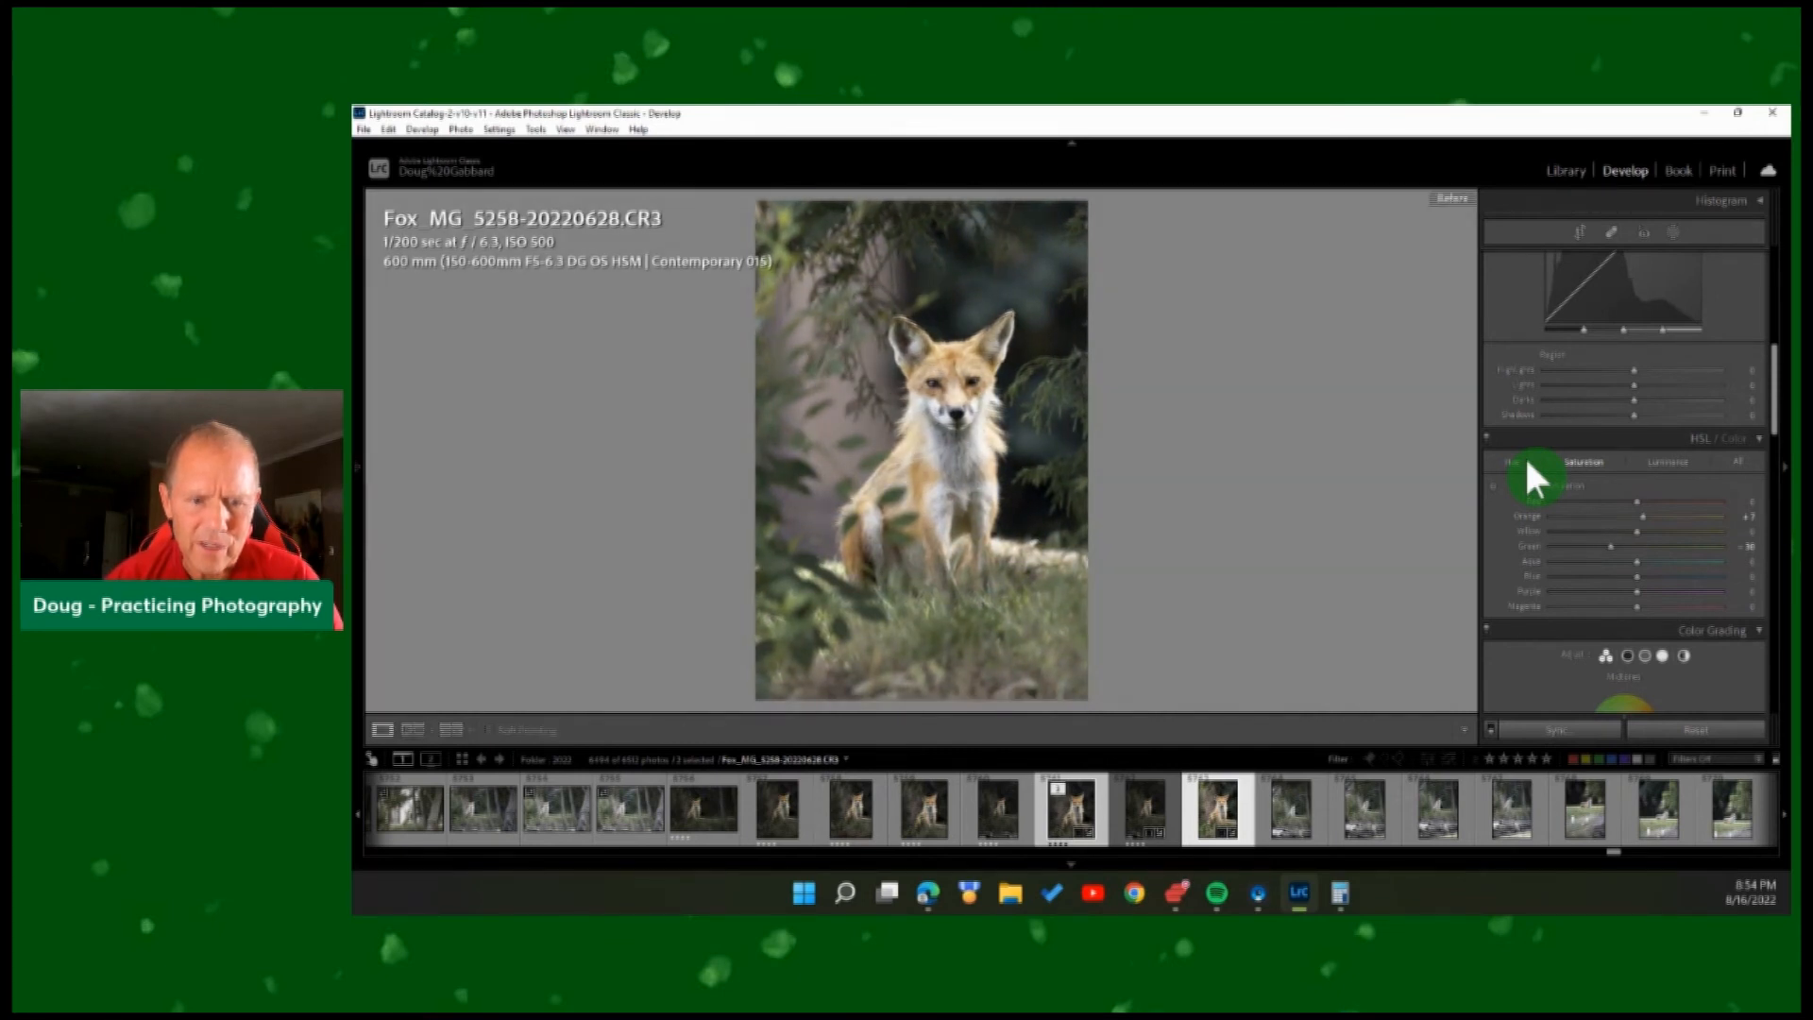
key(backslash)
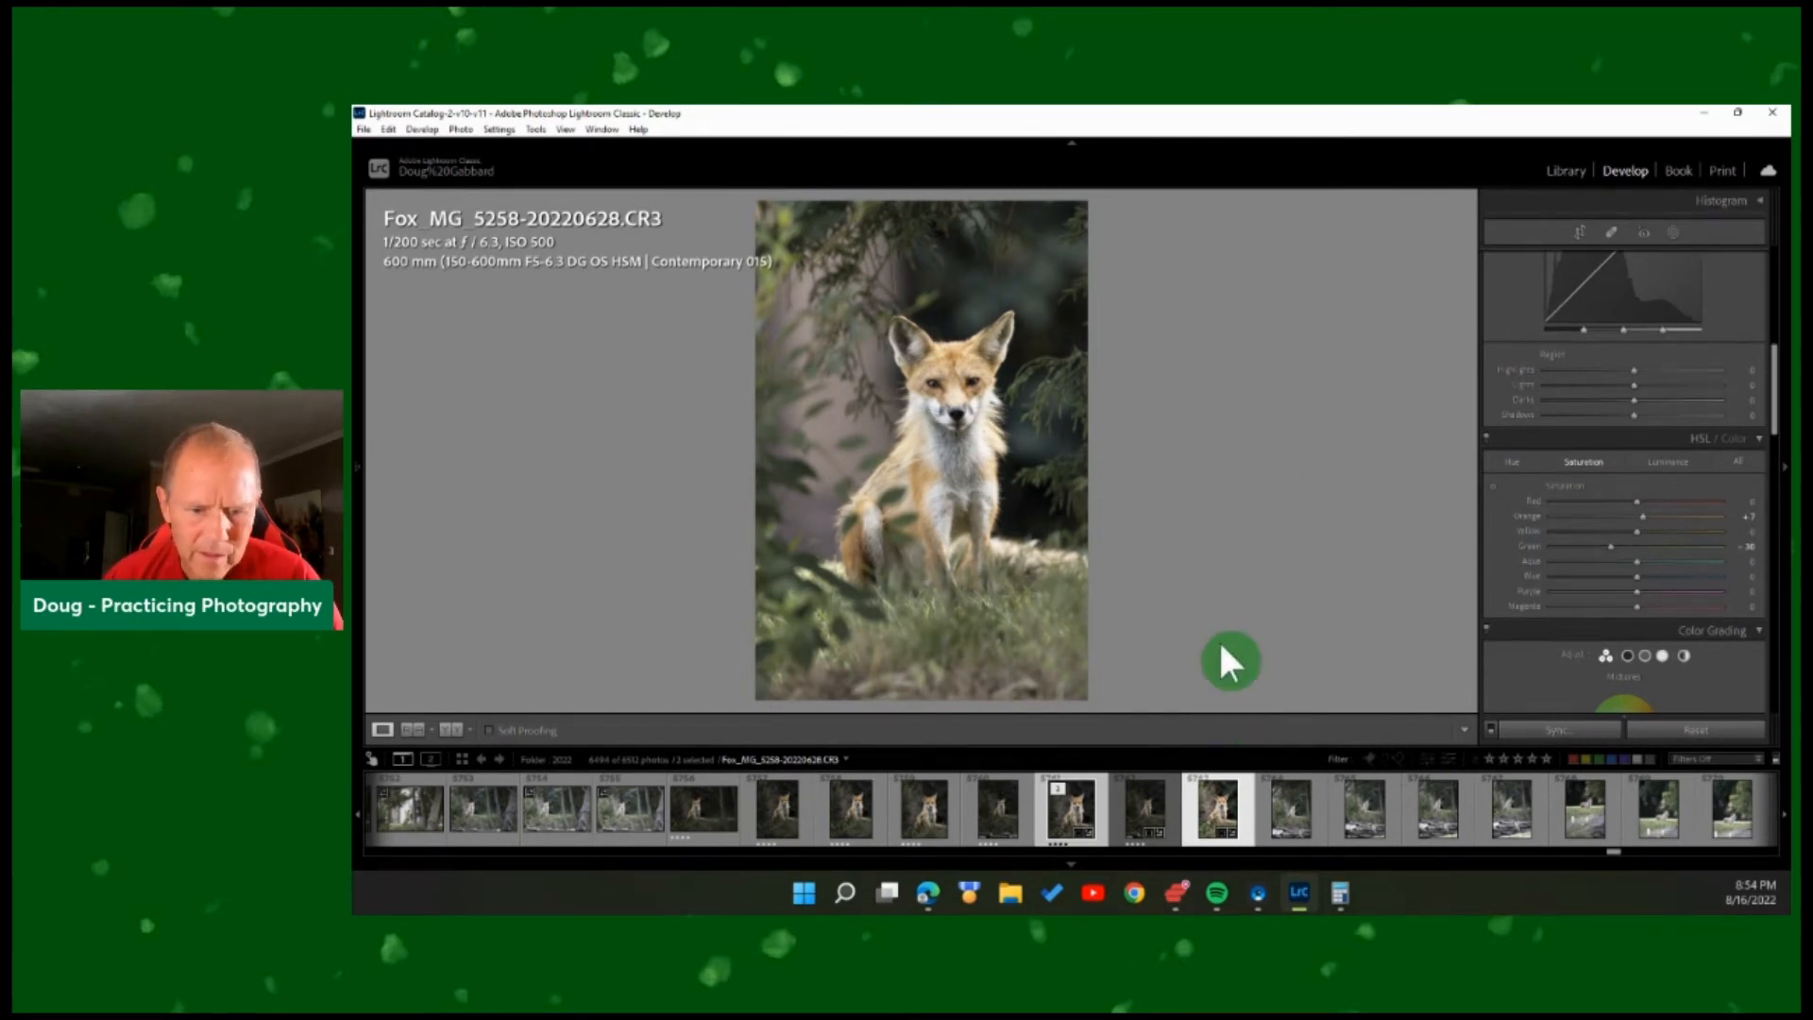
Switch to the Library module and review the fox print exports and Photoshop edit one by one, ending on Fox_MG_5258-20220628.CR3.
click(770, 808)
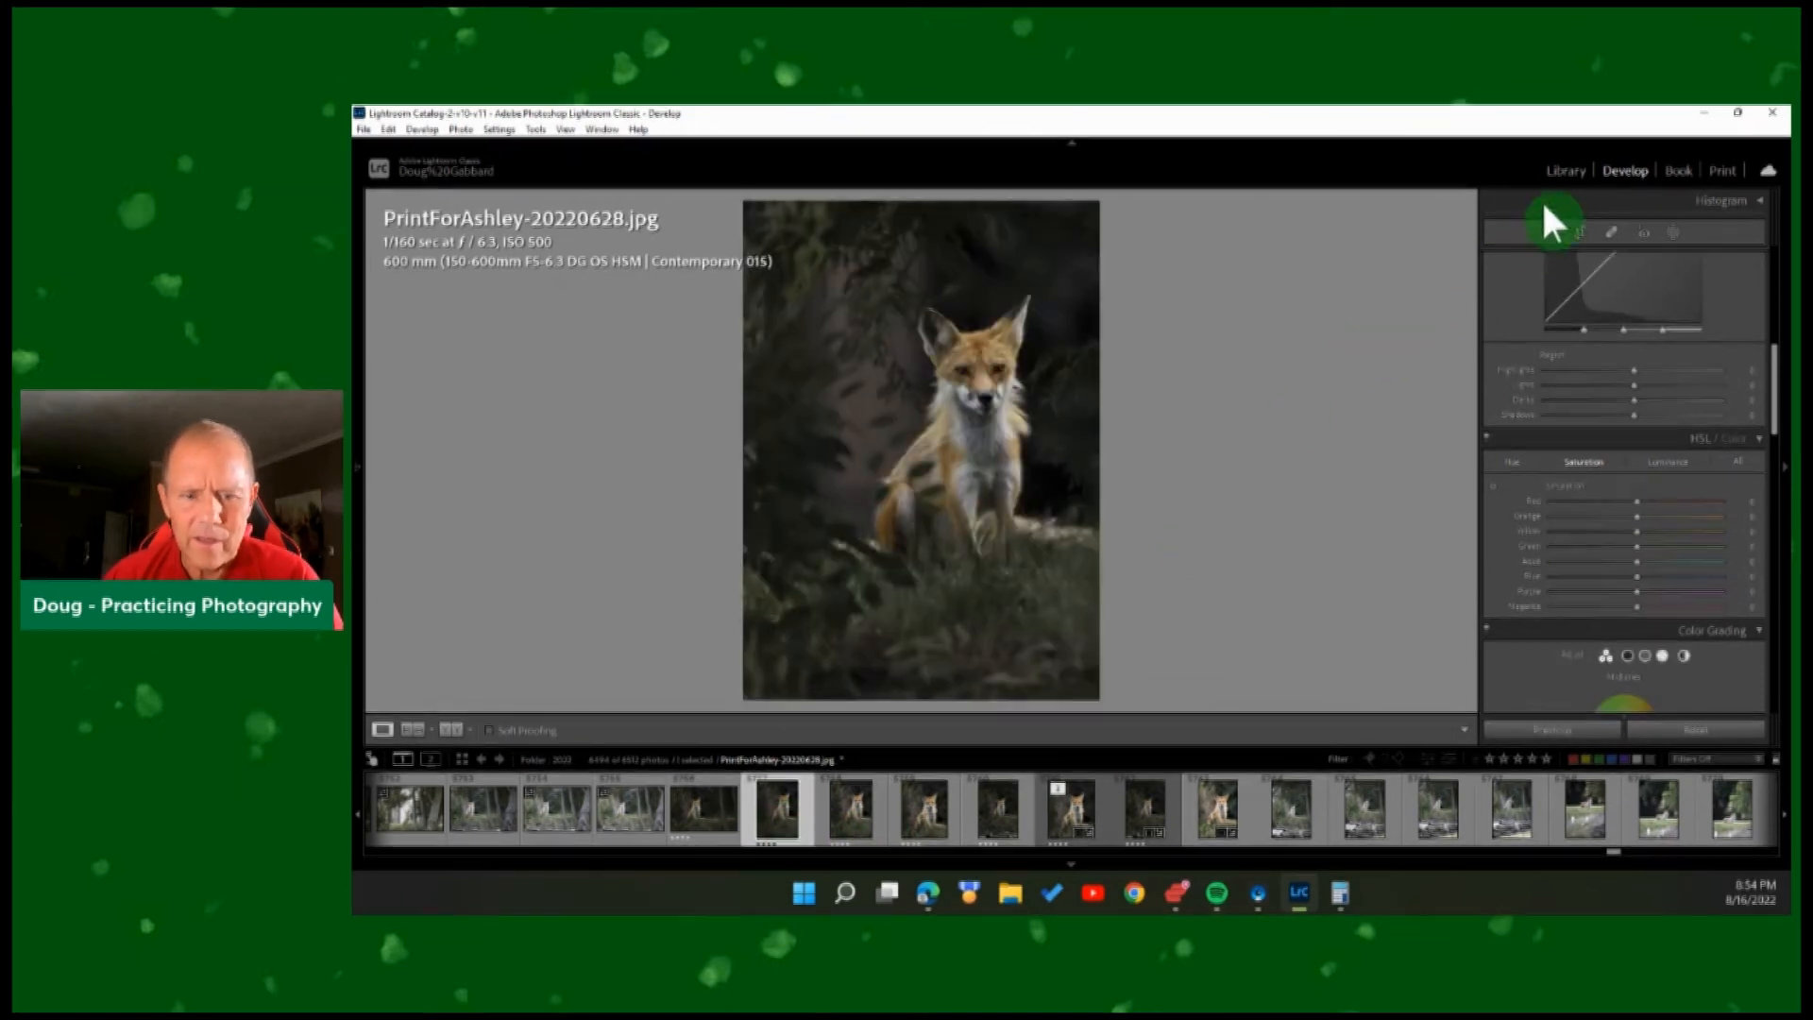
click(1565, 170)
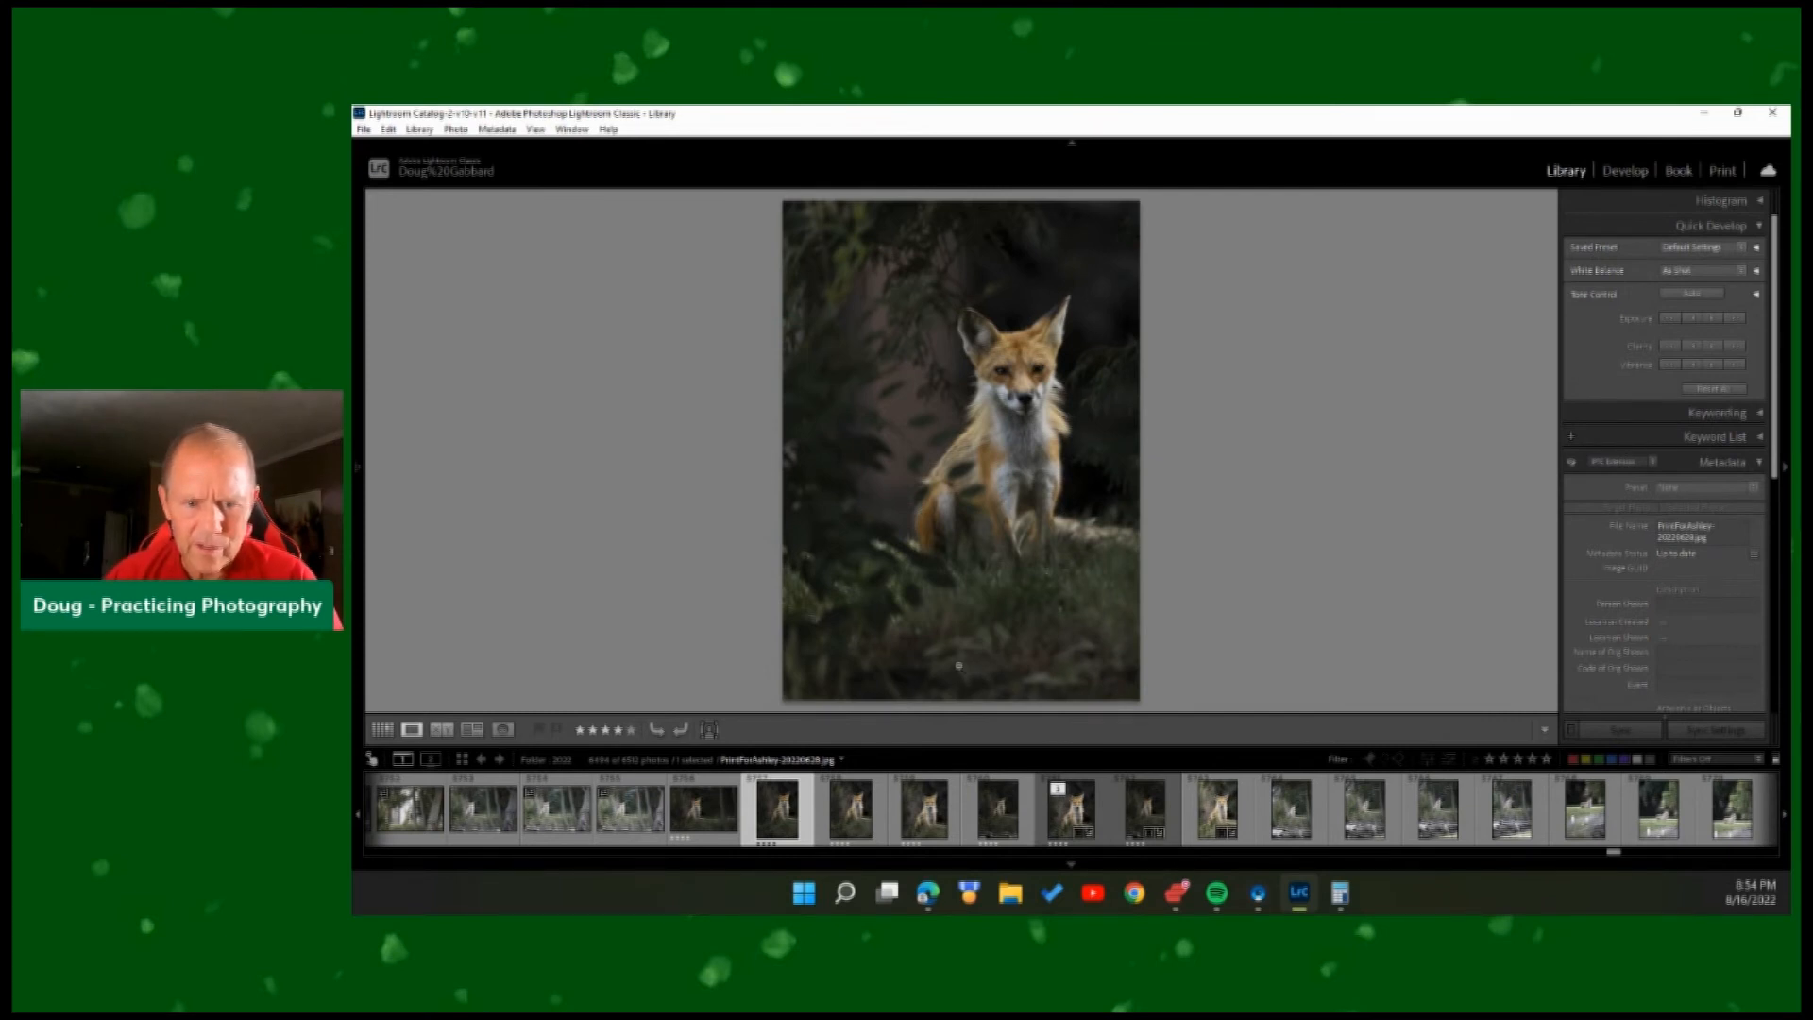
click(861, 819)
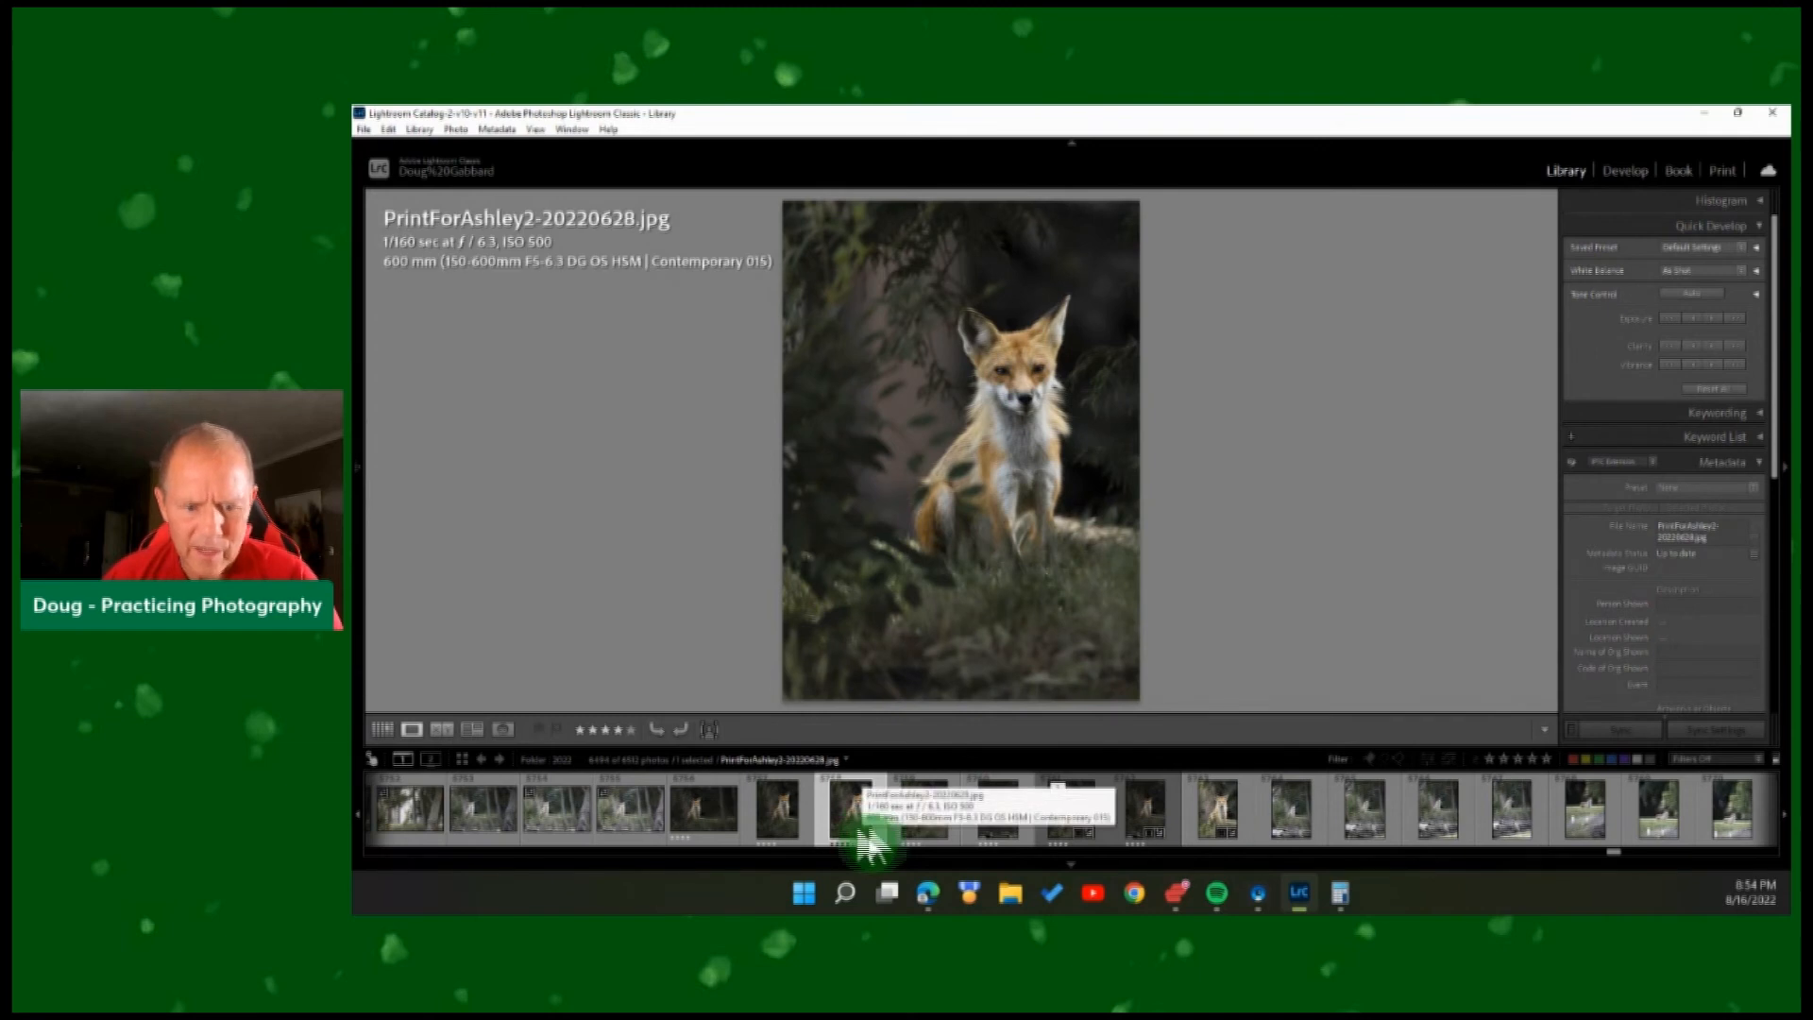
click(912, 814)
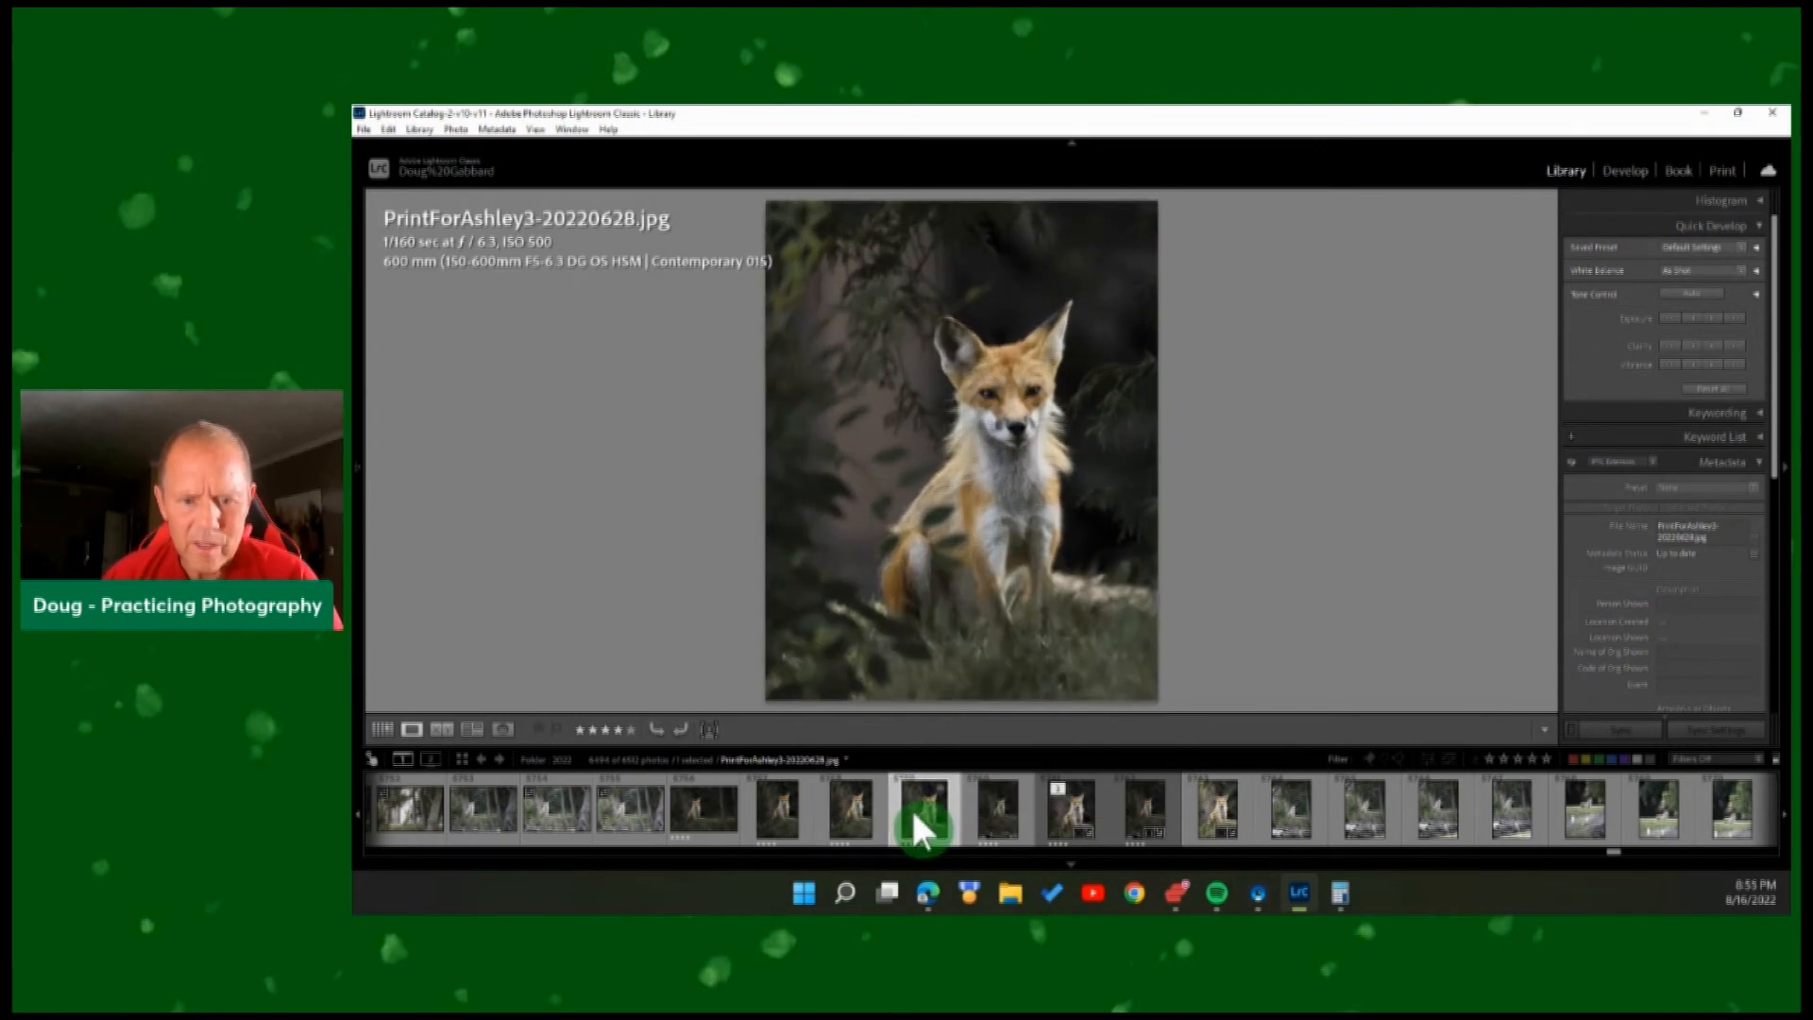
click(995, 823)
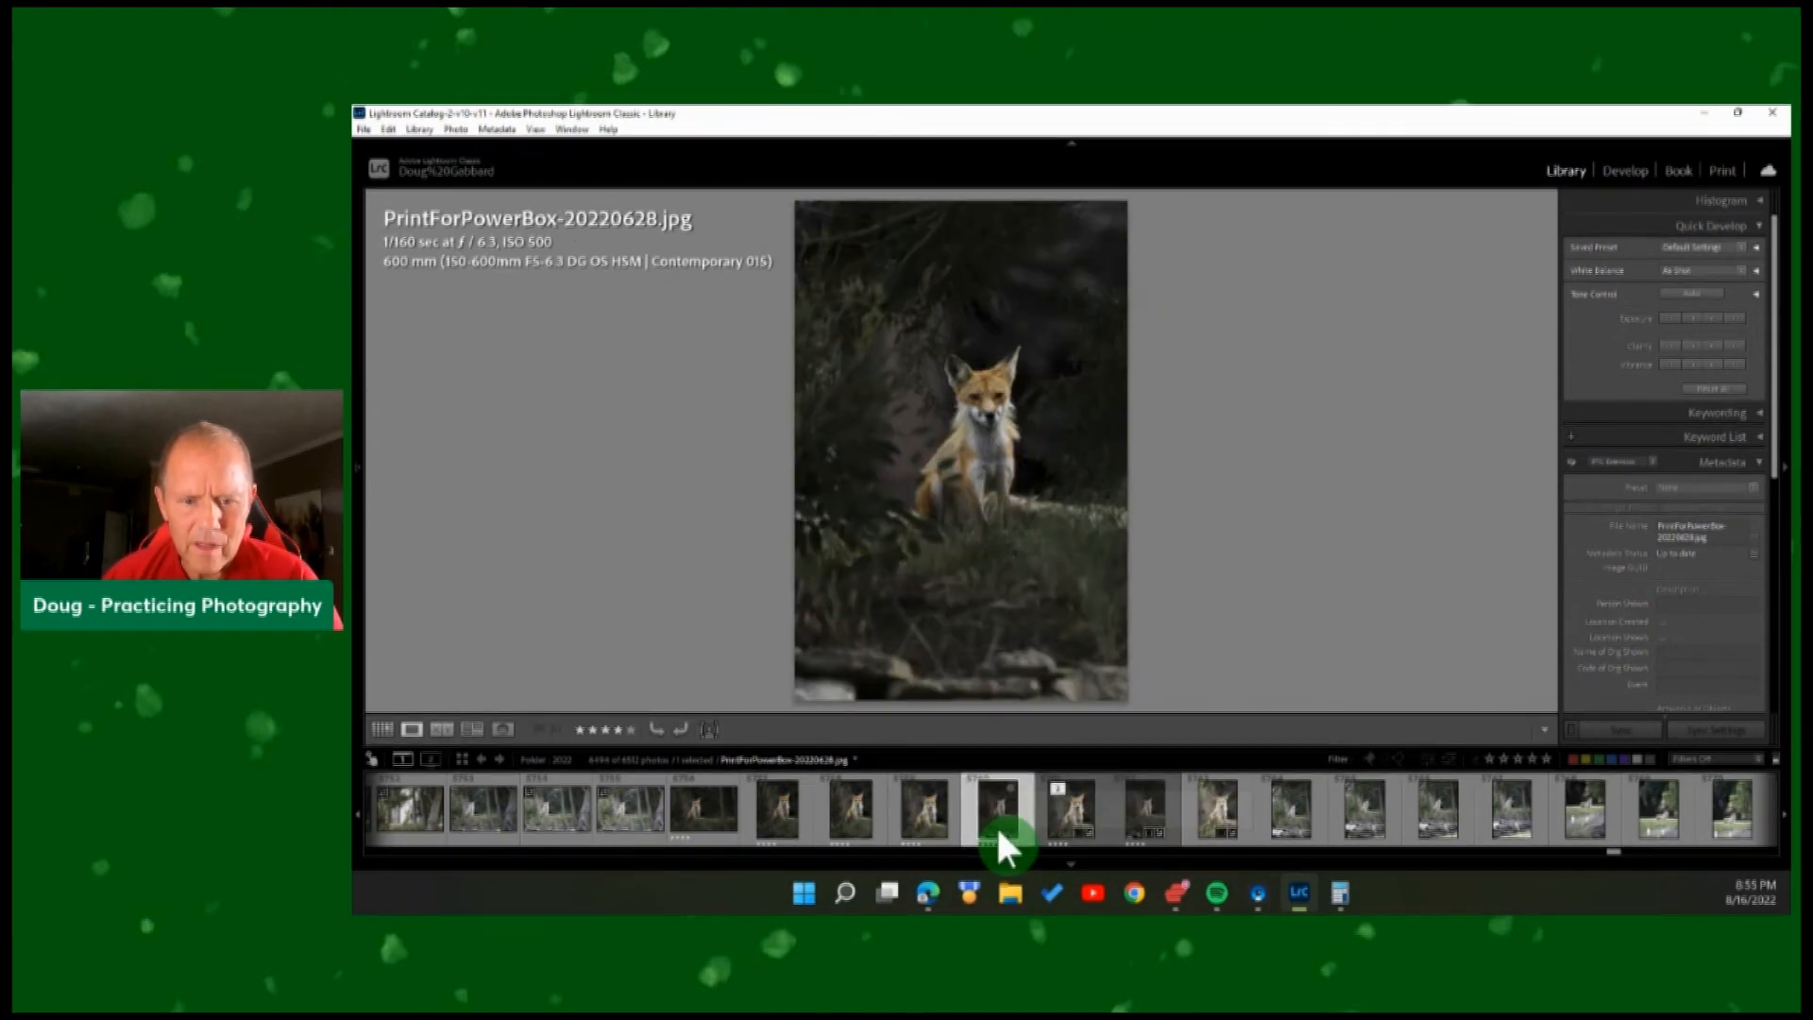
click(1062, 823)
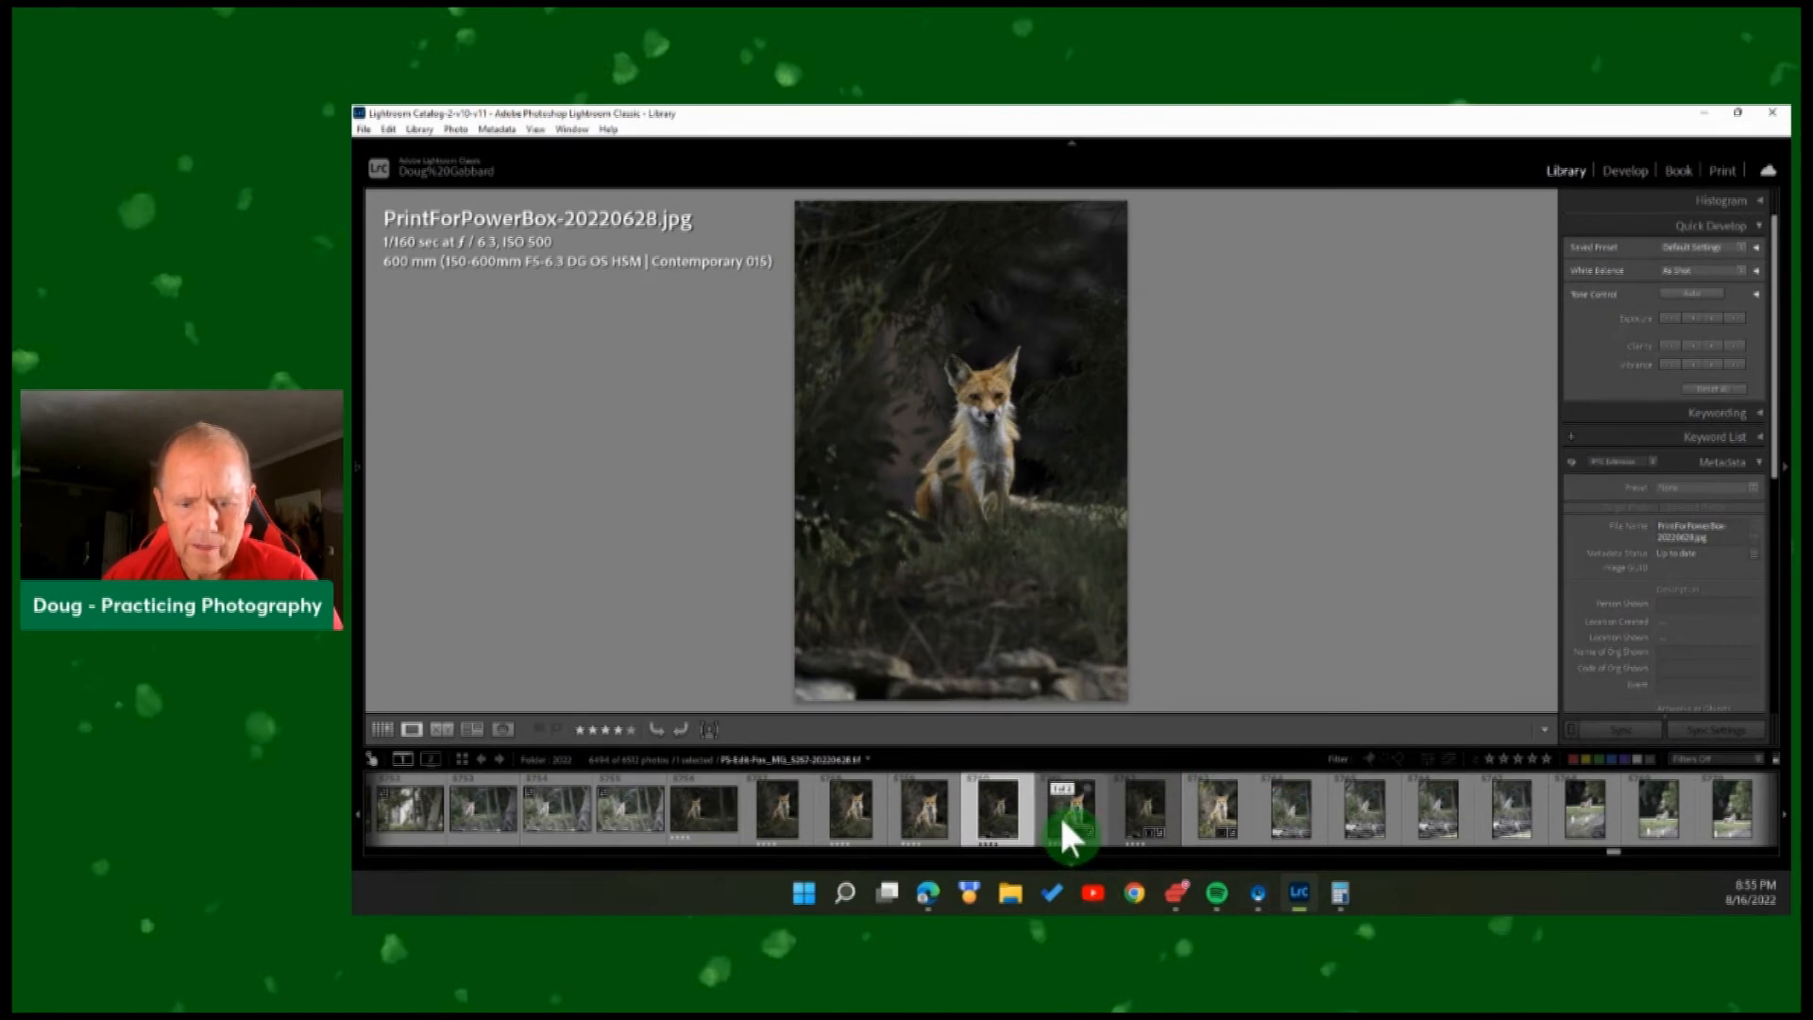
click(1142, 810)
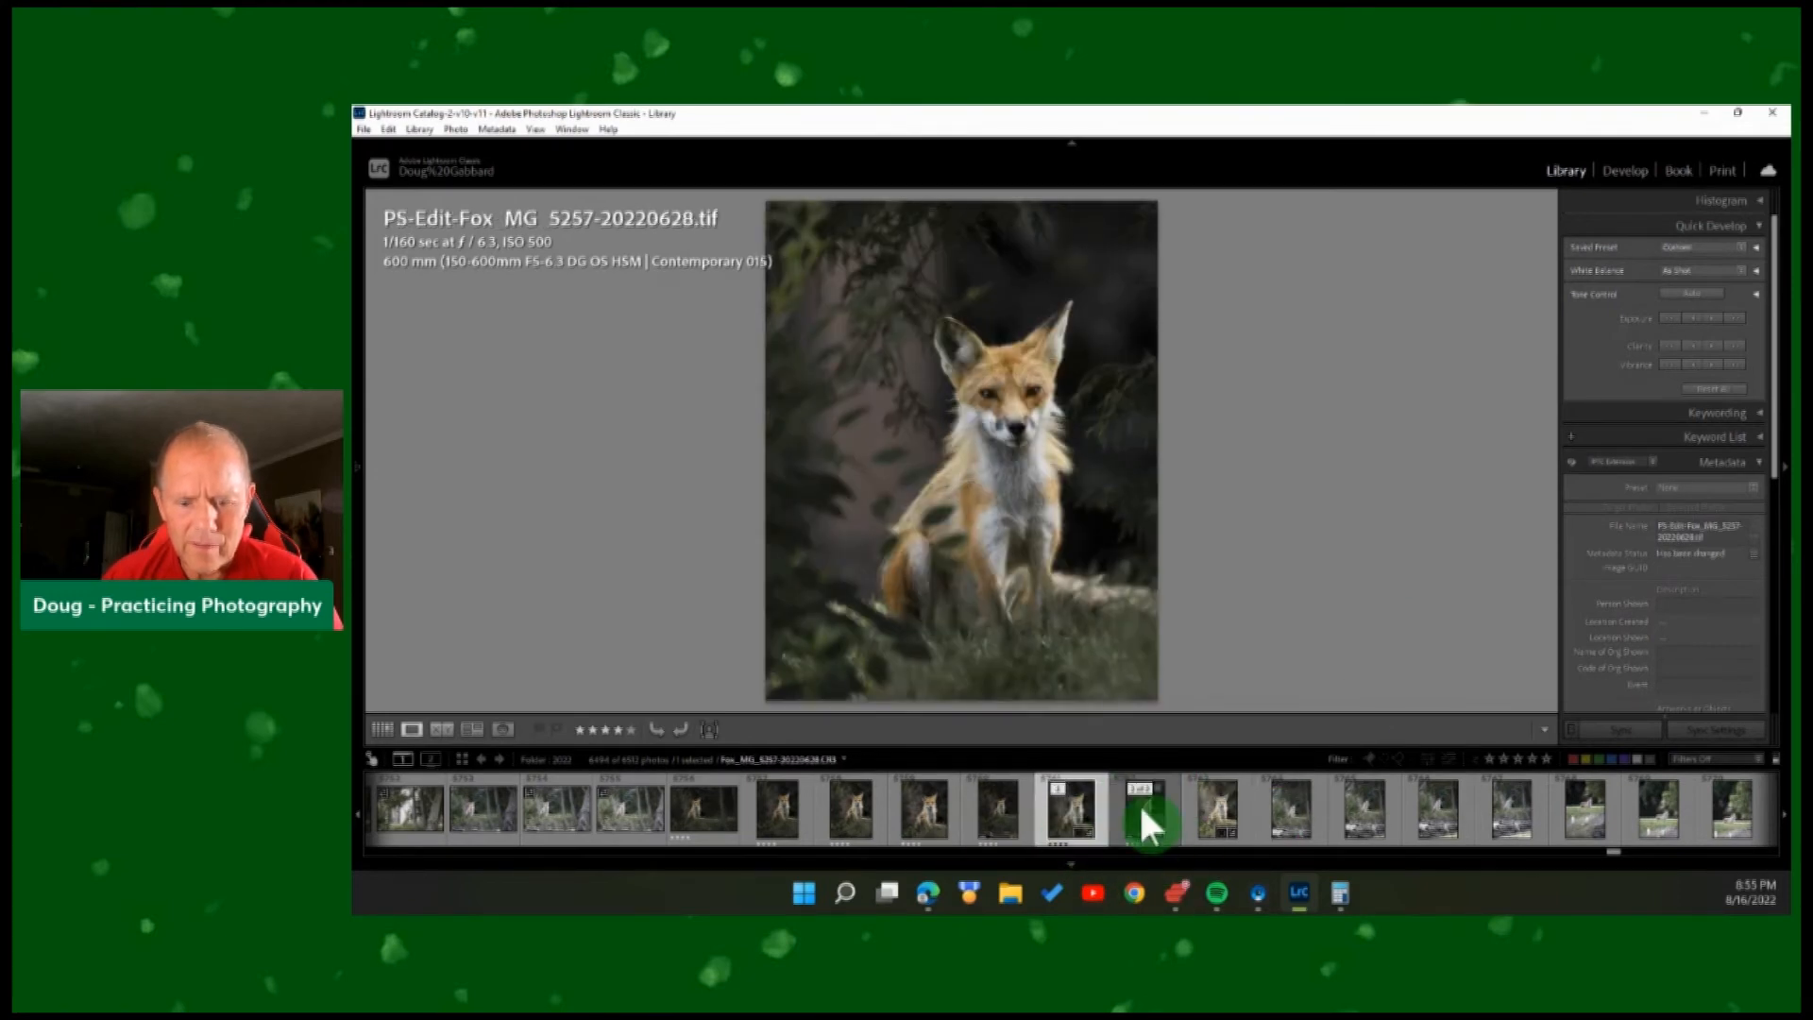
click(1218, 817)
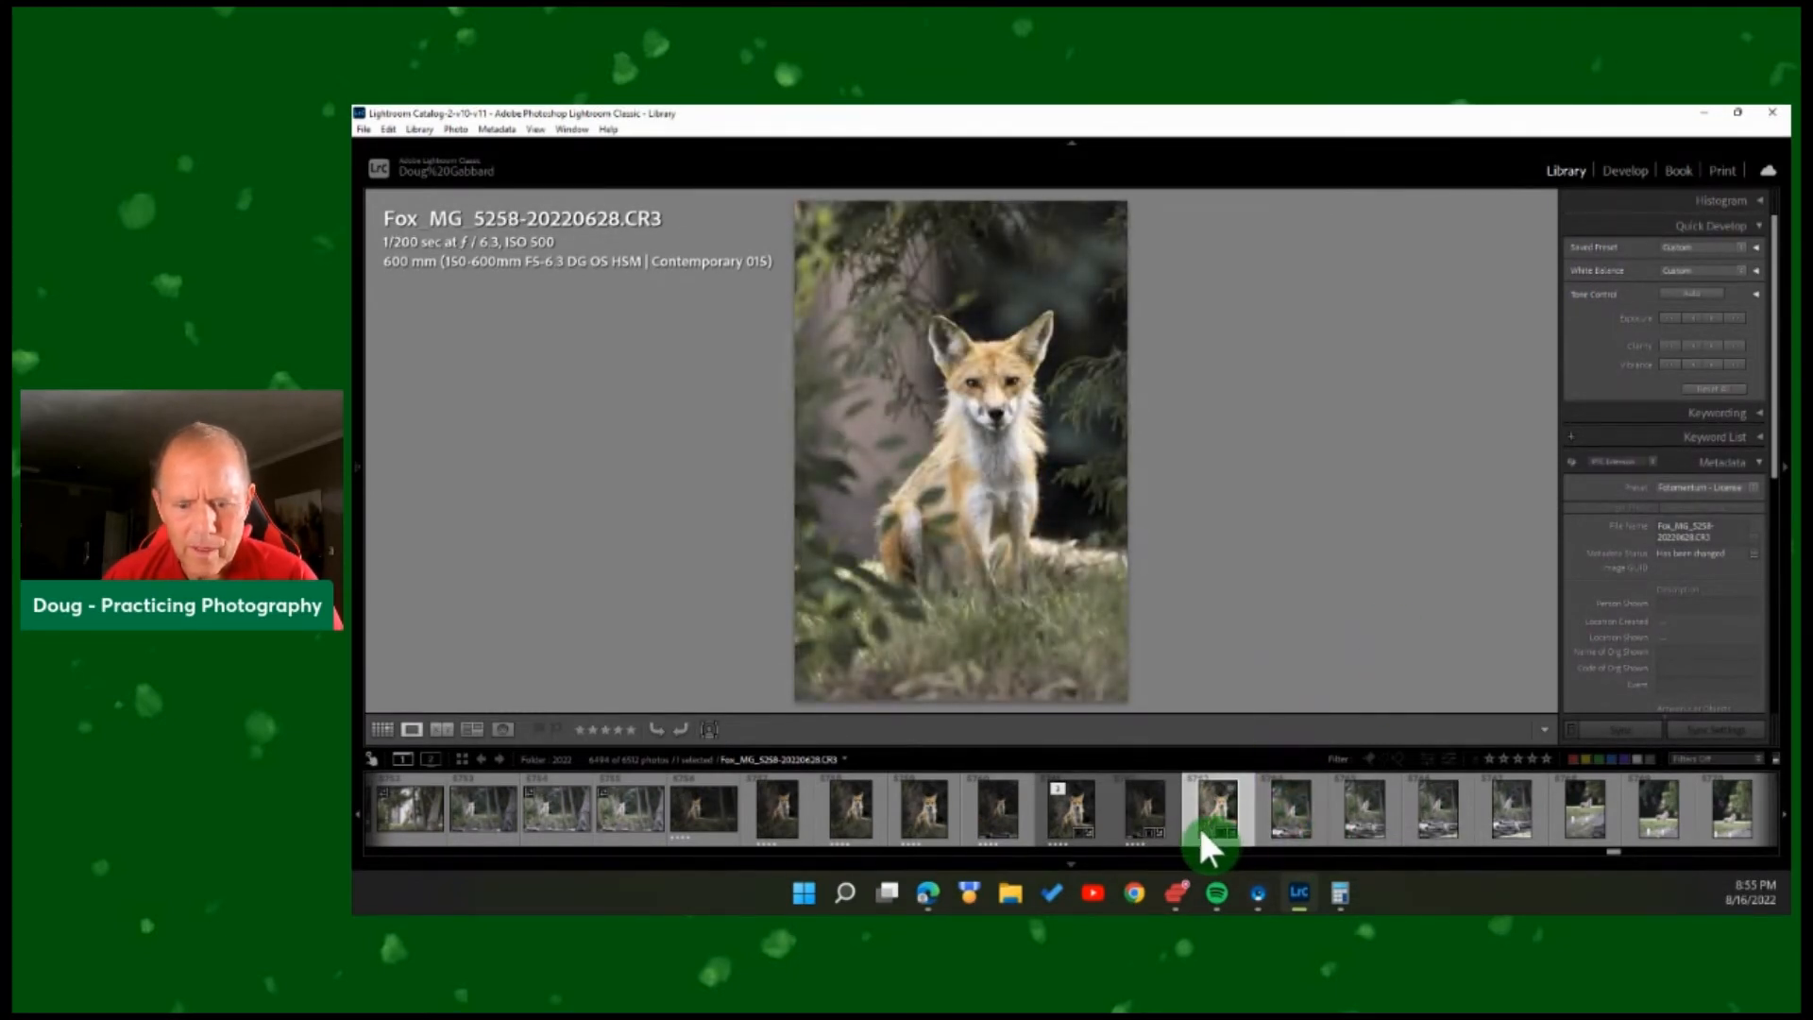
click(1165, 813)
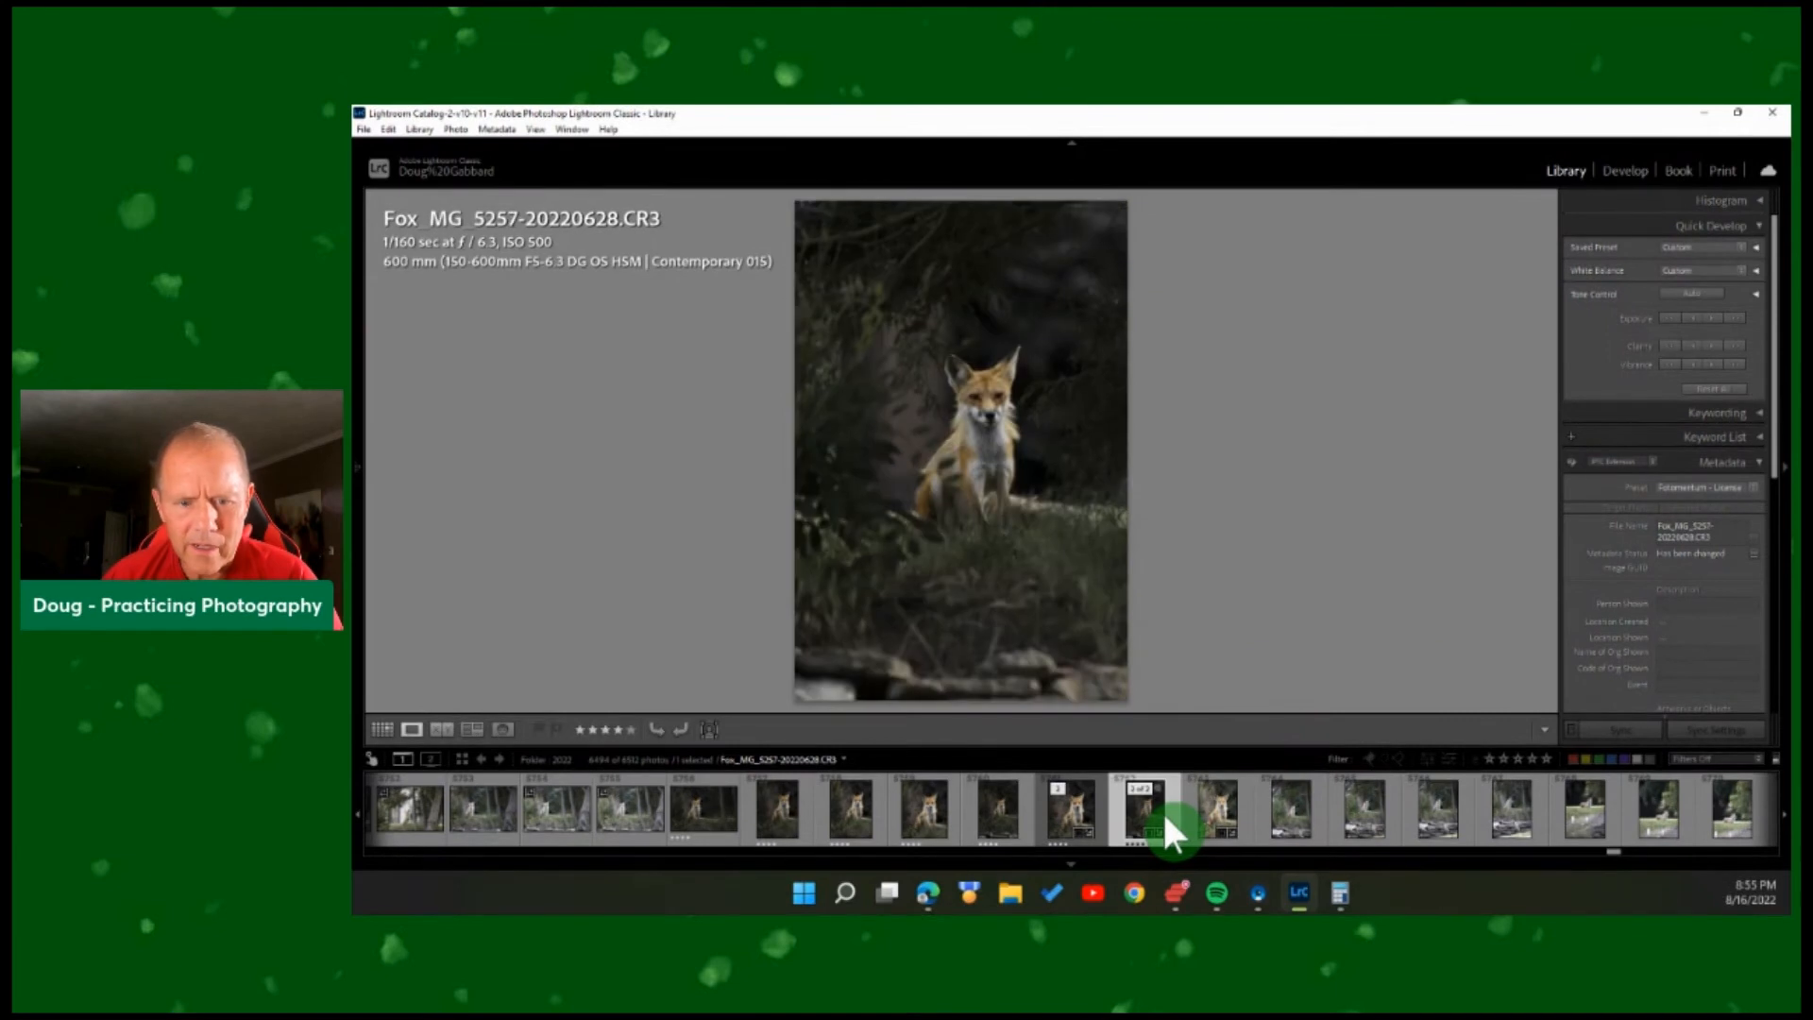
click(1216, 812)
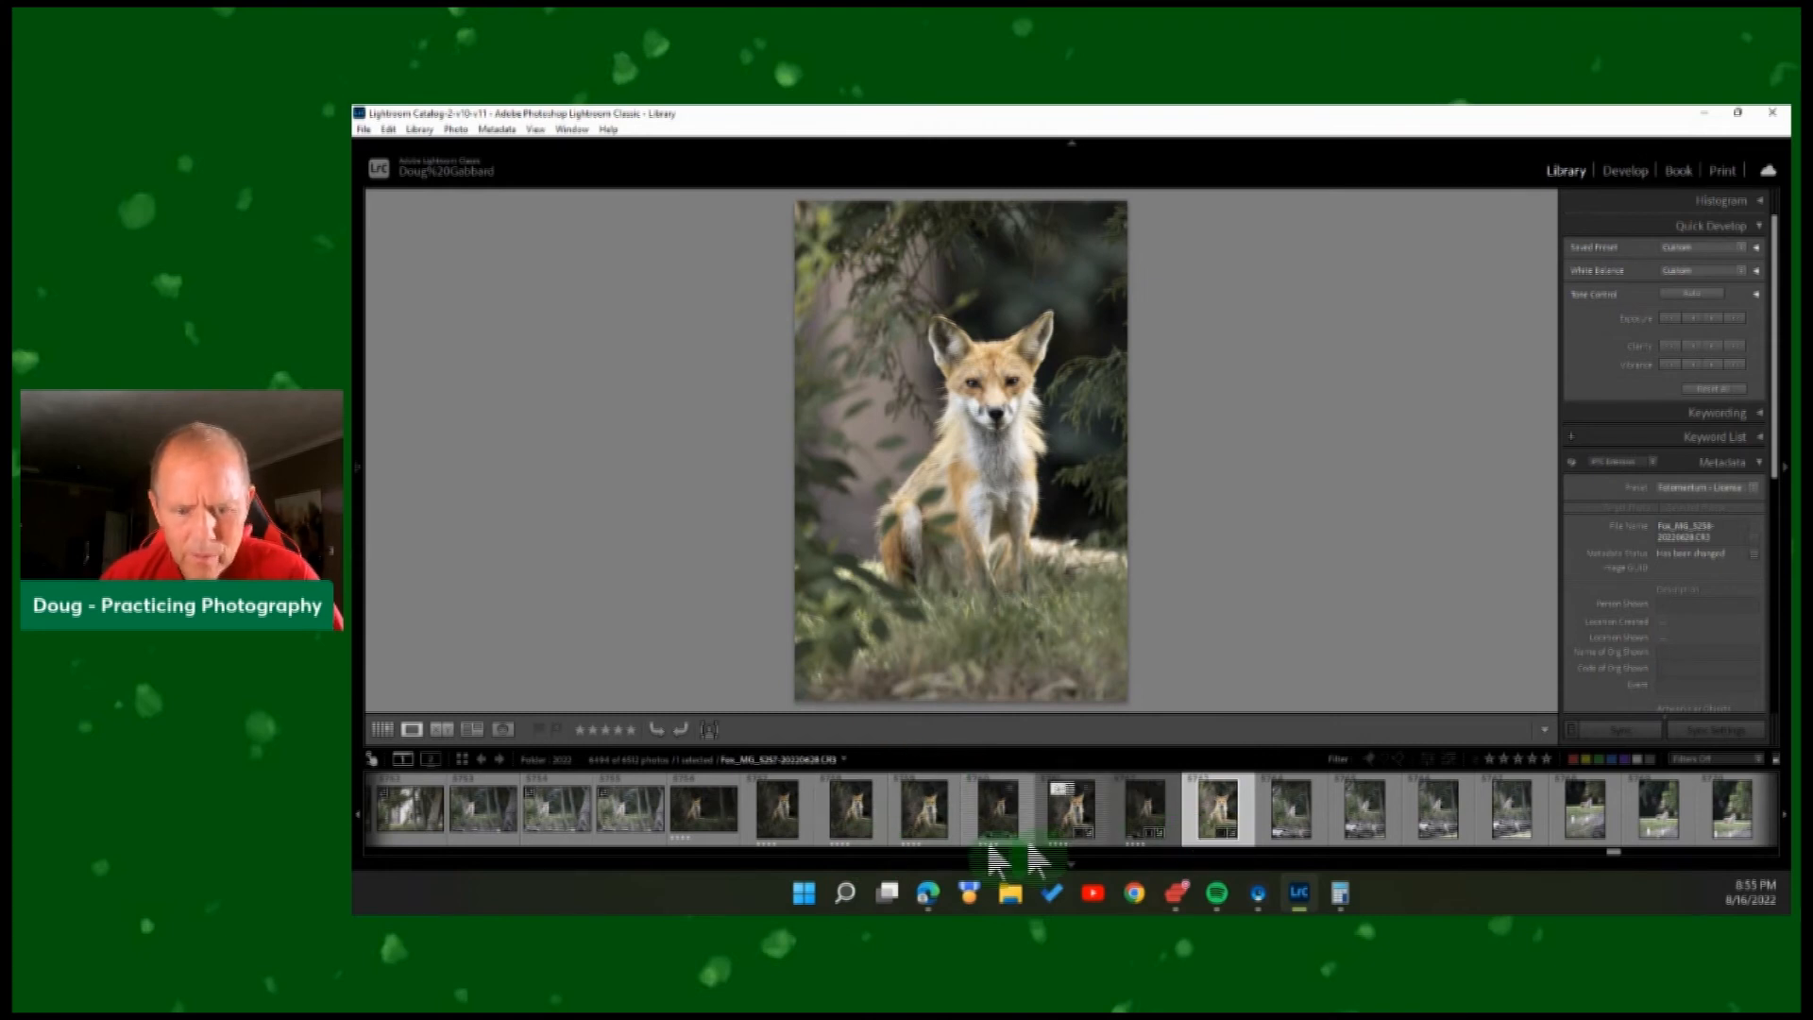
click(710, 826)
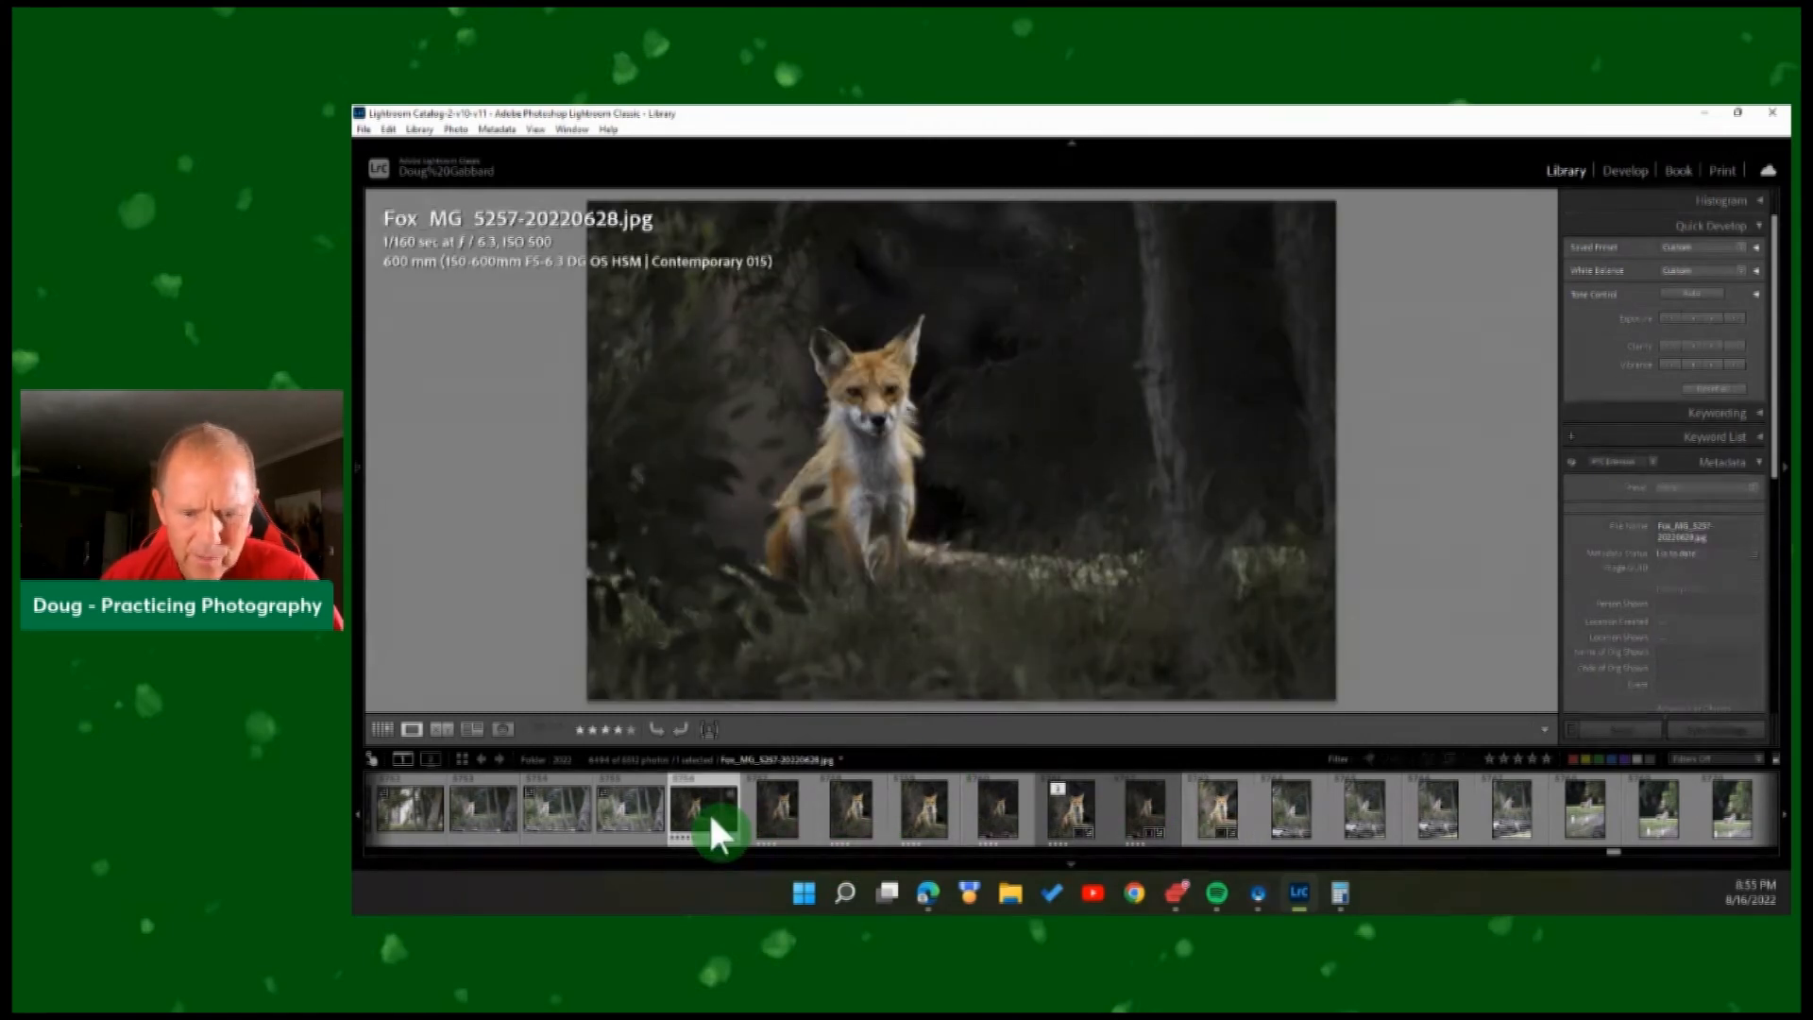
click(1209, 821)
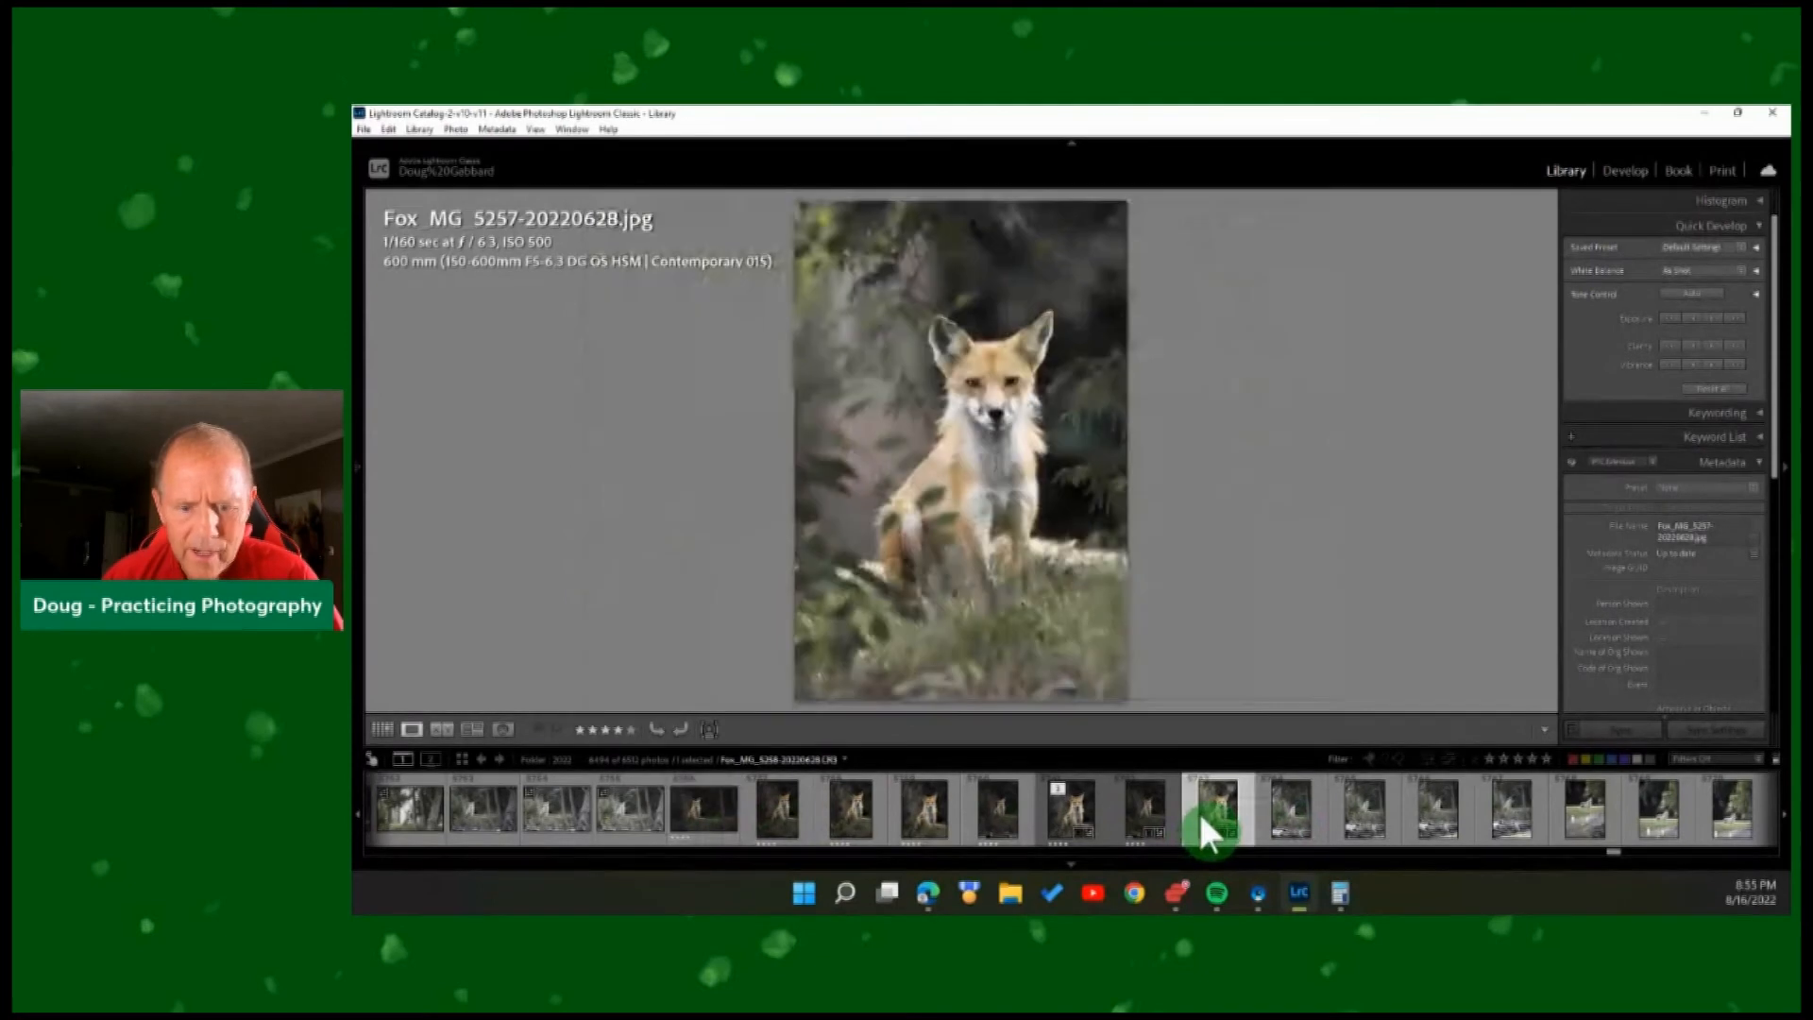
click(687, 817)
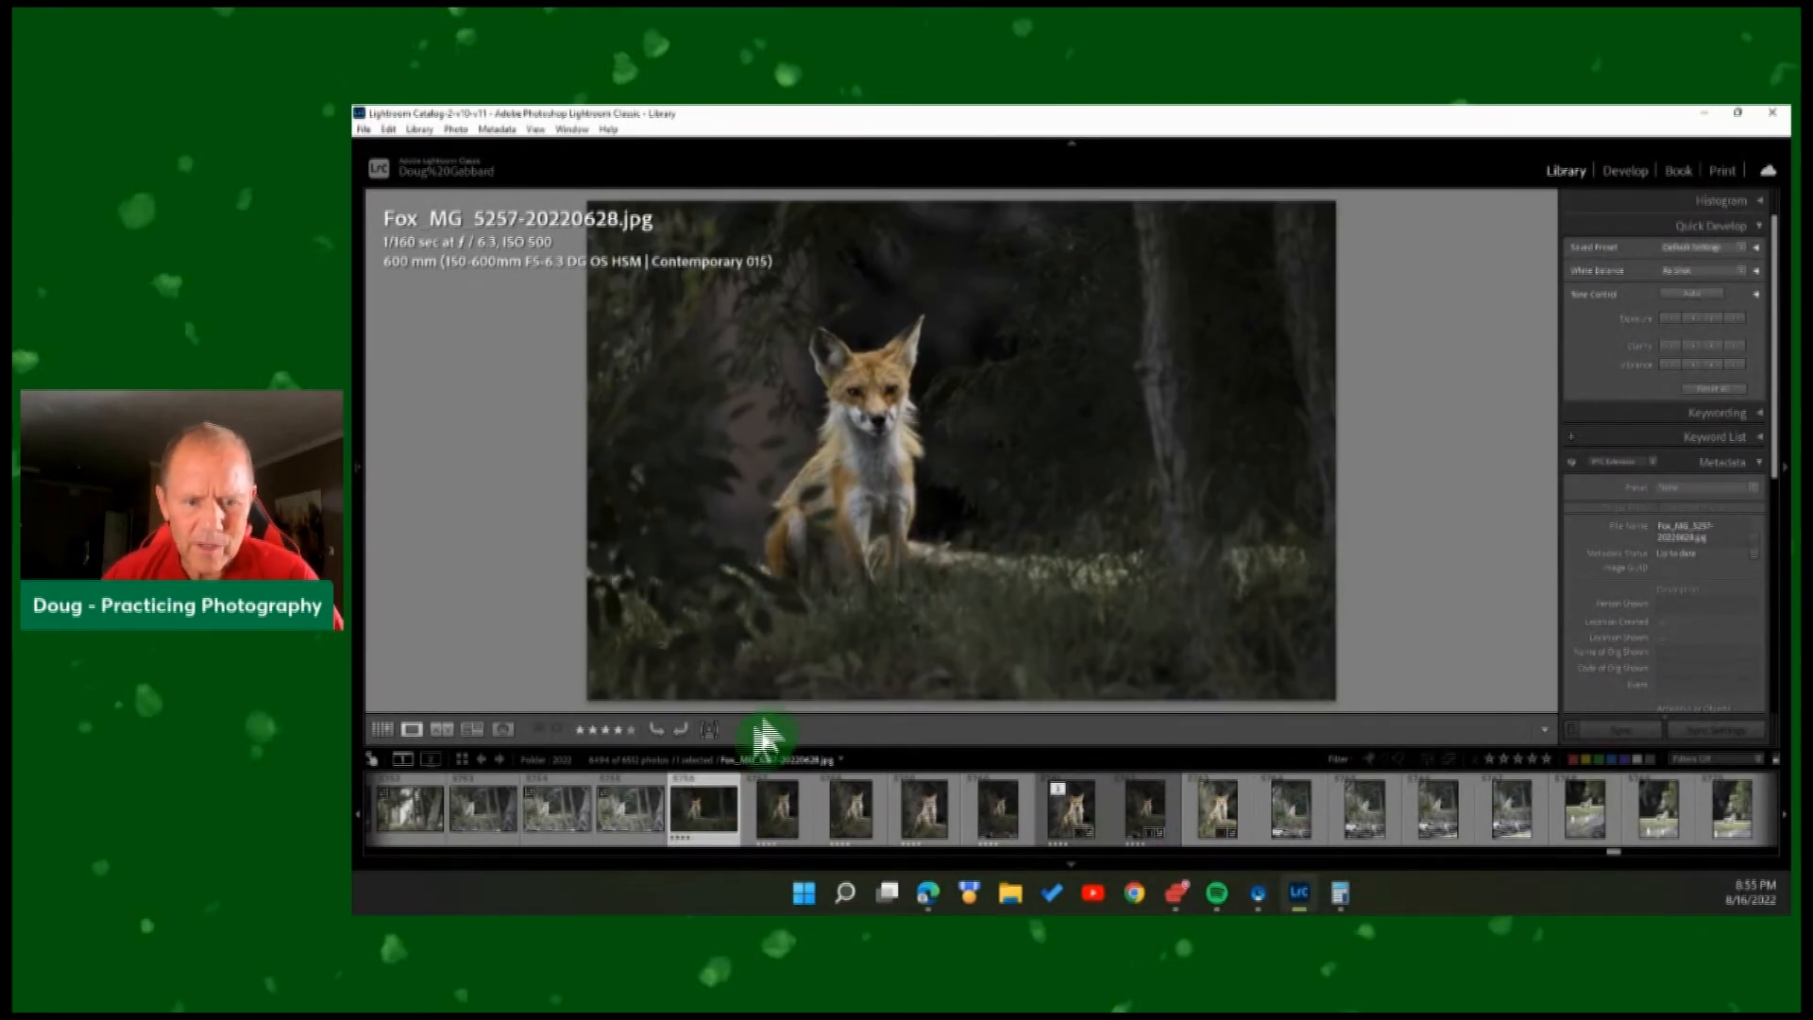
Assign the green color label to the second and third fox print JPEGs, the ones numbered 2 and 3.
click(788, 818)
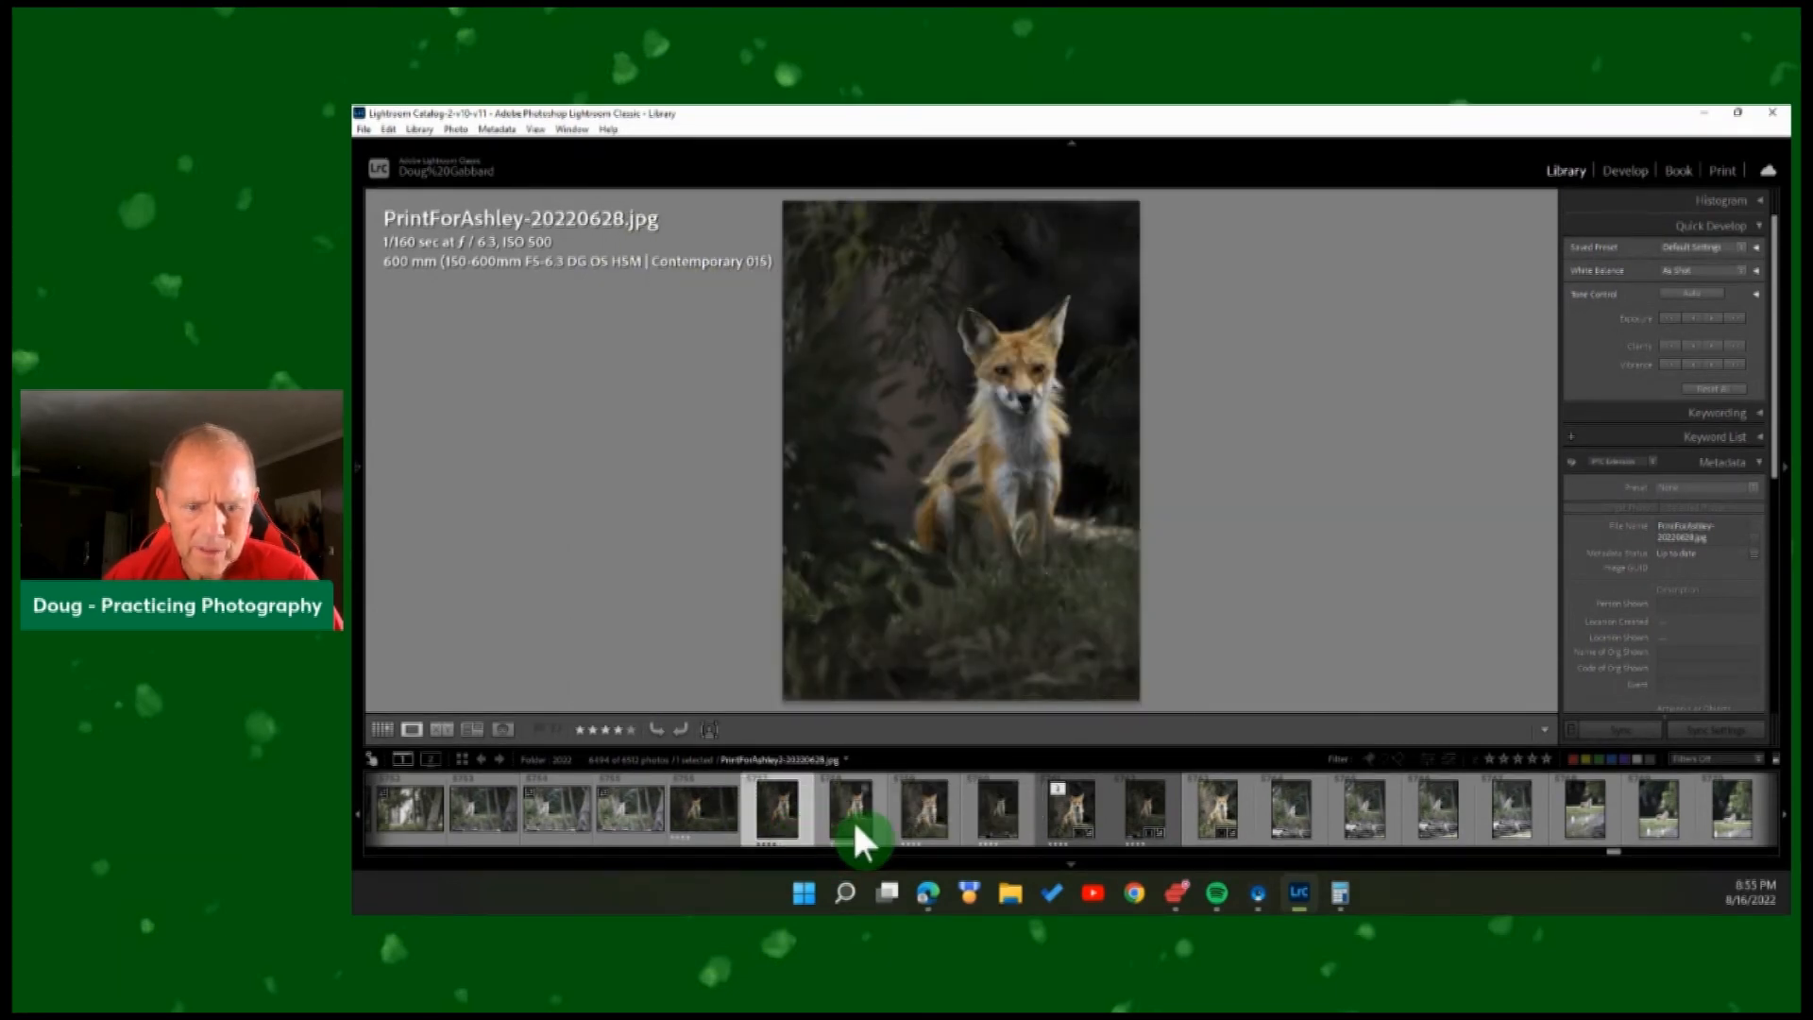
click(851, 817)
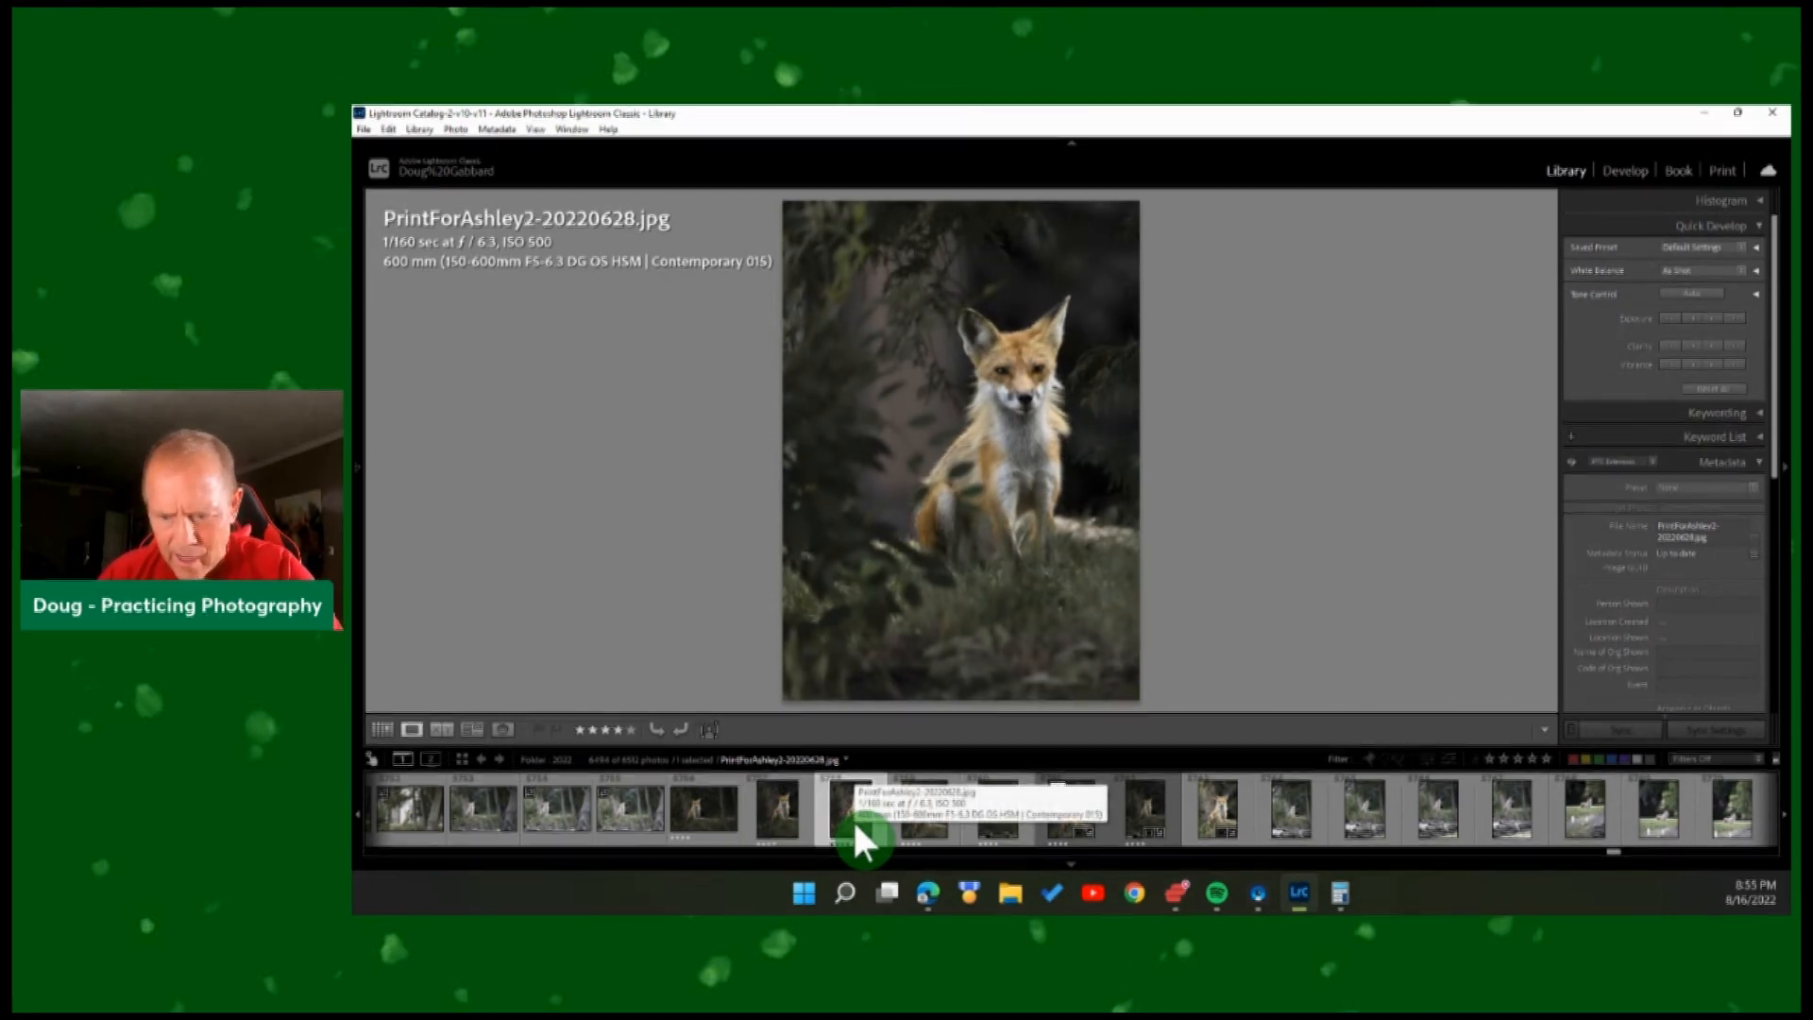
key(8)
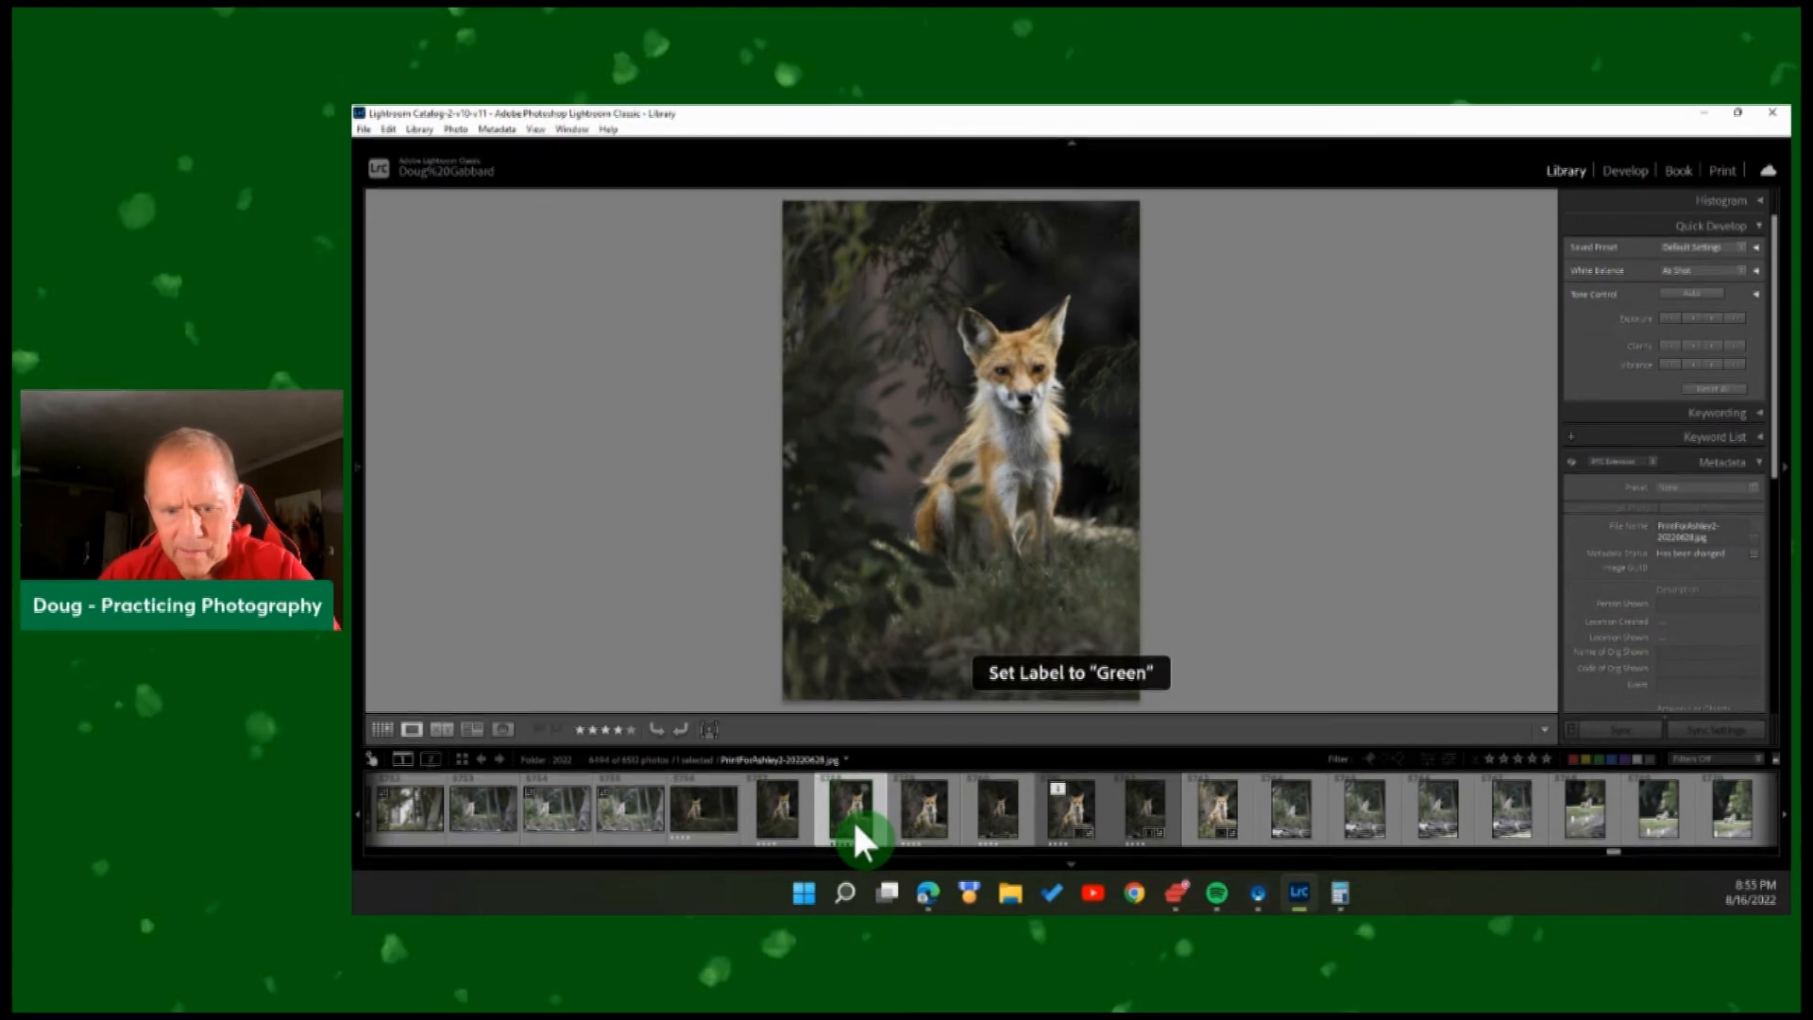
click(912, 809)
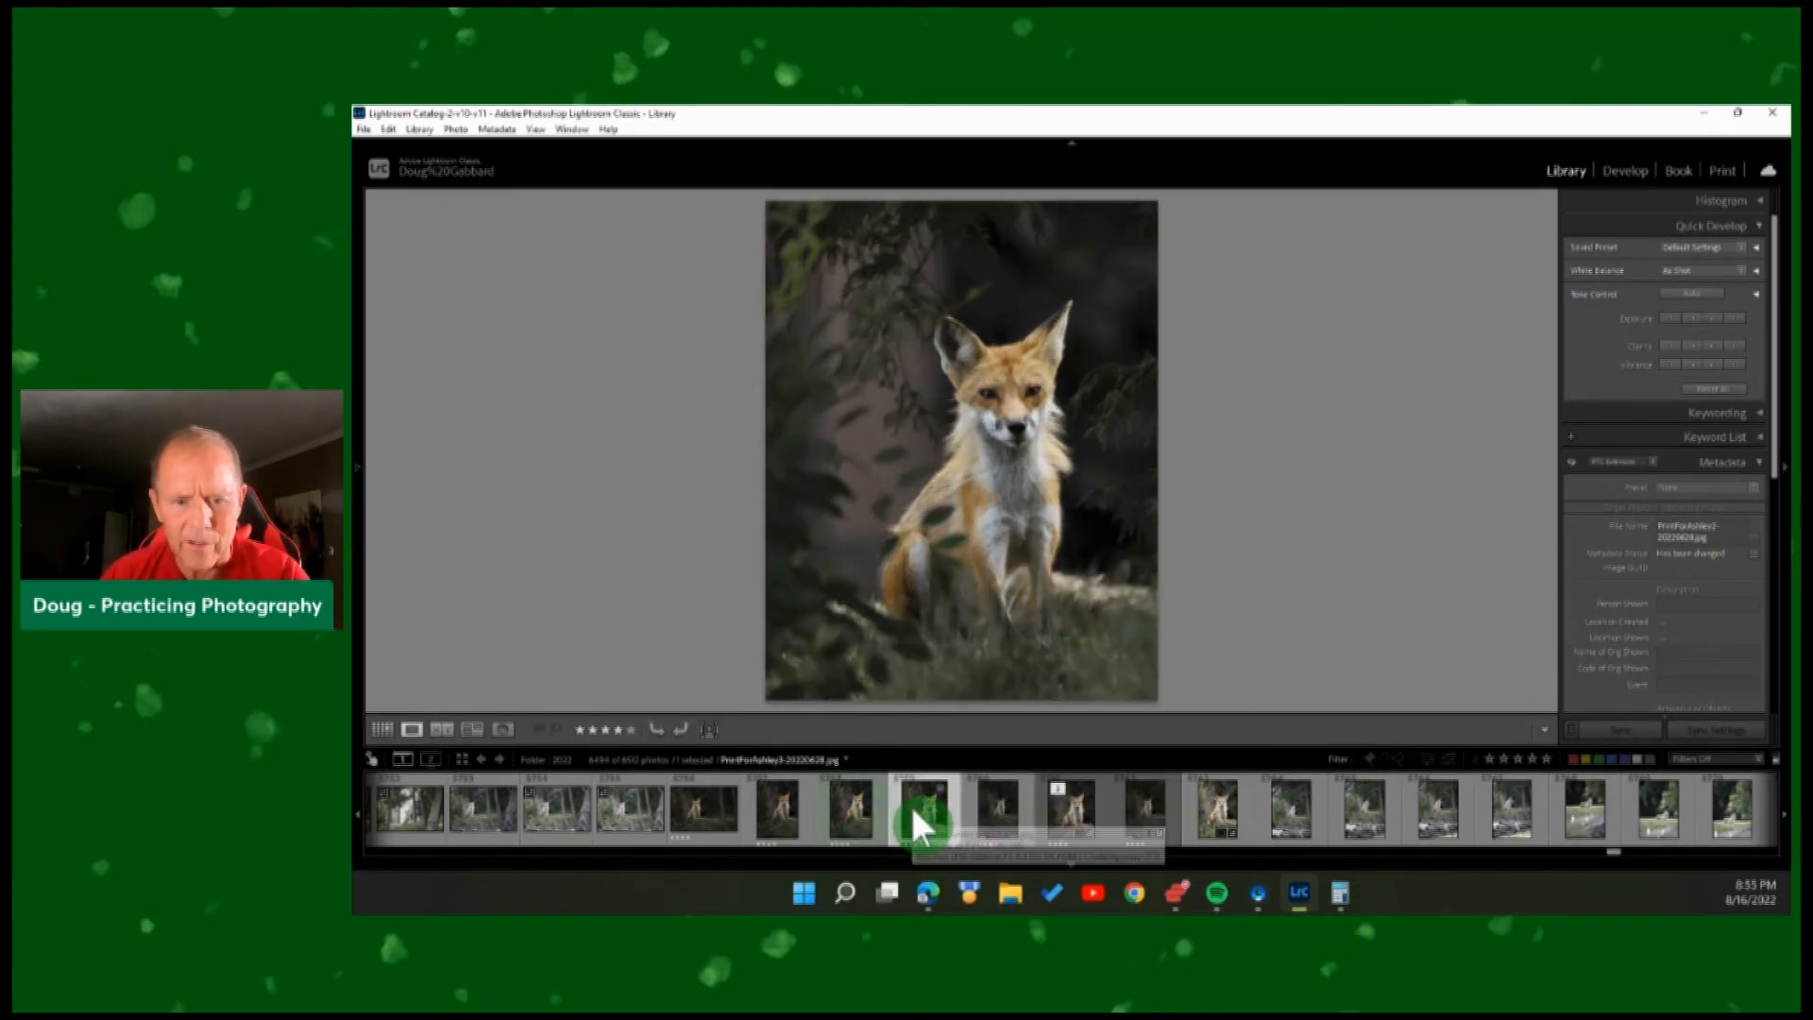
key(9)
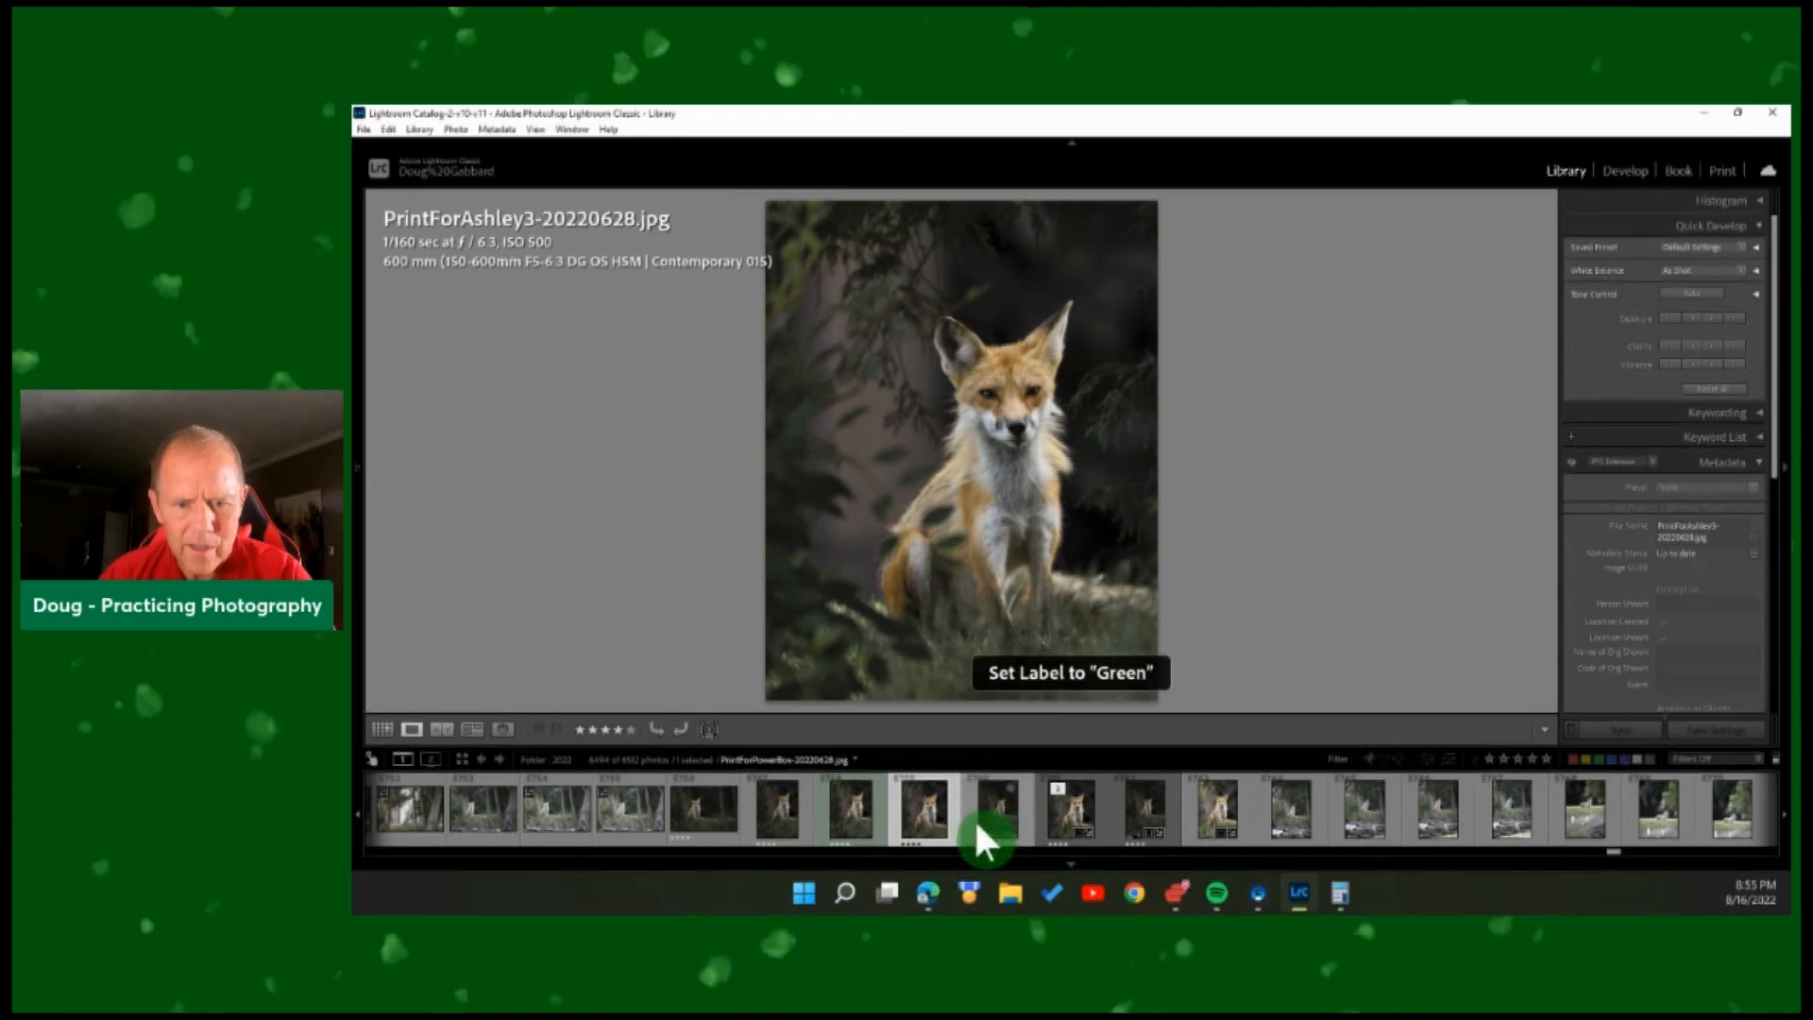
Assign the green color label to PS-Edit-Fox_MG_5257-20220628.tif and Fox_MG_5258-20220628.CR3.
click(1003, 818)
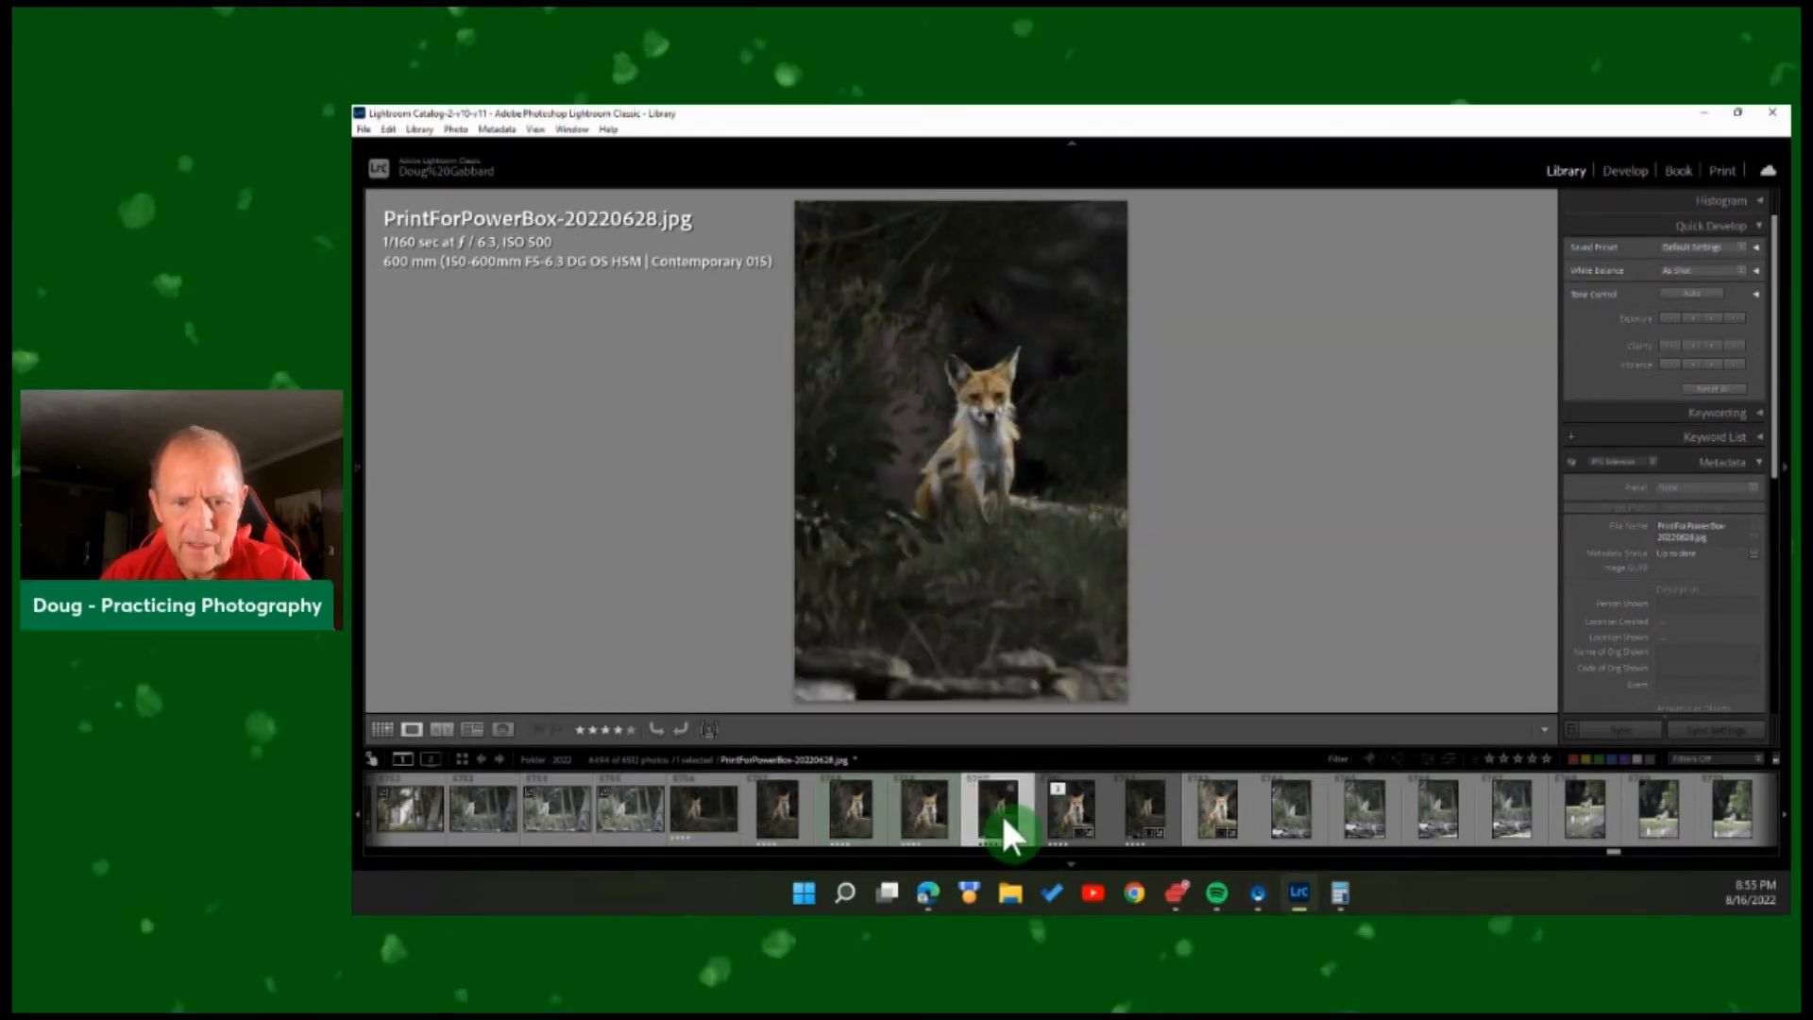
click(1061, 810)
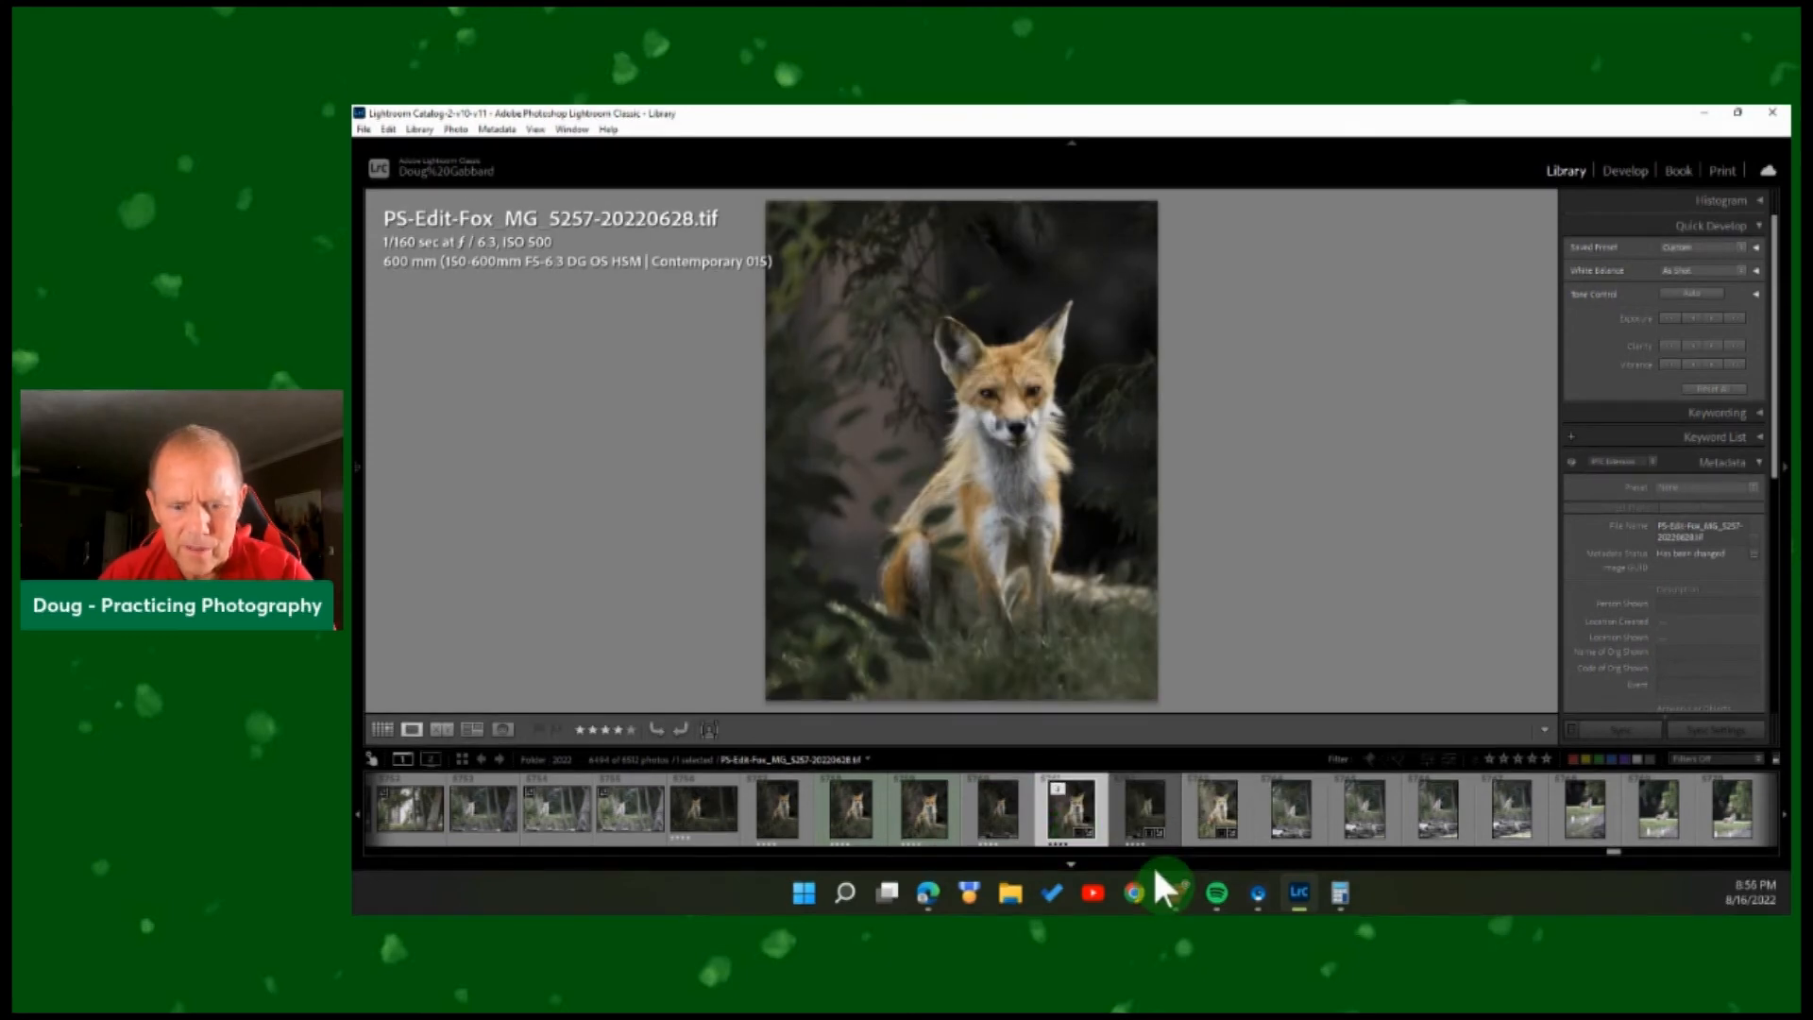
key(8)
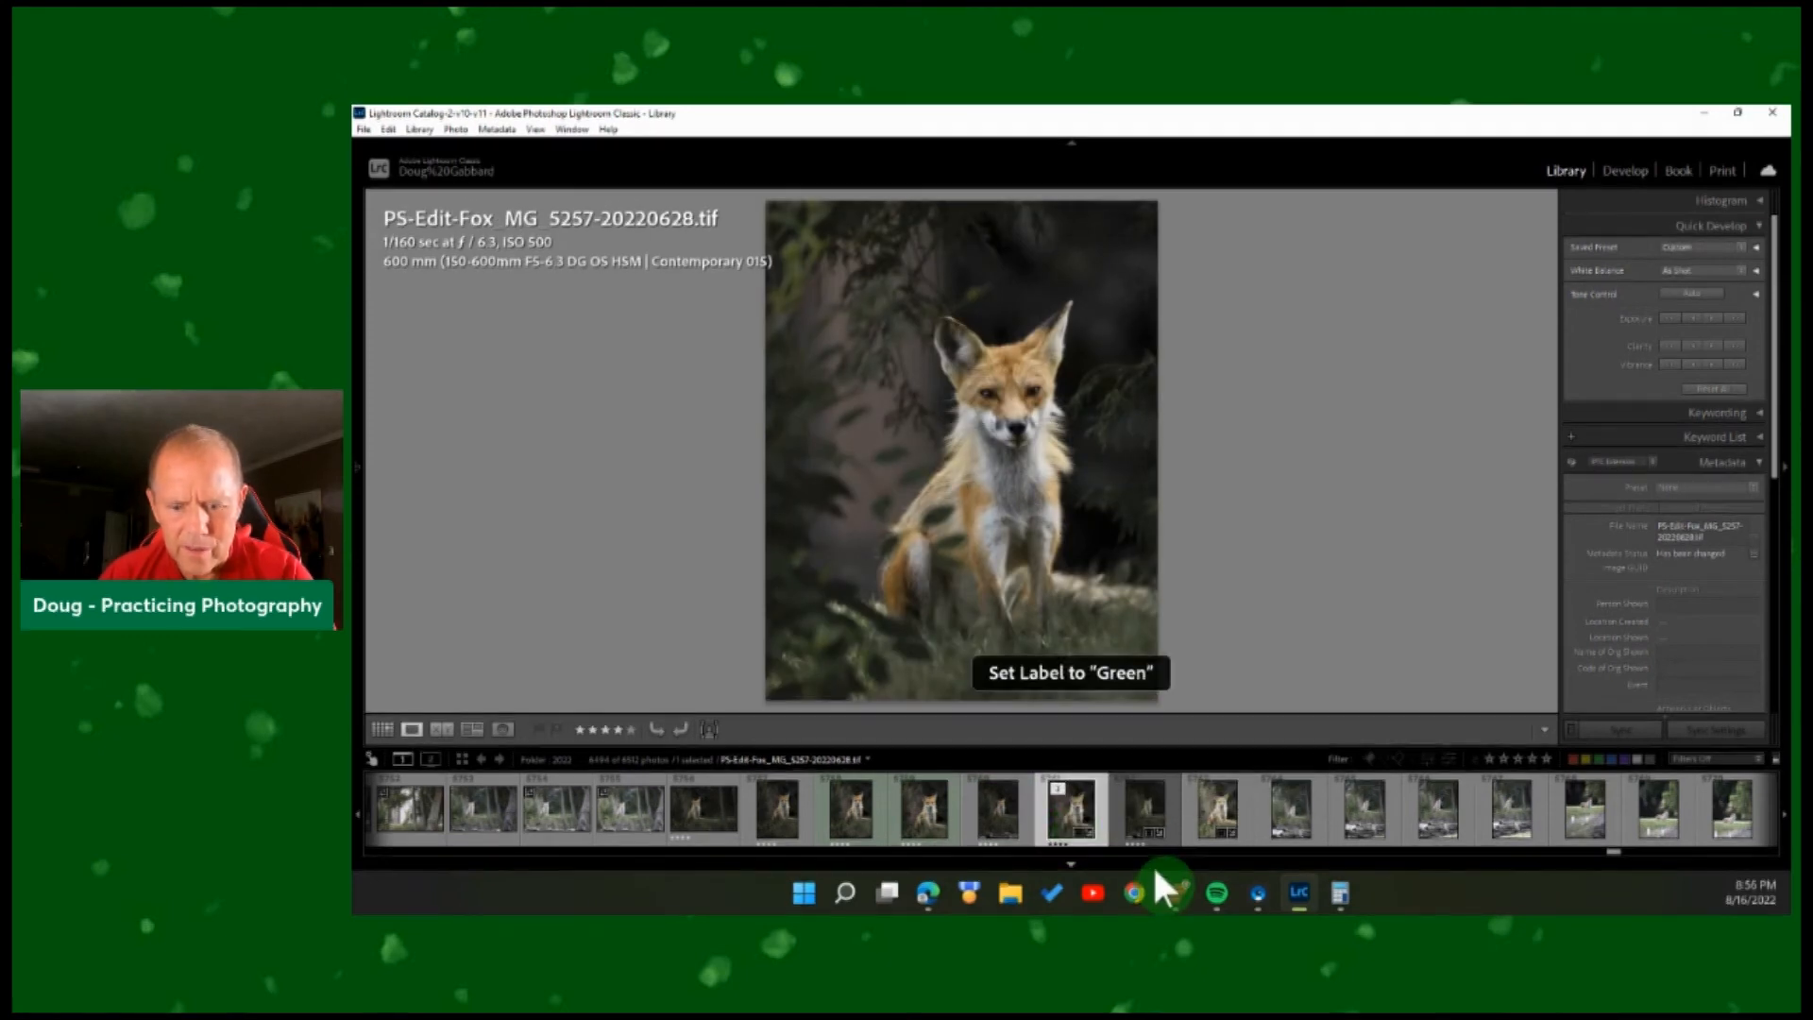
click(1134, 808)
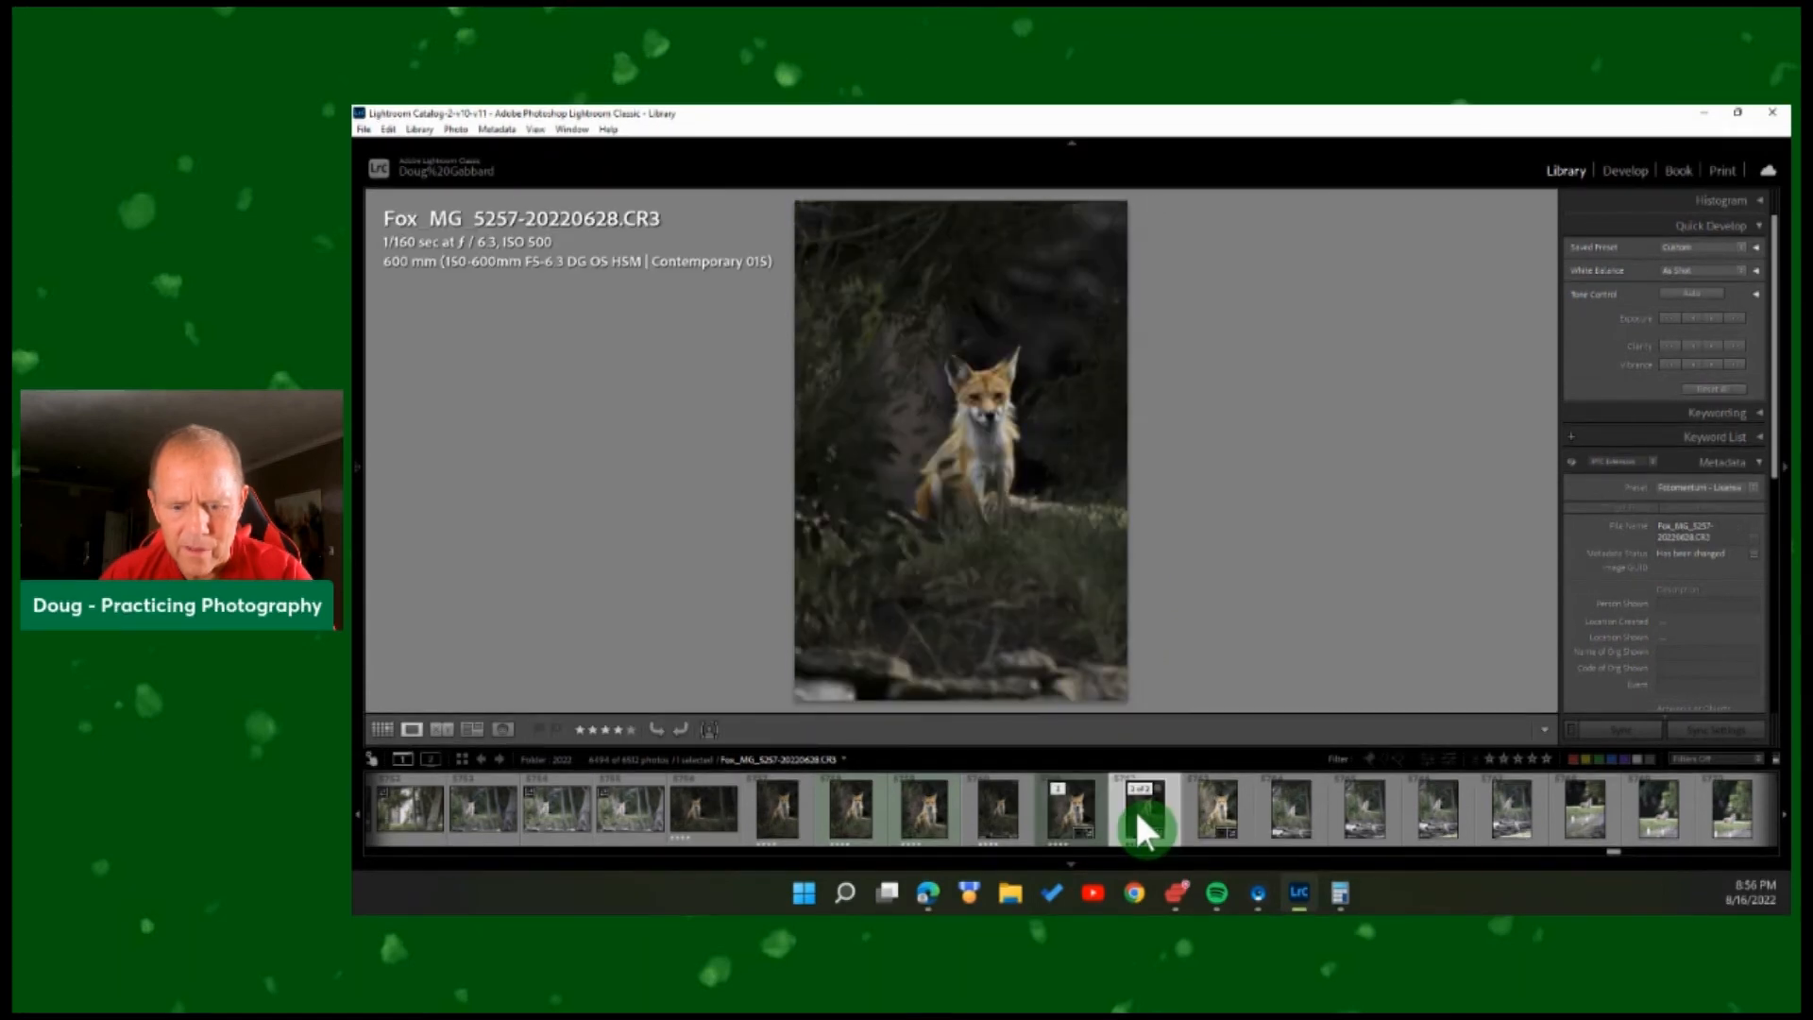
click(1202, 808)
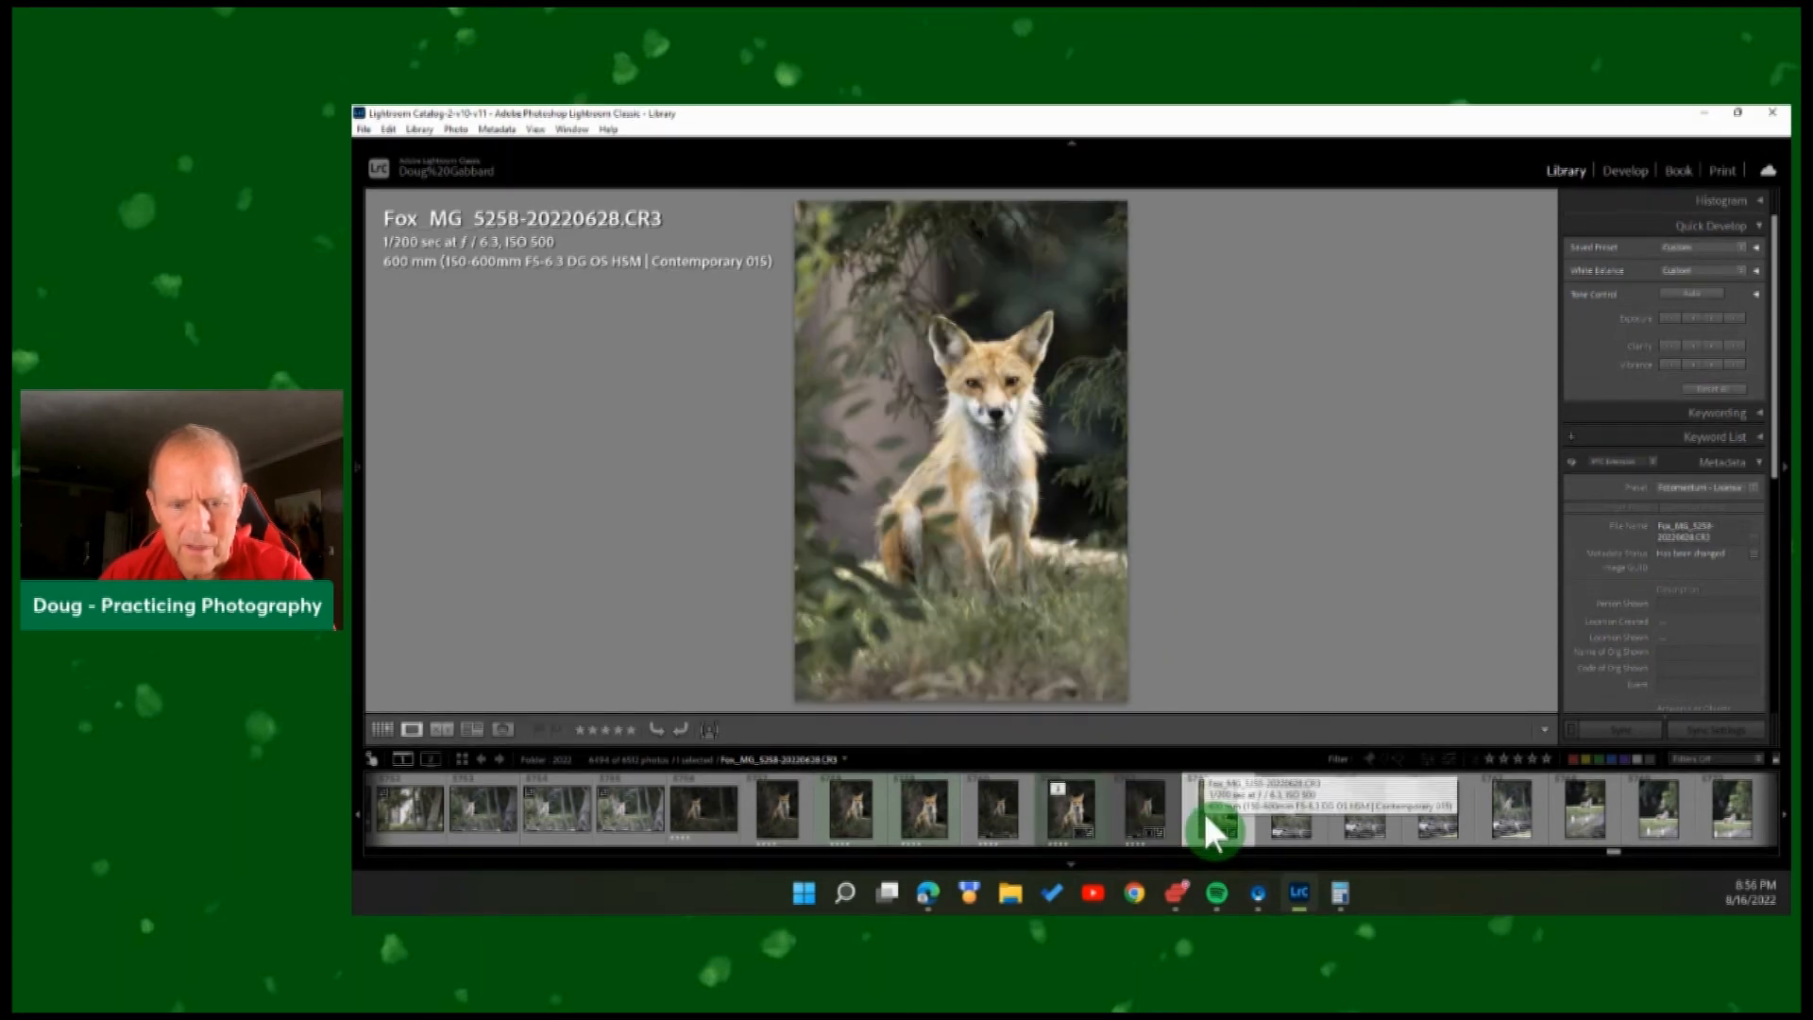
key(8)
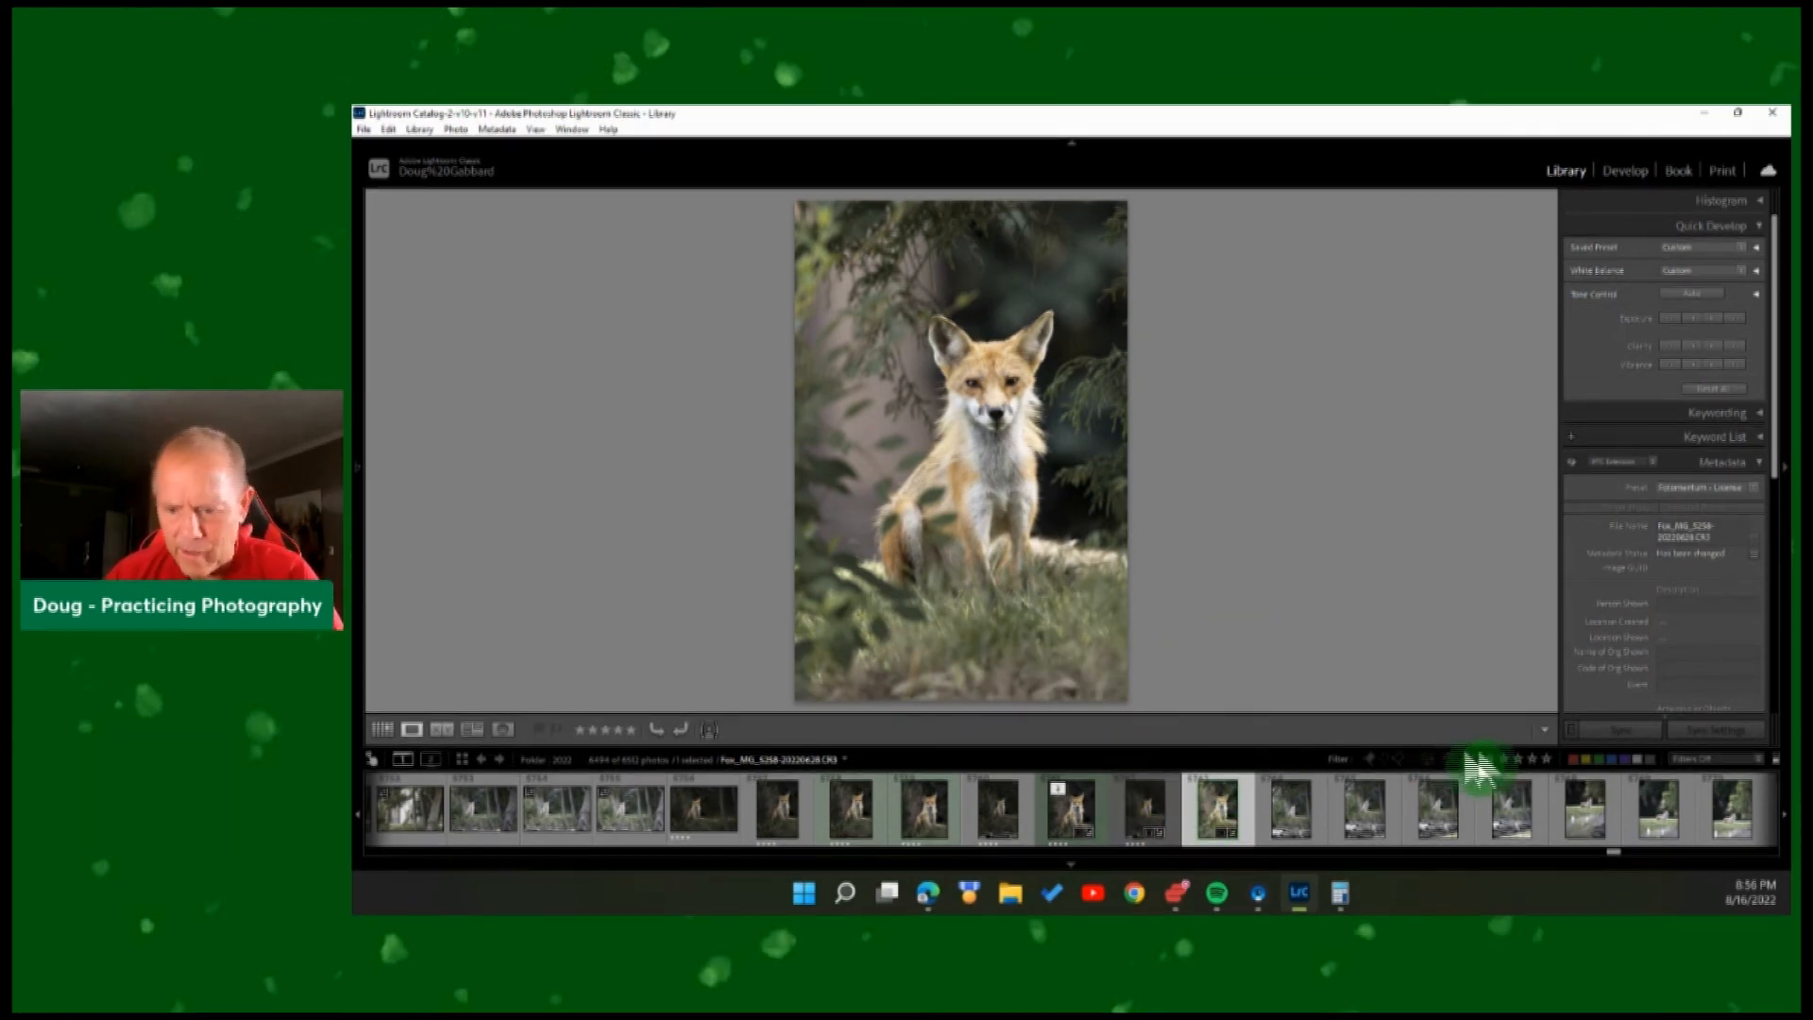
Filter the filmstrip to green-labeled photos and remove the green label from PS-Edit-Fox_MG_5257-20220628.tif.
click(1599, 758)
click(1599, 758)
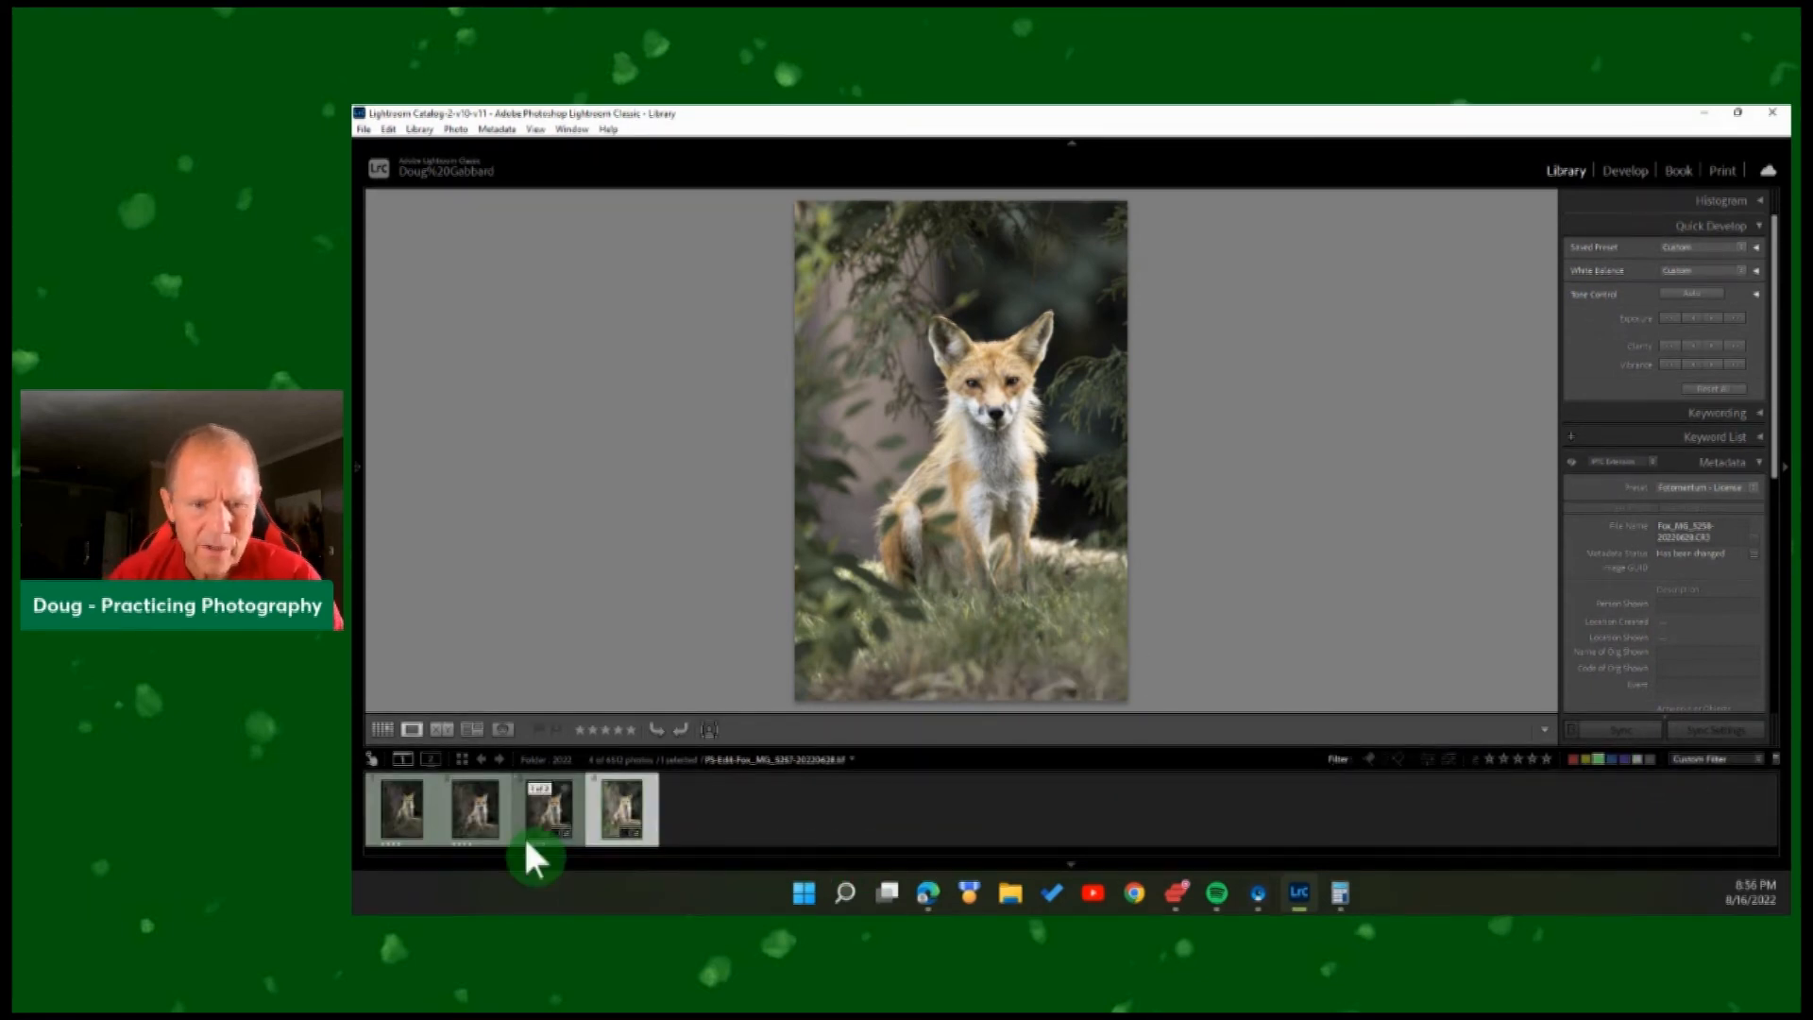
click(415, 815)
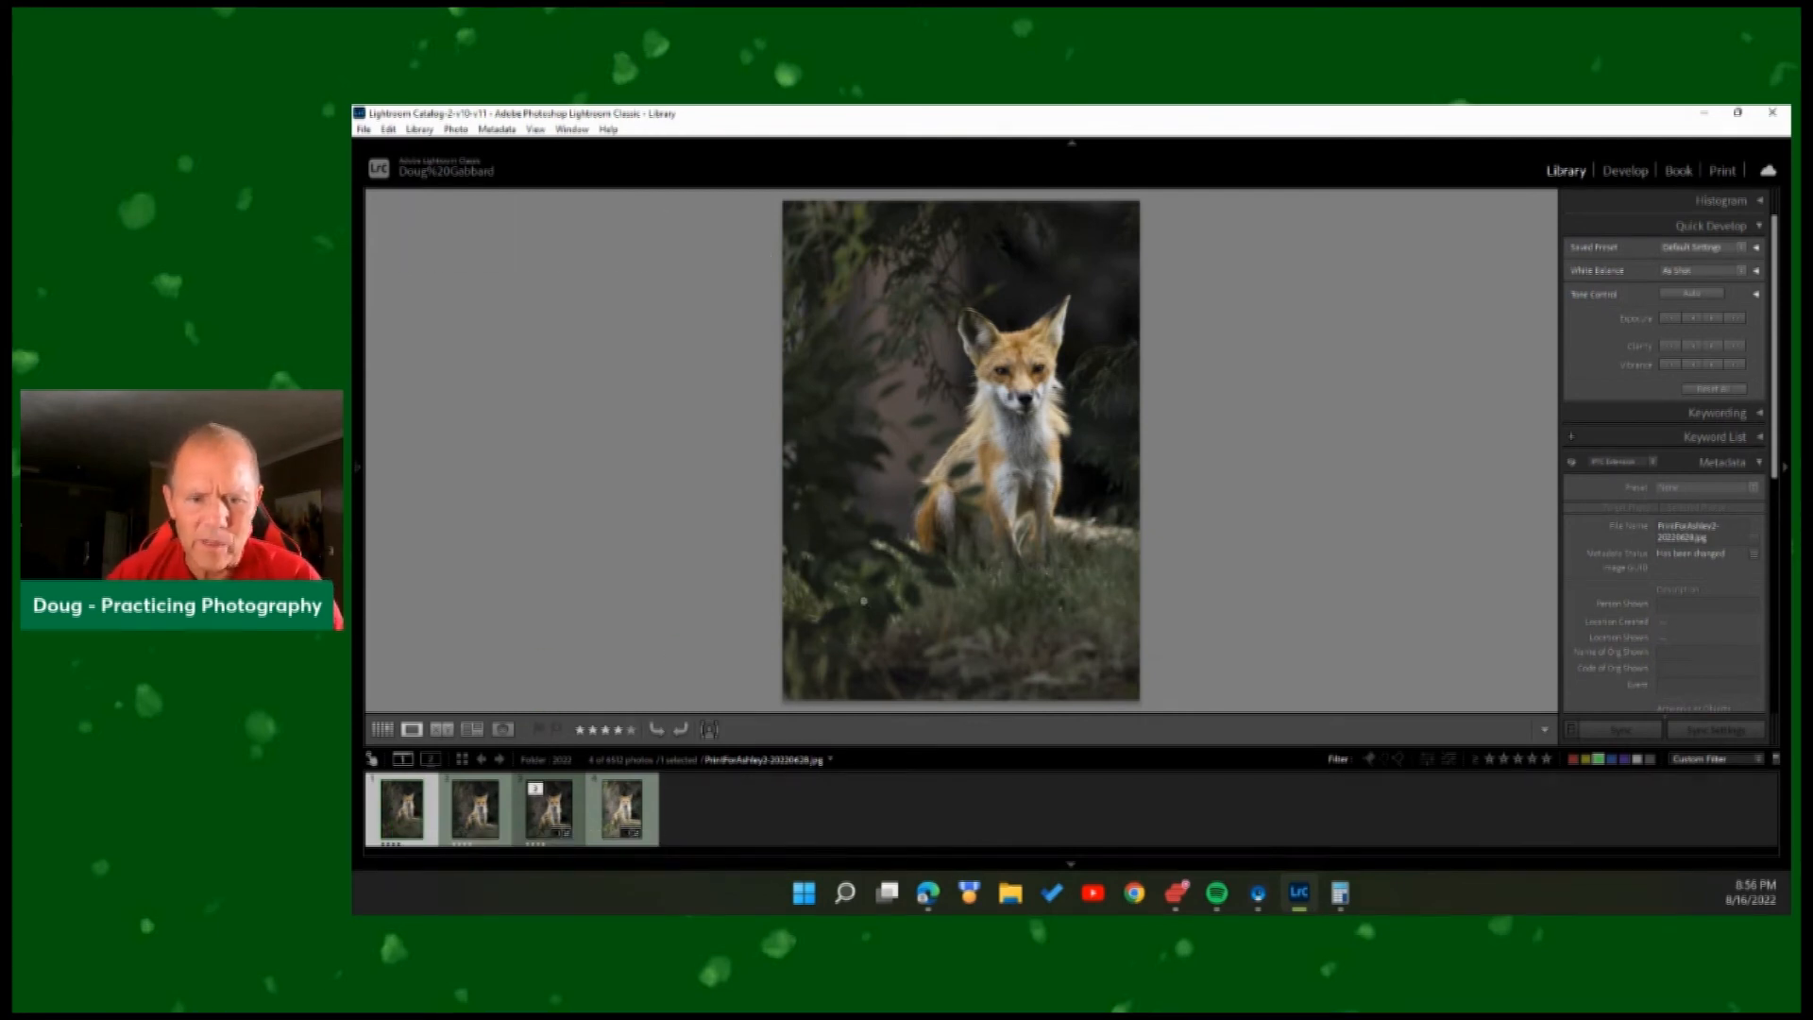
click(466, 802)
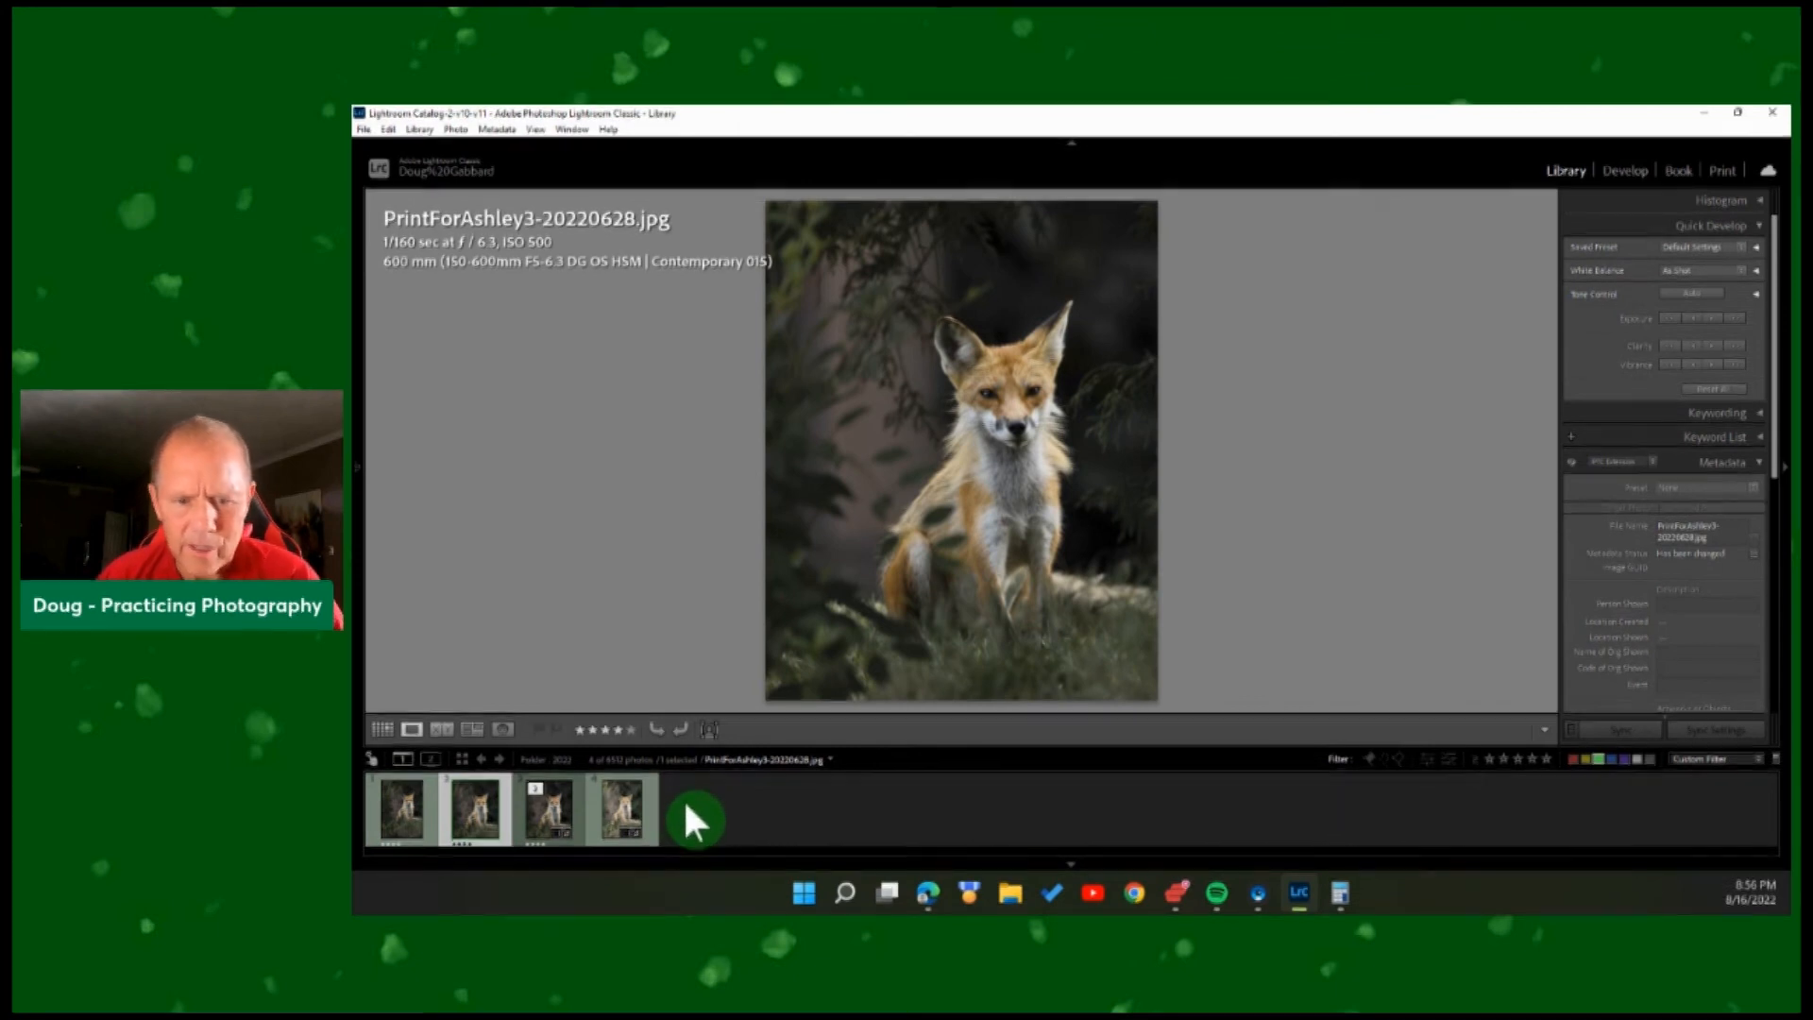
click(548, 817)
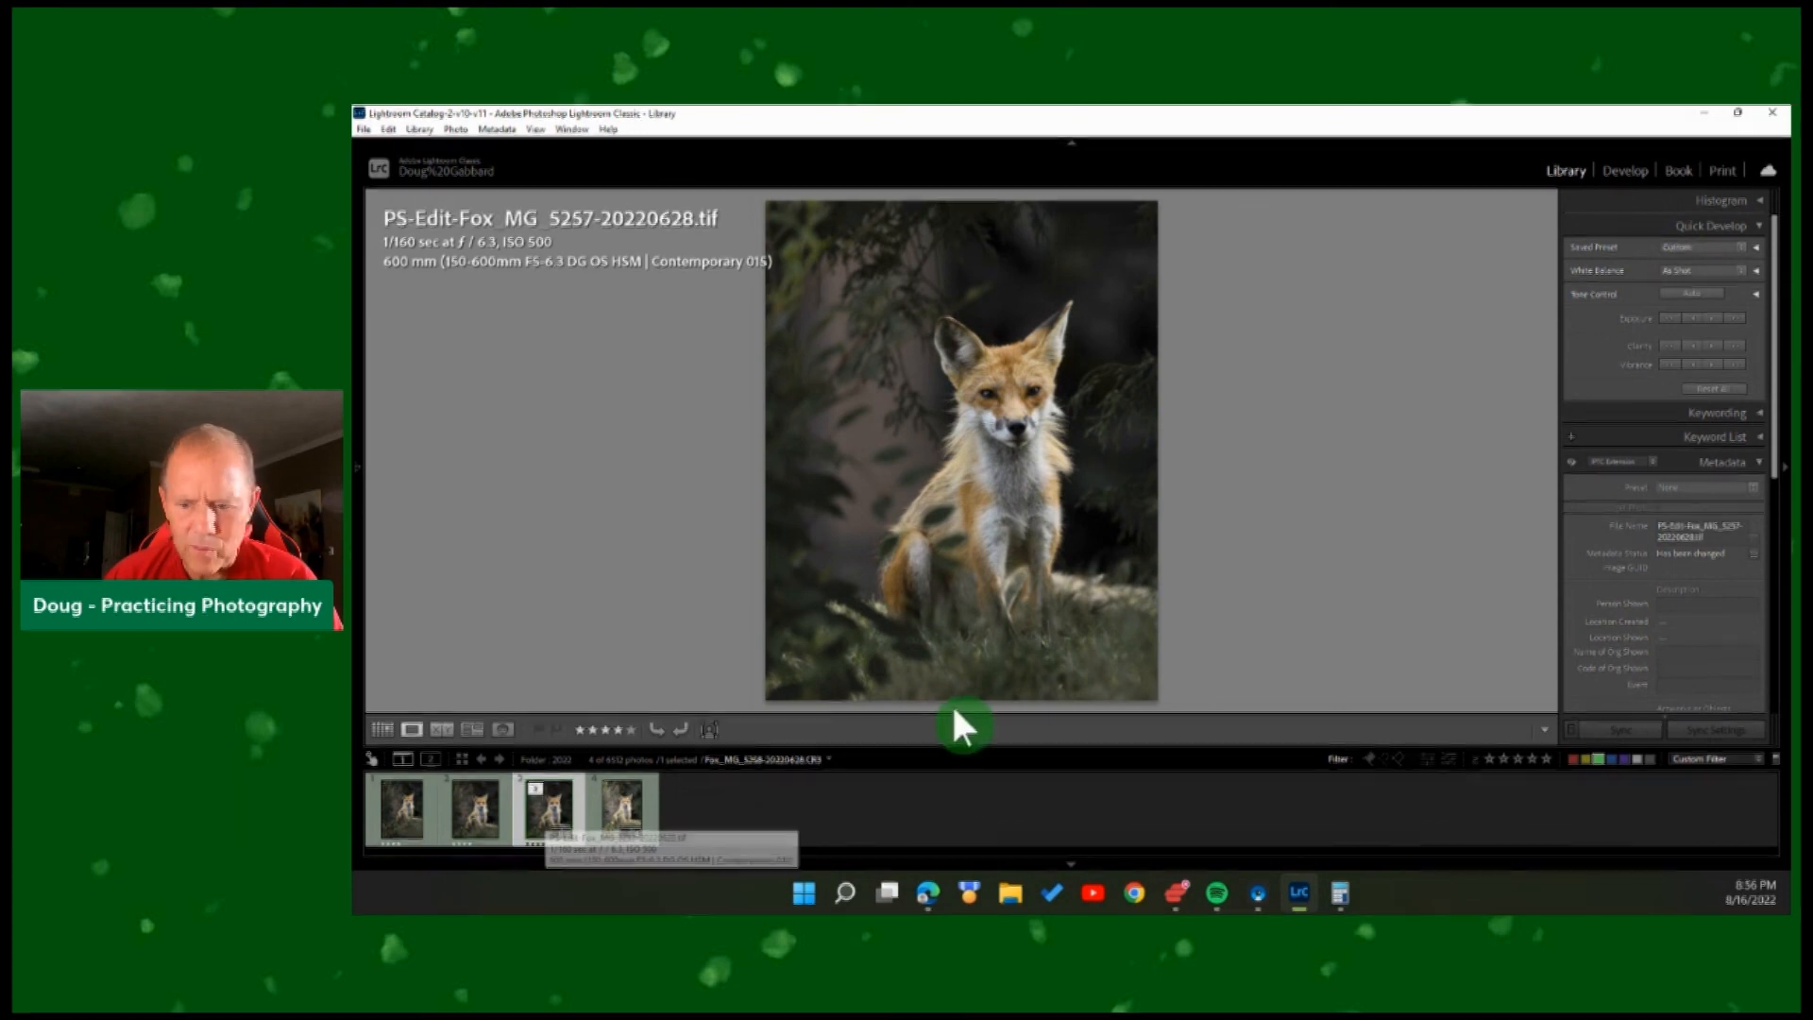
key(8)
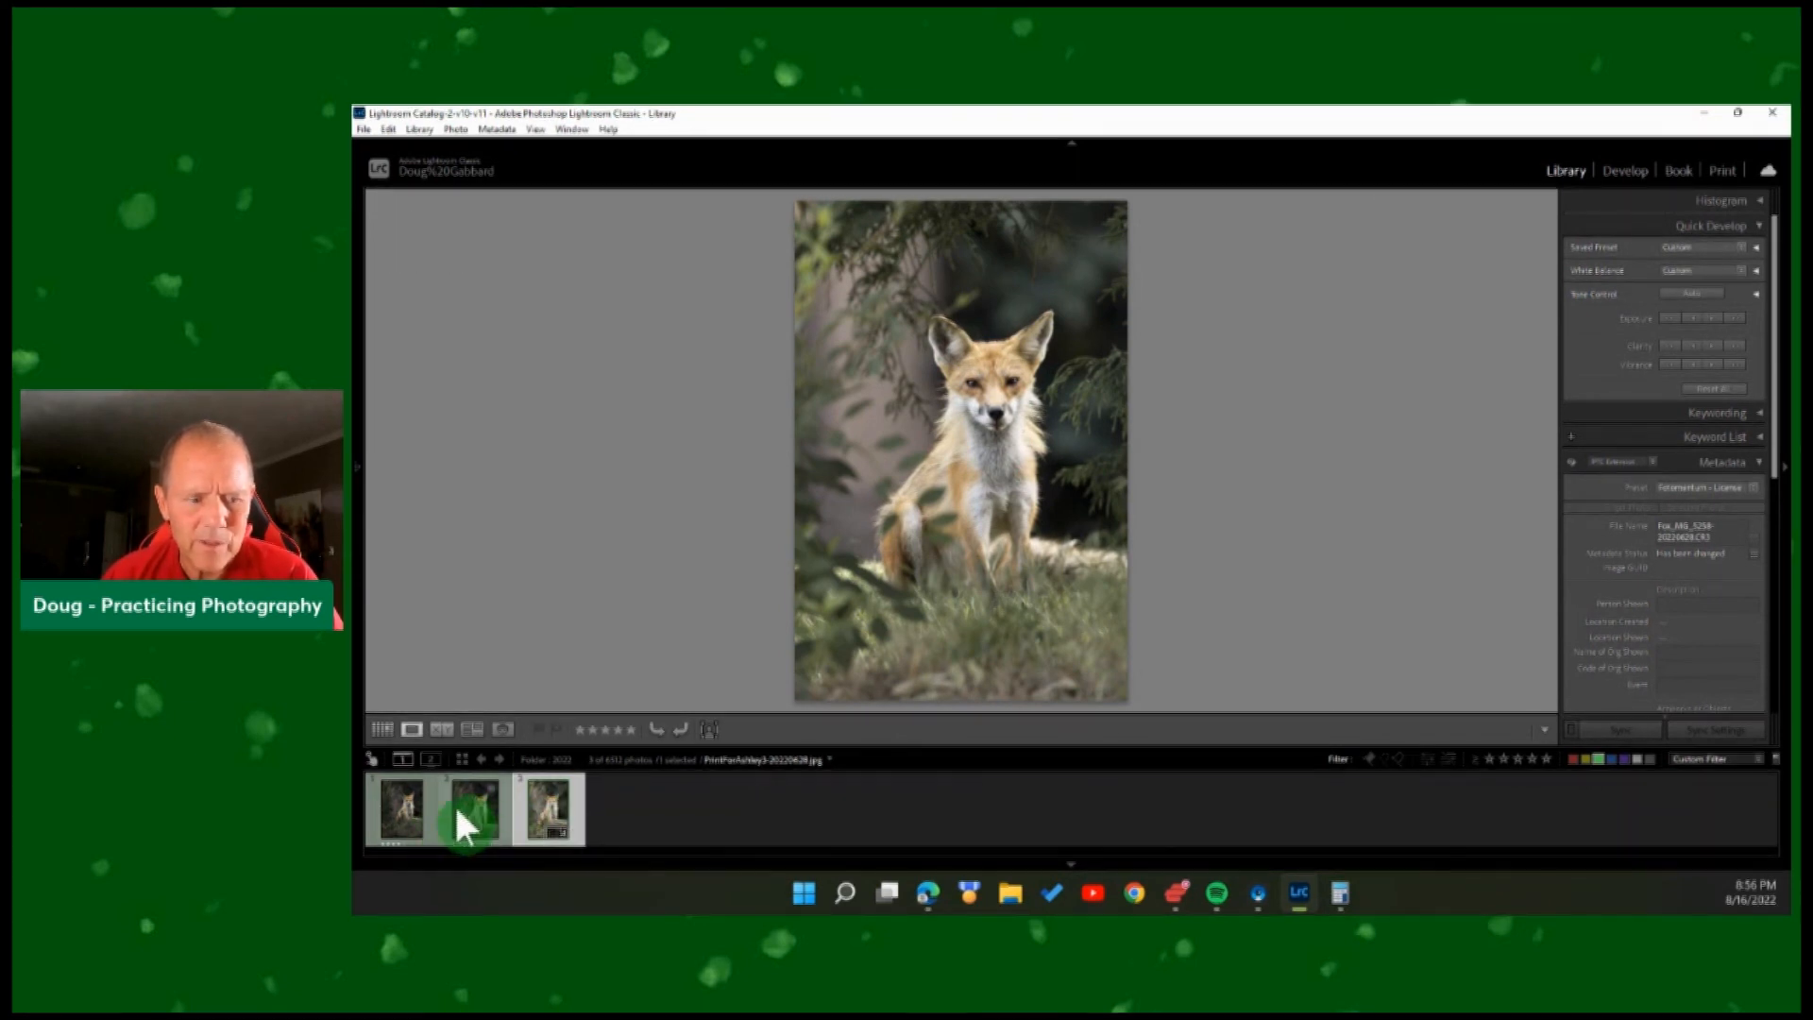
View the green-labeled fox photos one after another, ending on Fox_MG_5258-20220628.CR3.
click(401, 812)
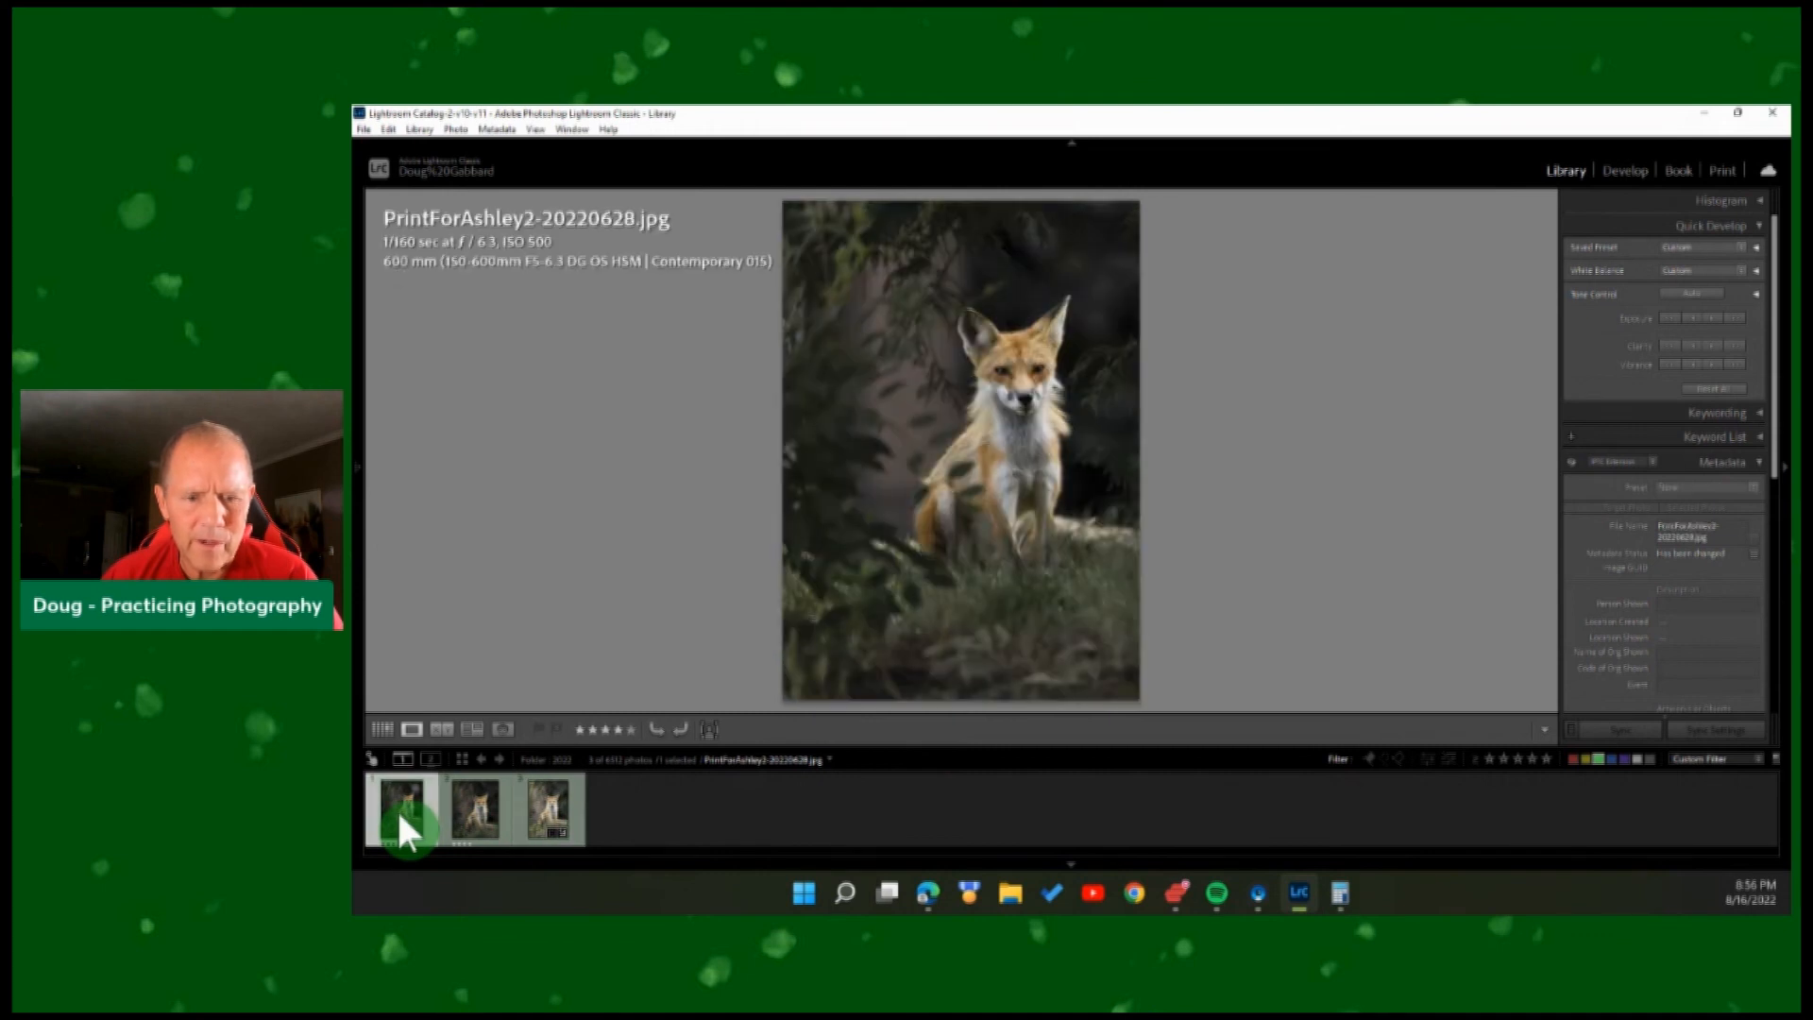
click(476, 803)
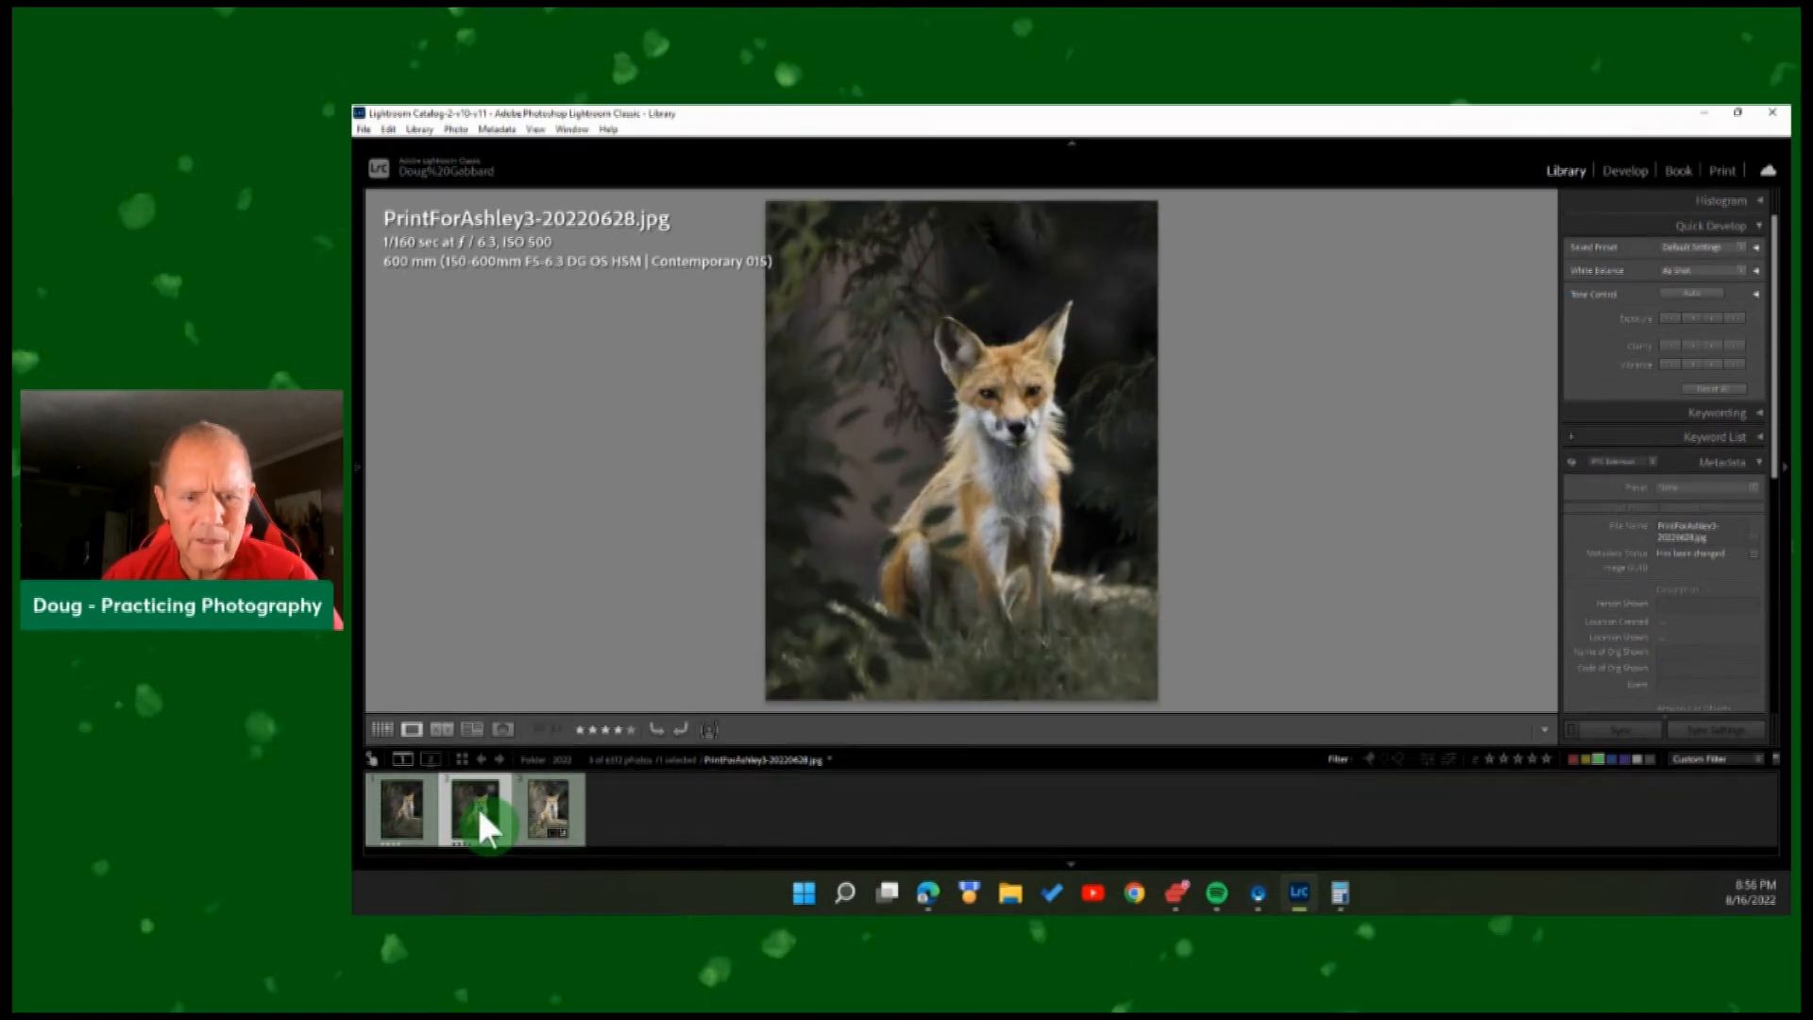
click(533, 814)
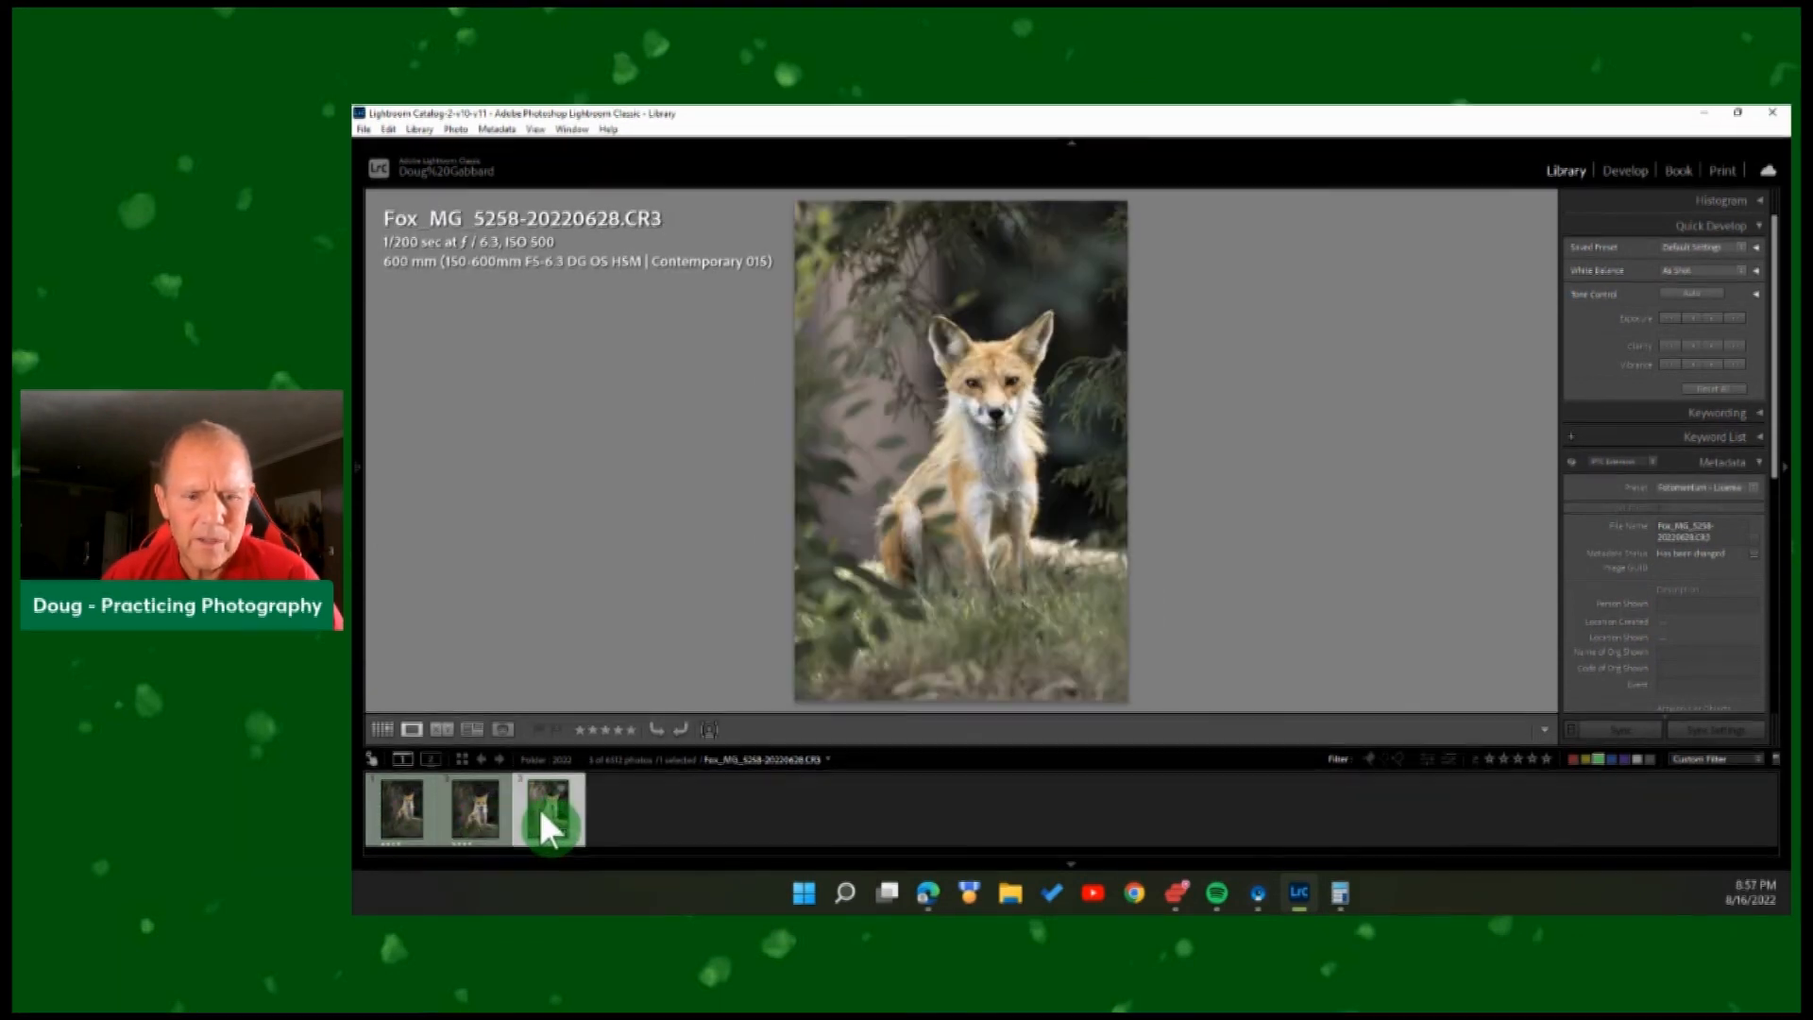